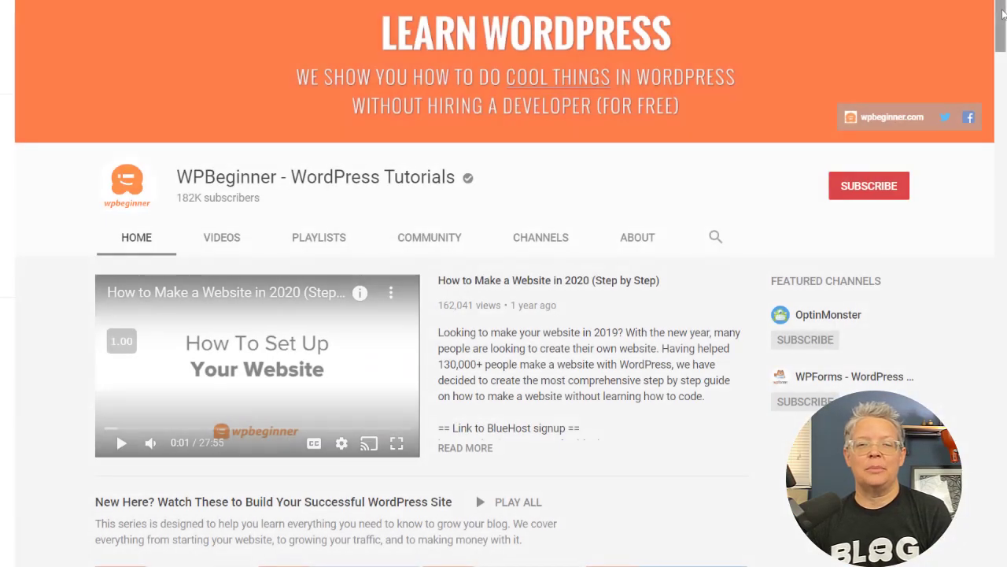
- Subscribe to the WPBeginner channel and set its notifications to All
left_click_drag(1004, 13, 1004, 94)
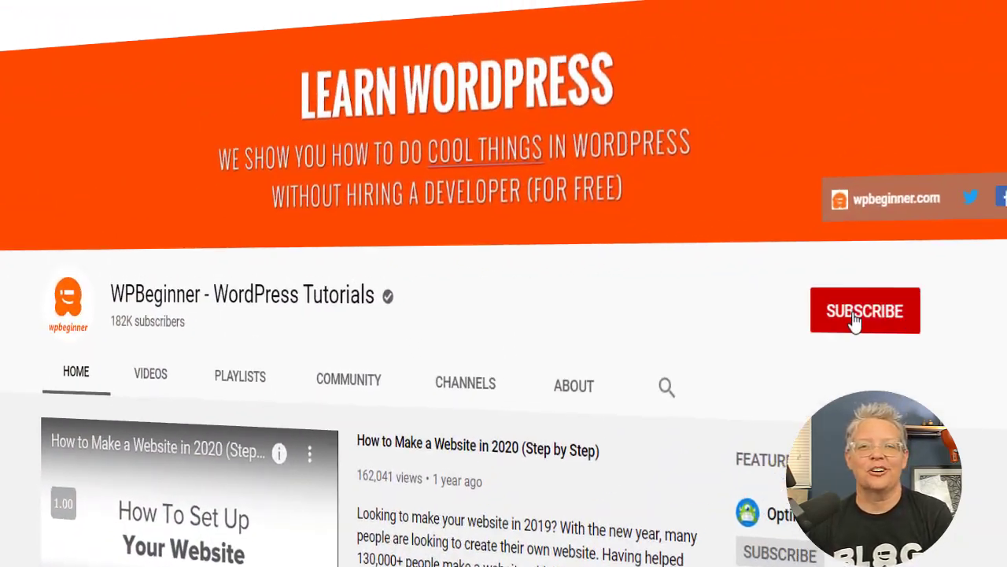
left_click(913, 229)
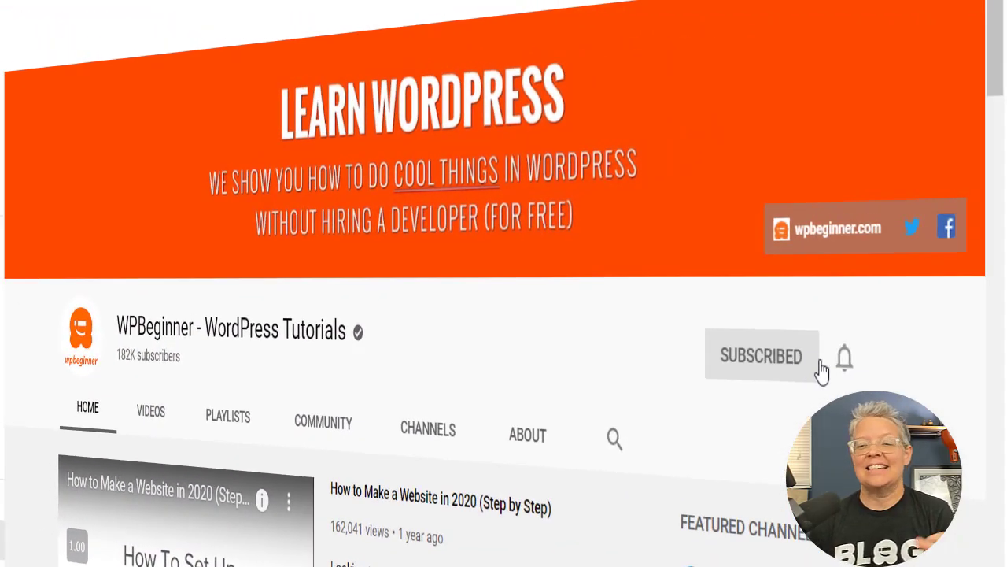
left_click(849, 368)
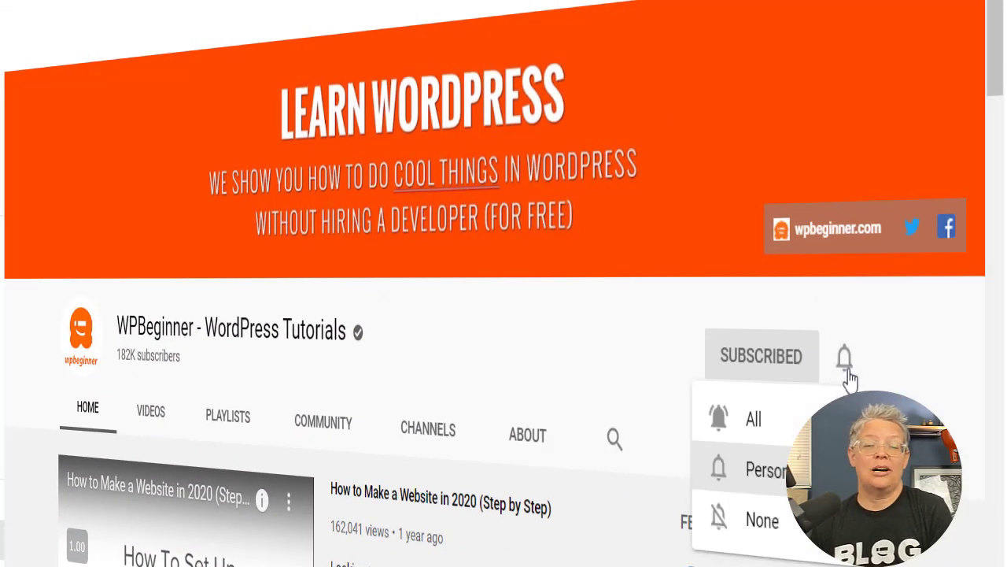
left_click(796, 425)
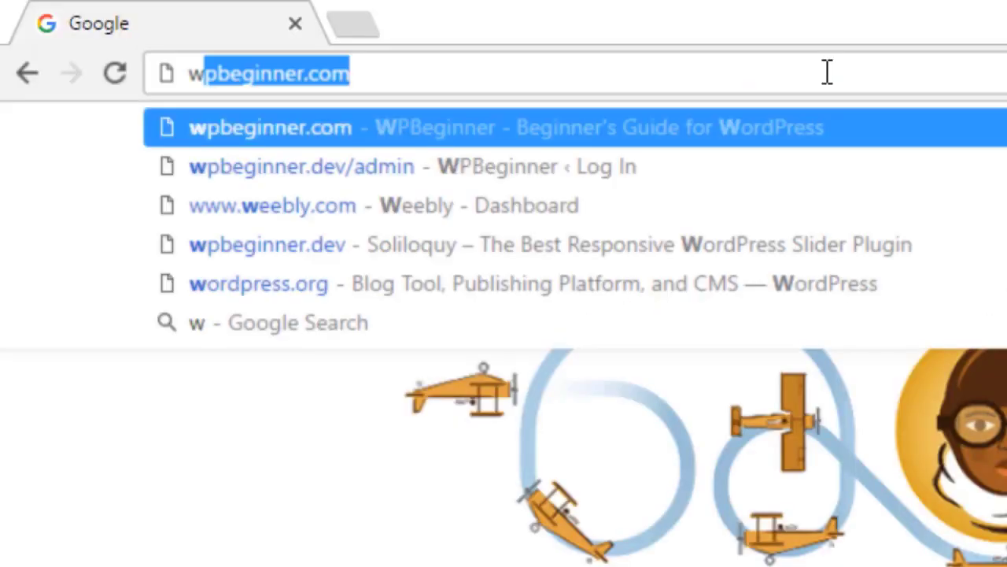
type("ww.w")
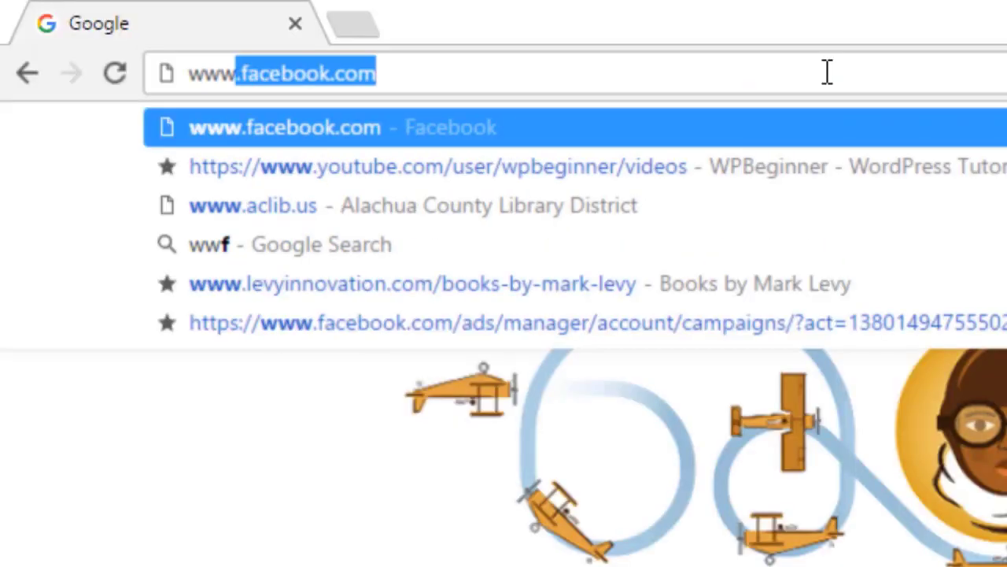
type("pb")
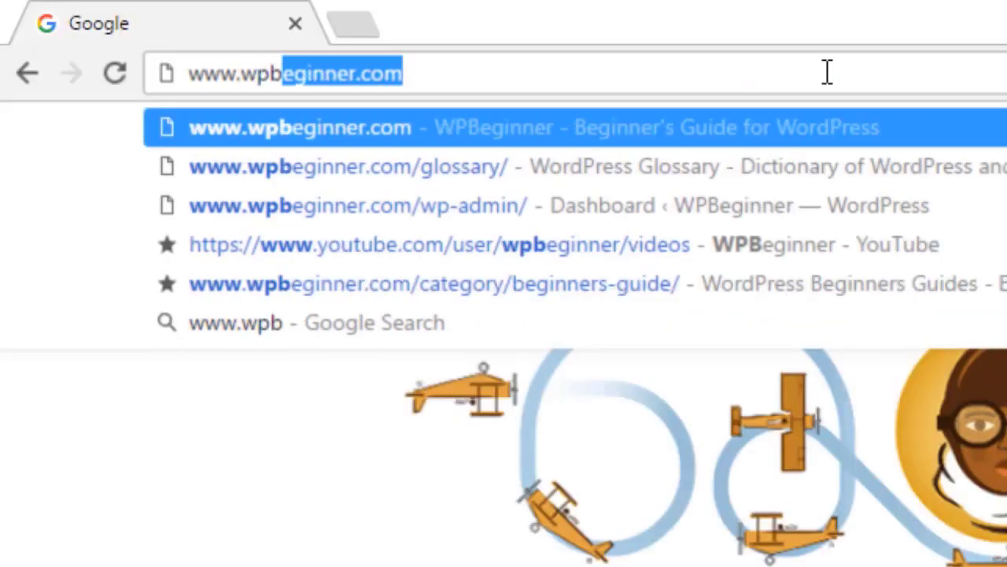
type("eginn")
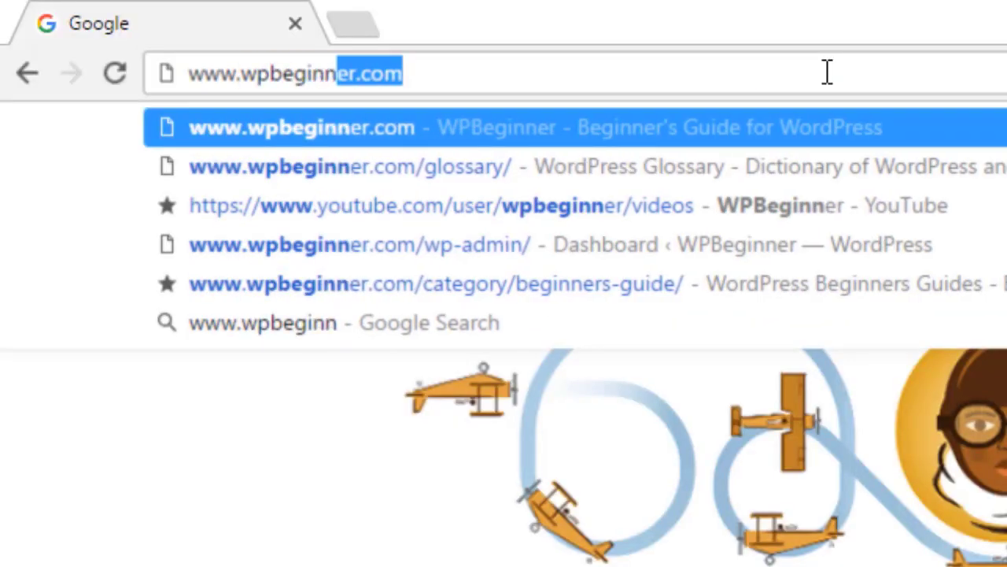
type("er.com/")
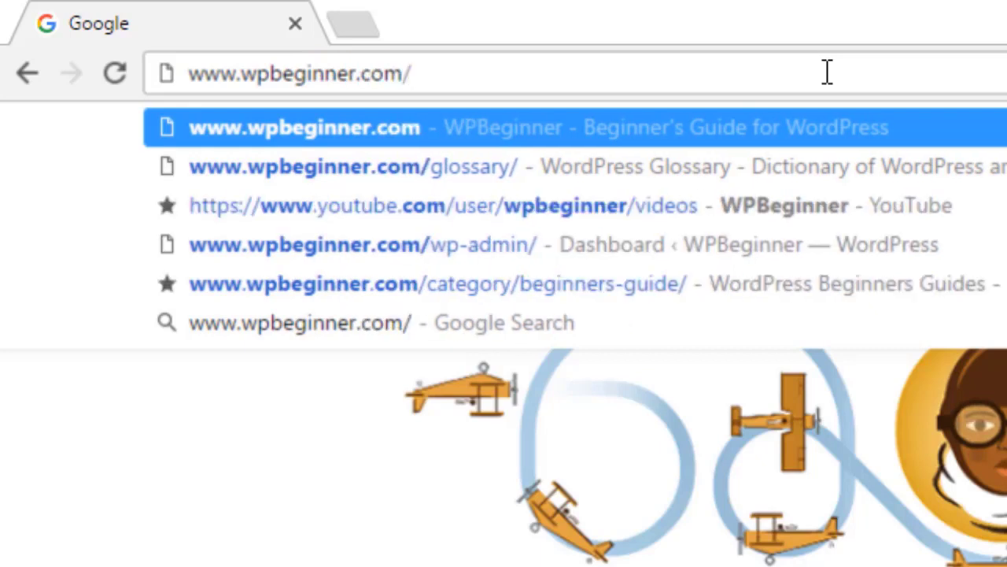
type("refer/")
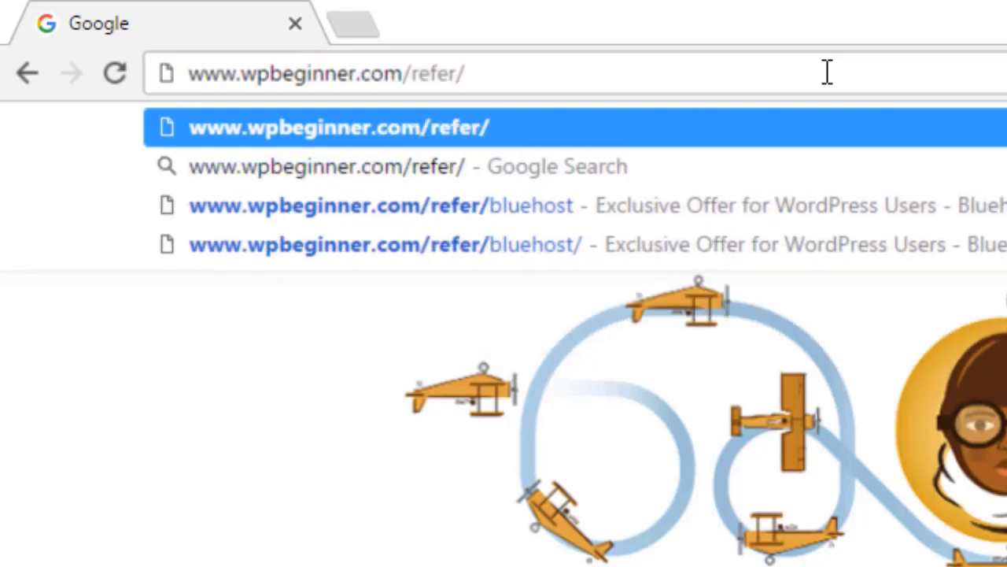
type("bluehost")
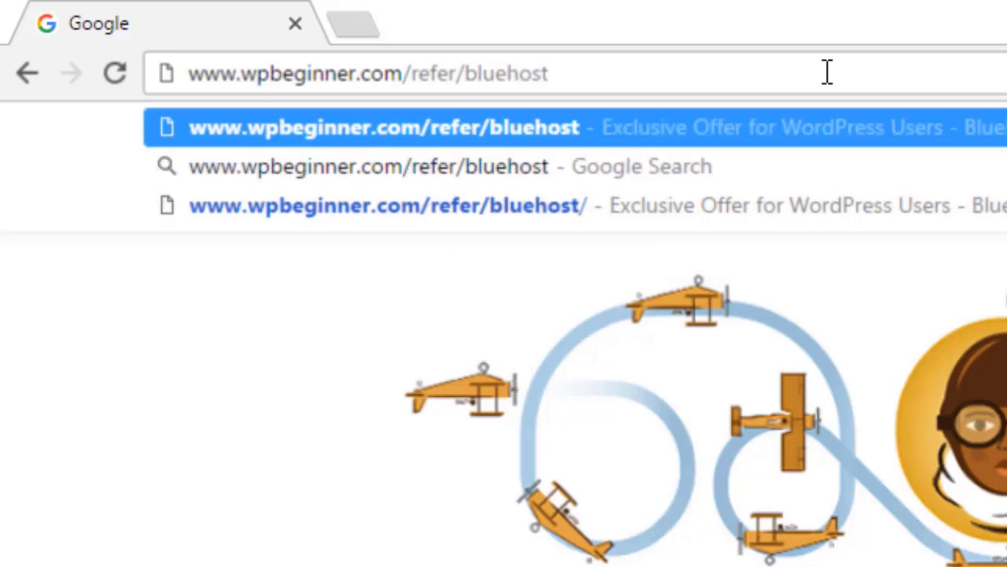
key("Return")
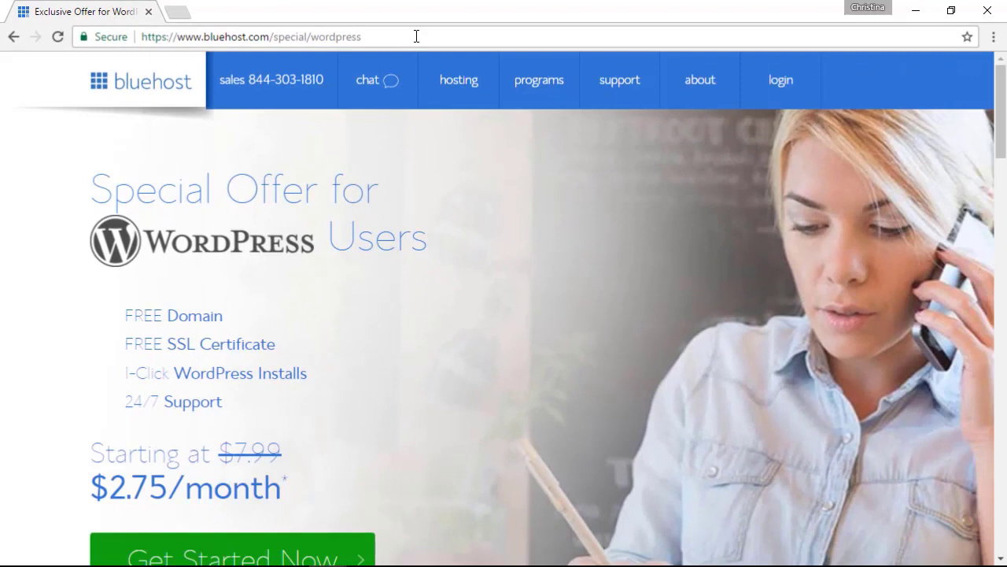
- Start the hosting signup from the WordPress offer, compare the plans and select the Plus plan
scroll(392, 279, "down", 1)
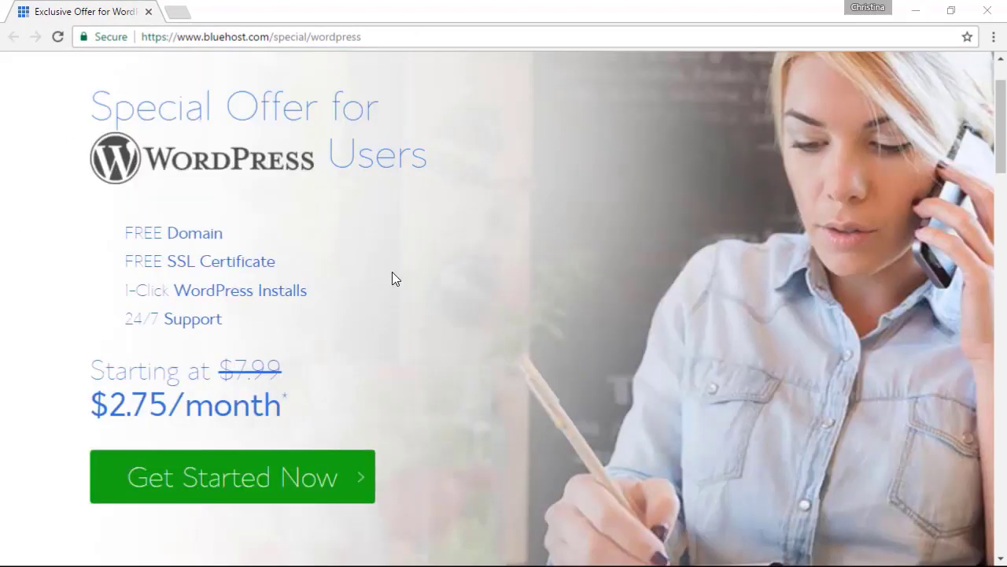
left_click(249, 481)
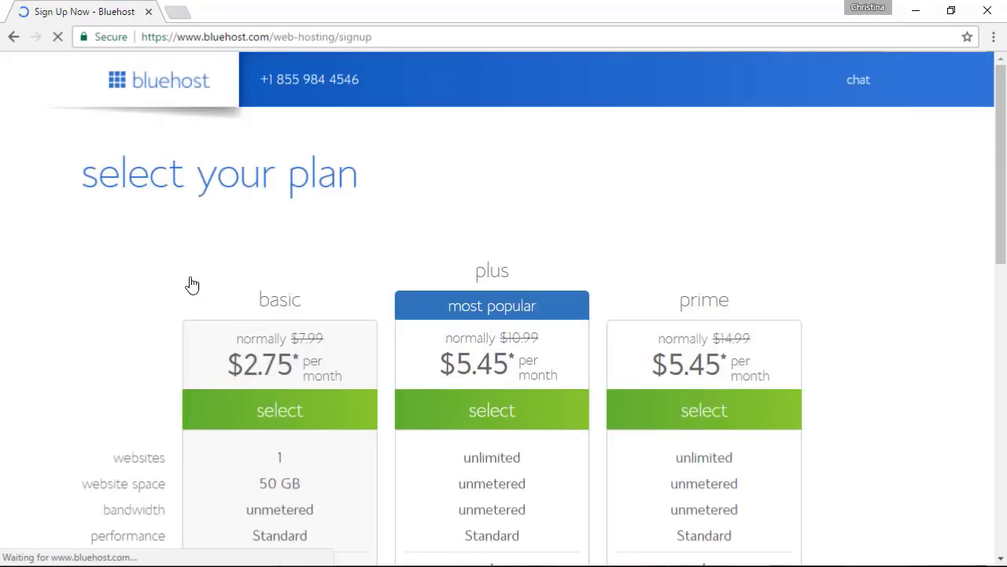
scroll(169, 265, "down", 1)
scroll(165, 267, "down", 2)
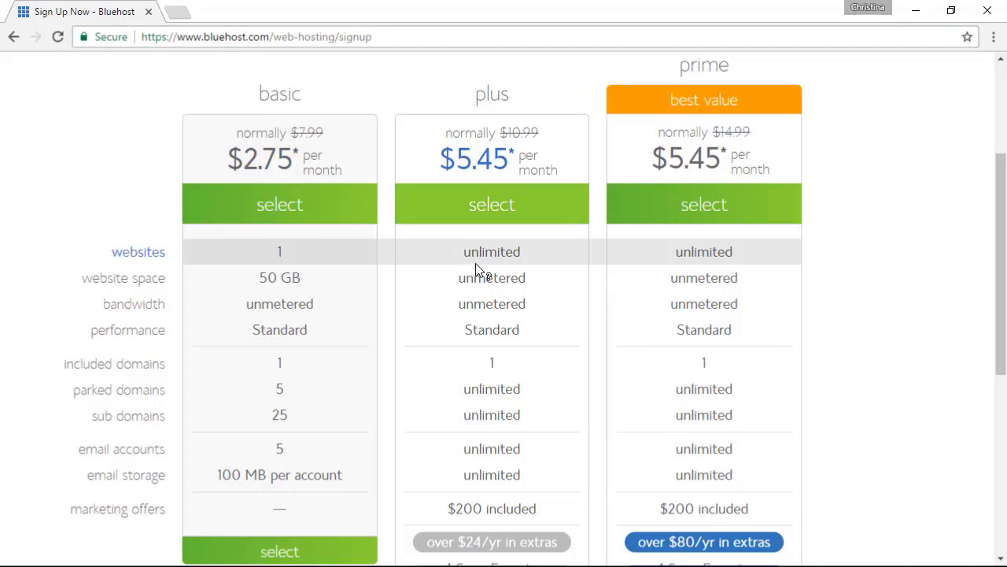
scroll(476, 264, "down", 1)
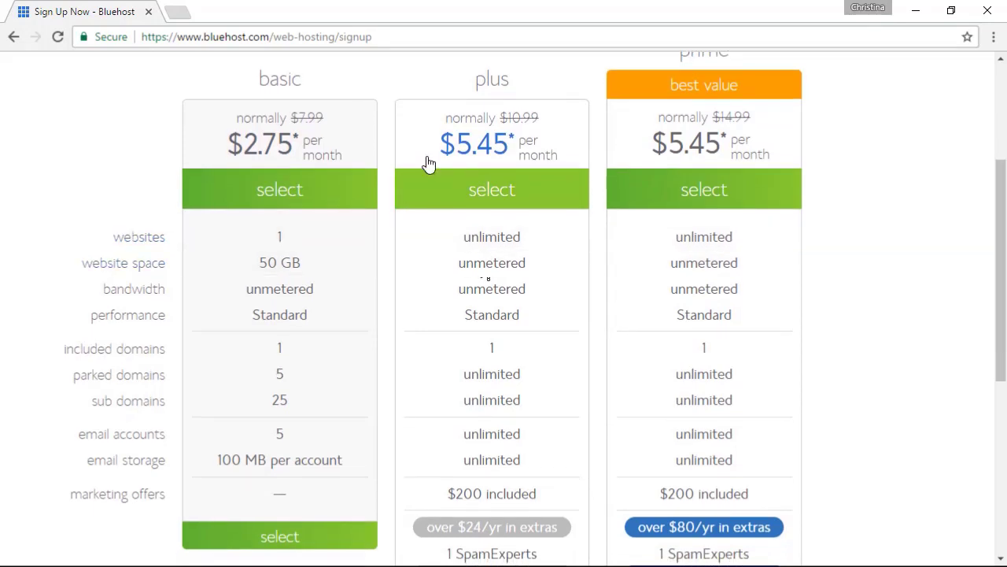
left_click(472, 93)
- Enter startawpsite with the .com ending as the new free domain and continue to account creation
left_click(215, 405)
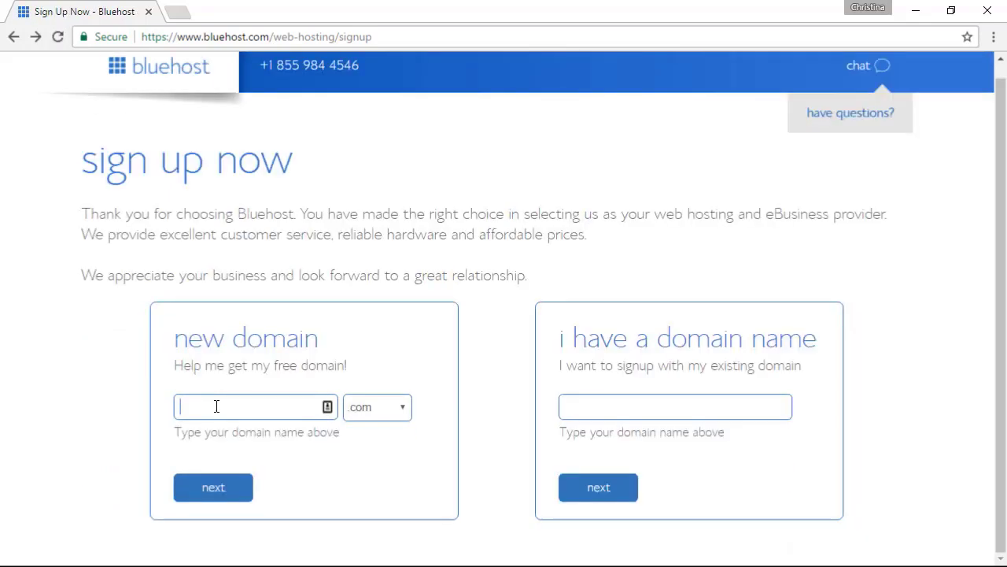
type("startawpsite")
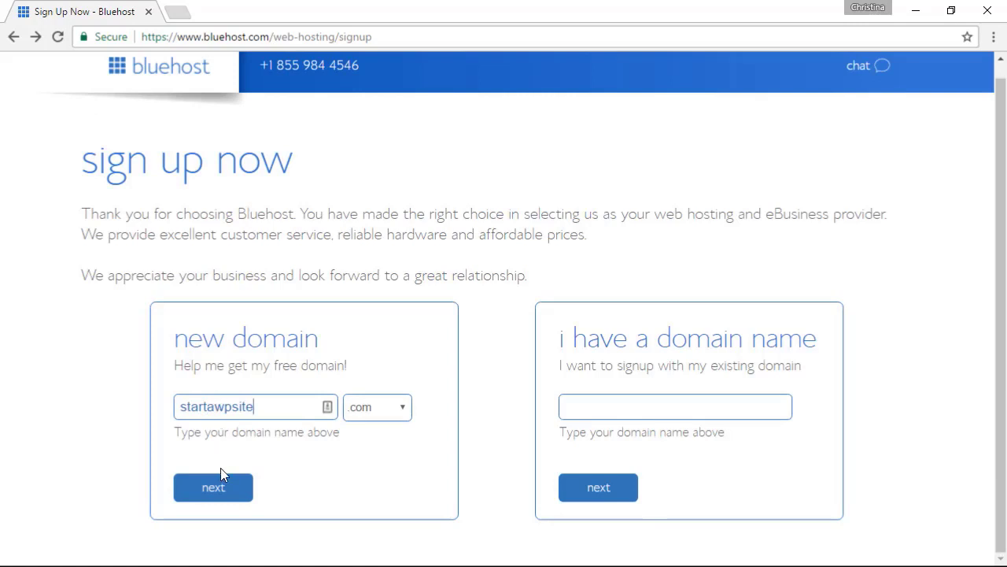
left_click(222, 487)
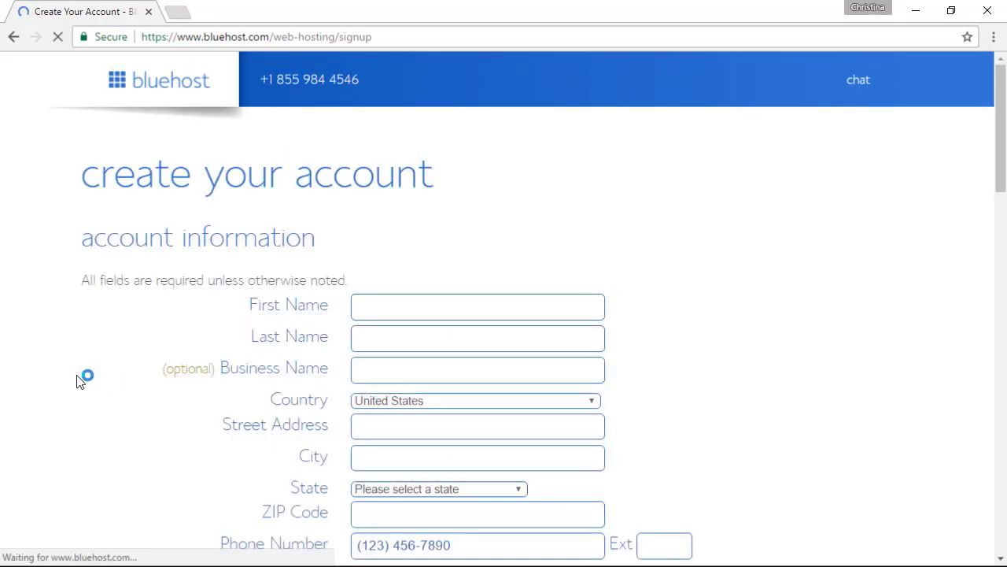
- Set the account plan in the package information to Plus 12 Month Price - $8.45/mo
scroll(77, 381, "down", 1)
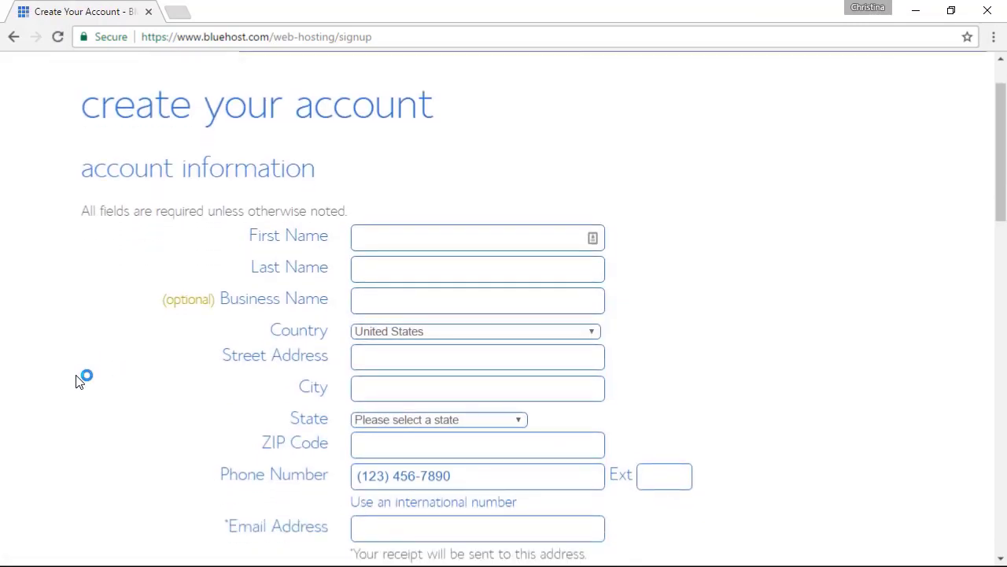
scroll(76, 381, "down", 1)
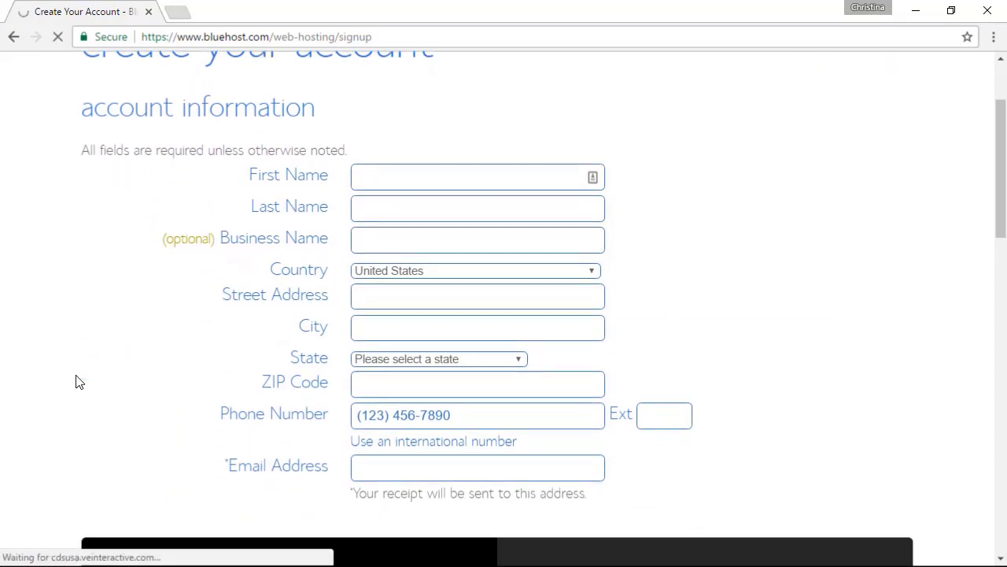
scroll(76, 381, "down", 7)
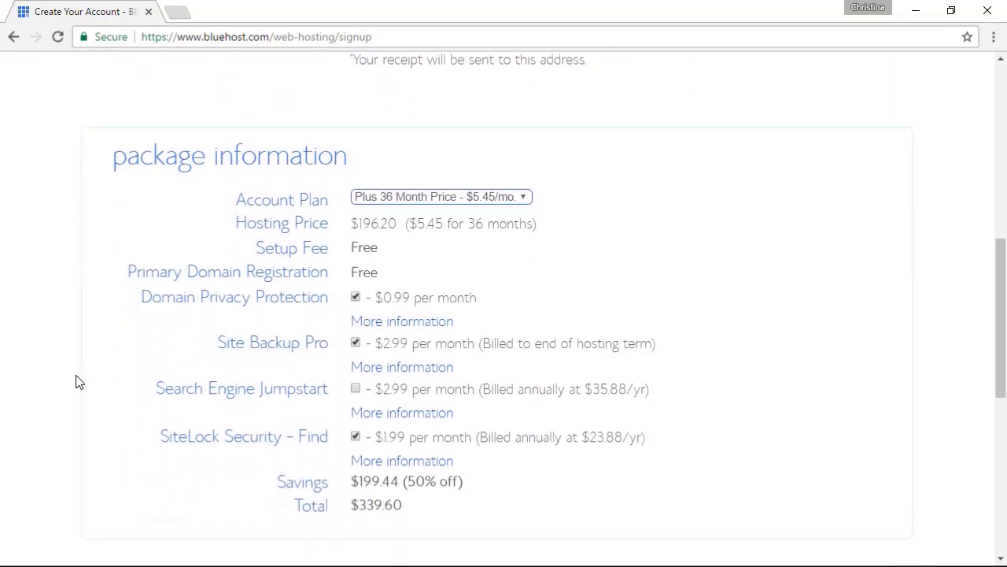
scroll(77, 380, "down", 1)
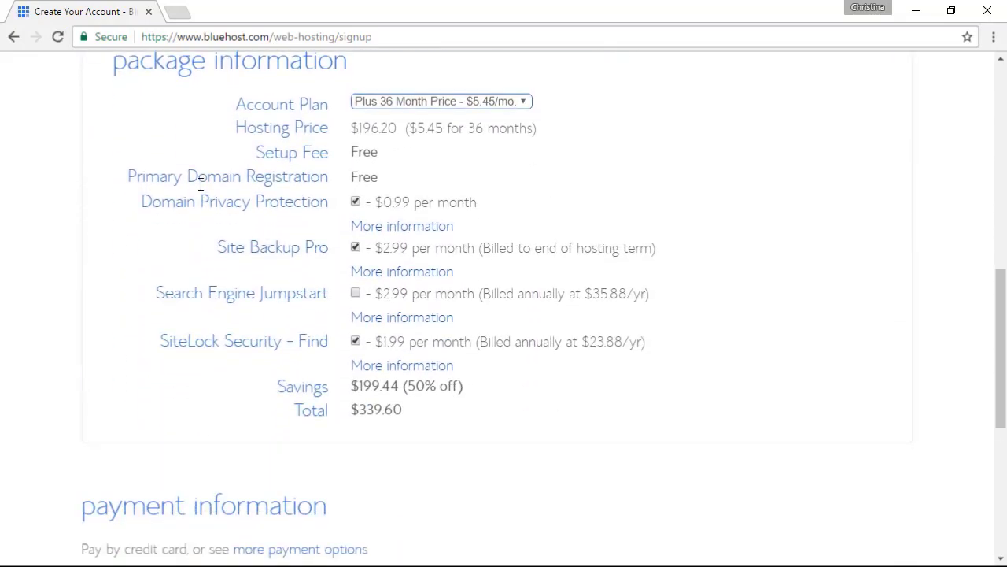
left_click(373, 110)
left_click(408, 118)
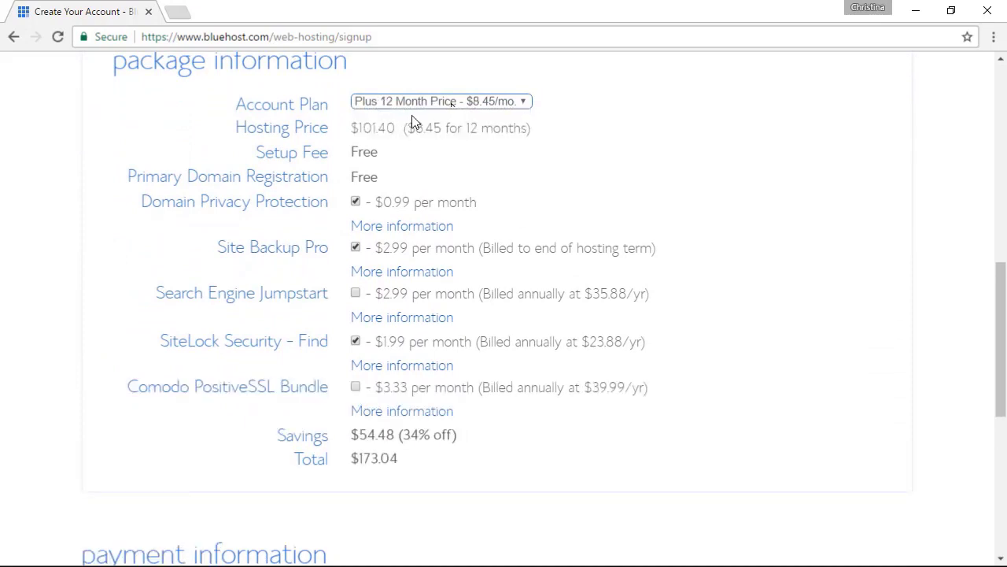
- Remove Domain Privacy Protection, Site Backup Pro and SiteLock Security - Find from the package and check the savings
left_click(355, 202)
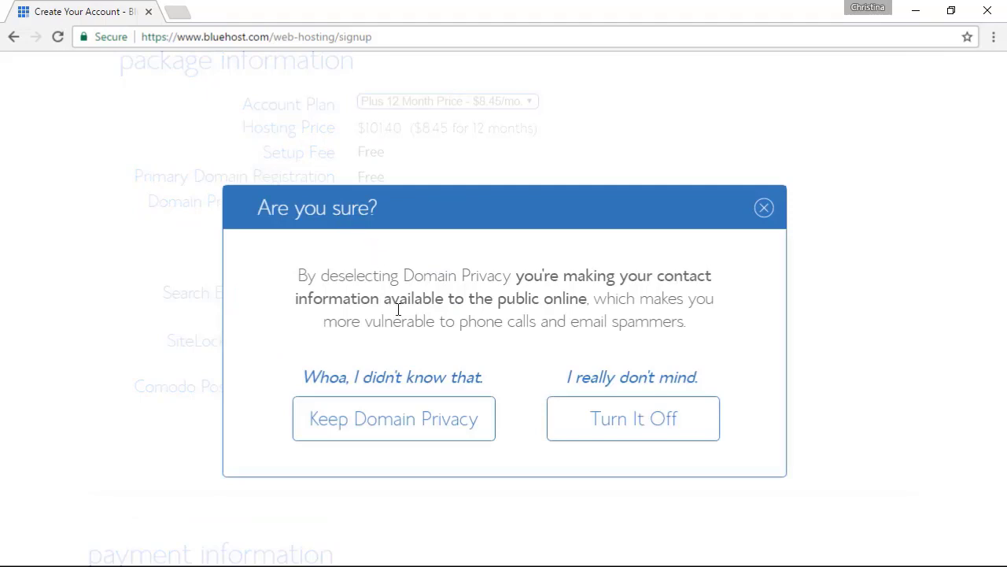
left_click(606, 425)
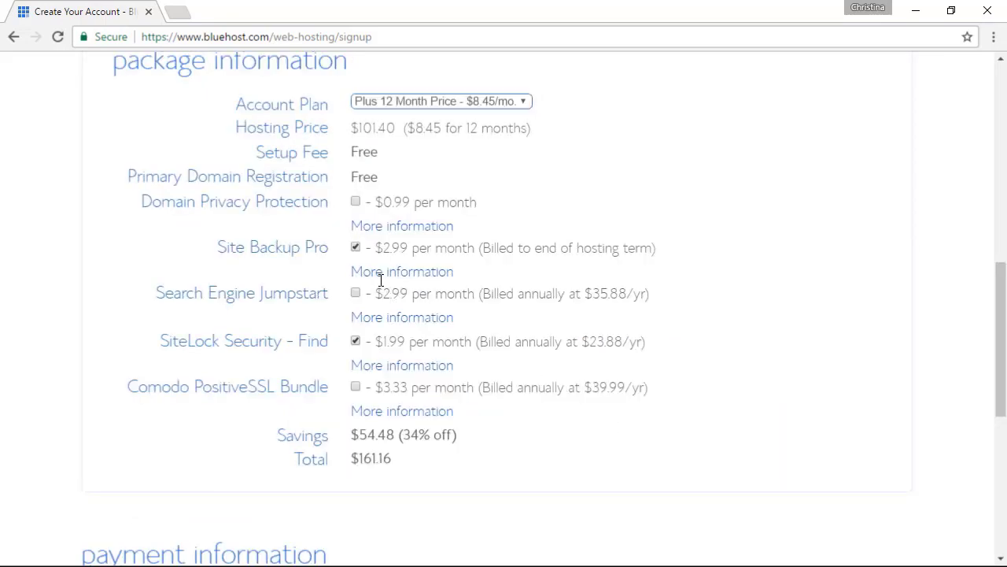
left_click(356, 248)
left_click(355, 342)
scroll(504, 446, "down", 1)
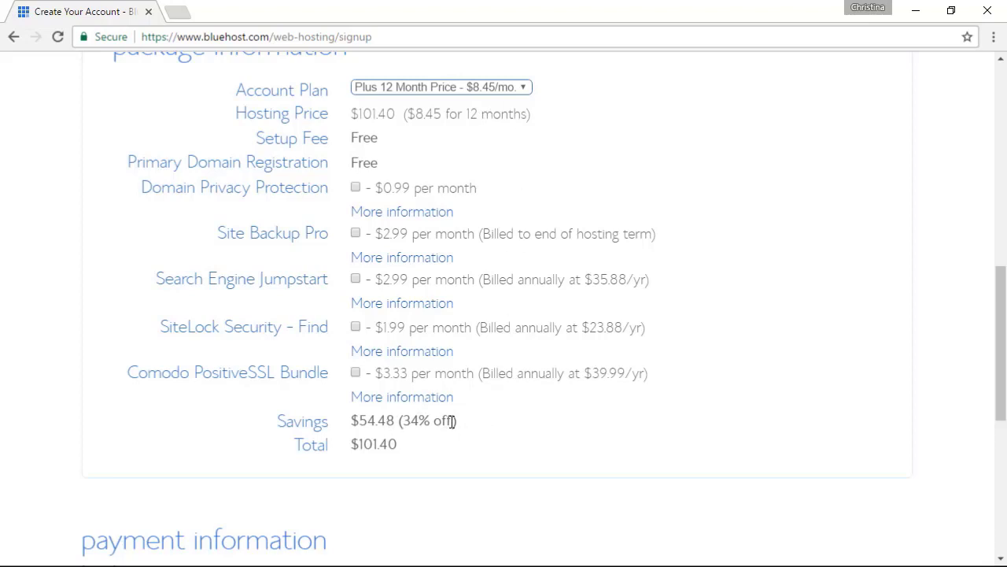
left_click_drag(458, 423, 413, 421)
left_click(412, 421)
scroll(479, 430, "down", 1)
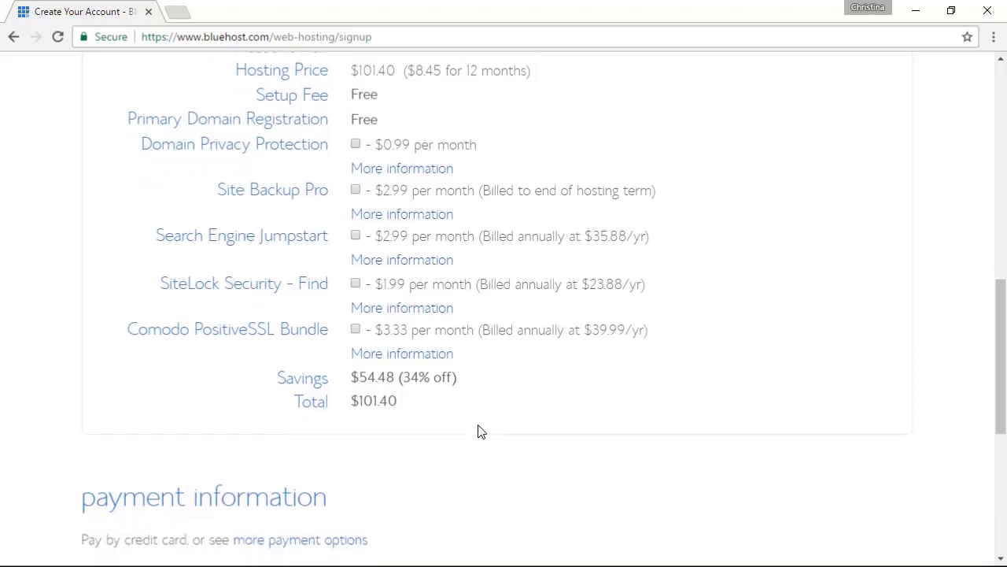
scroll(479, 431, "down", 3)
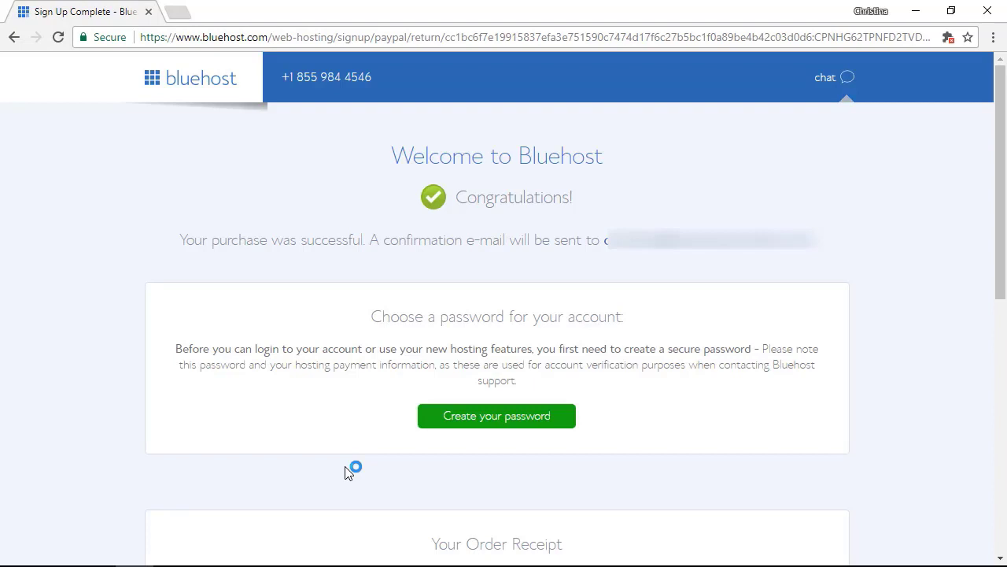
- Create and confirm the account password, agree to the Privacy Policy and Terms of Service, and submit
scroll(349, 472, "down", 1)
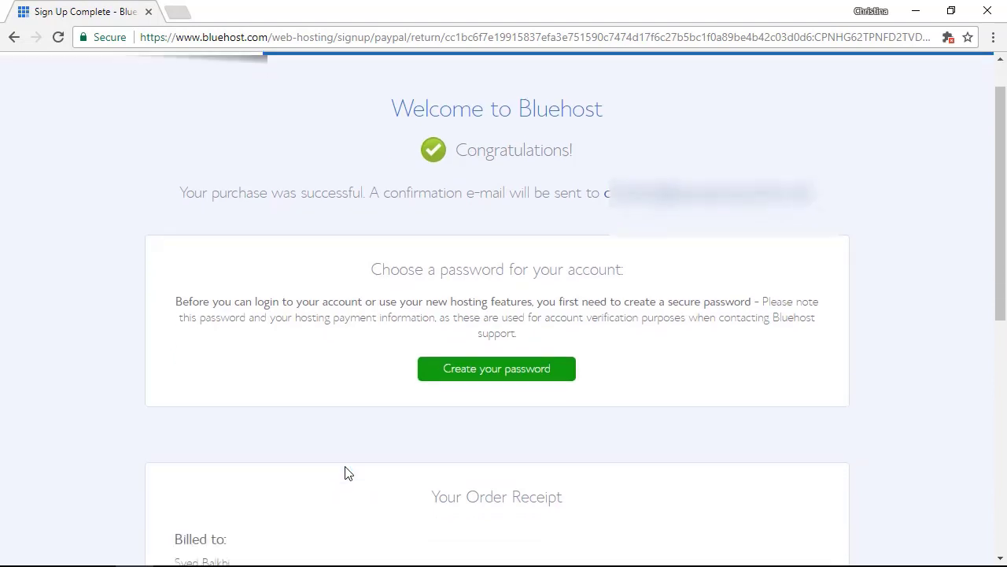
left_click(480, 375)
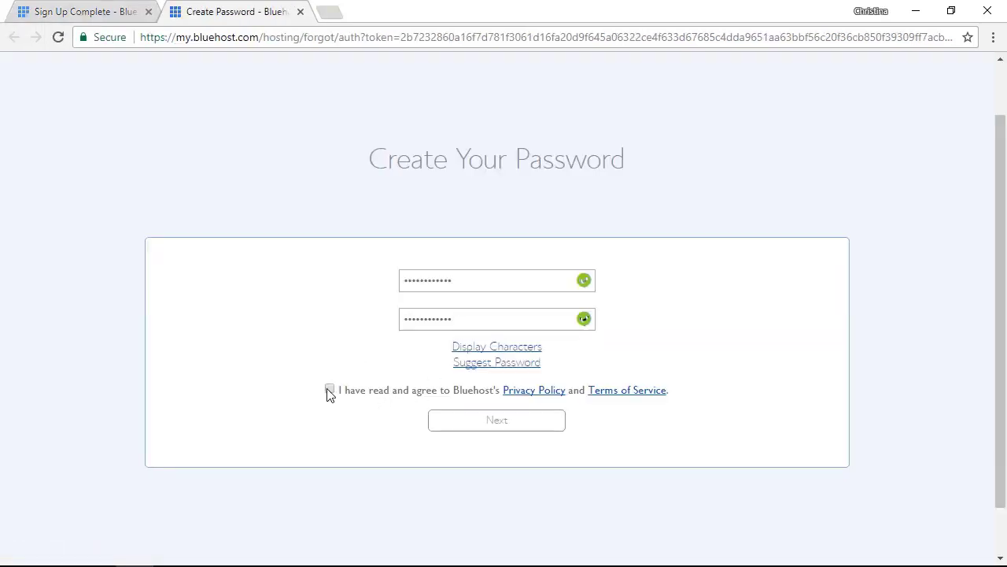
left_click(330, 391)
key("Return")
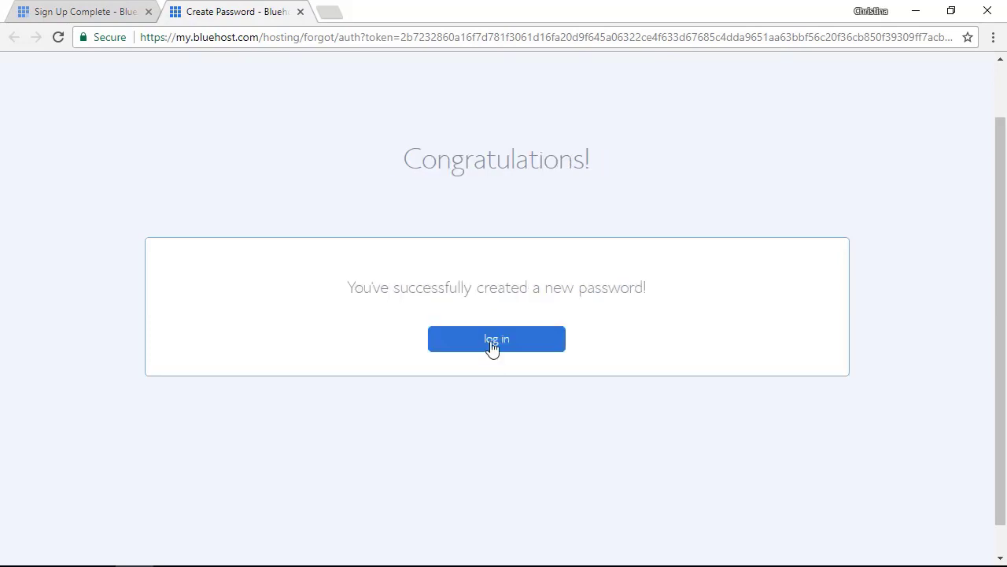
- Log in to the Bluehost account, skip the theme selection and start building the WordPress site
left_click(493, 344)
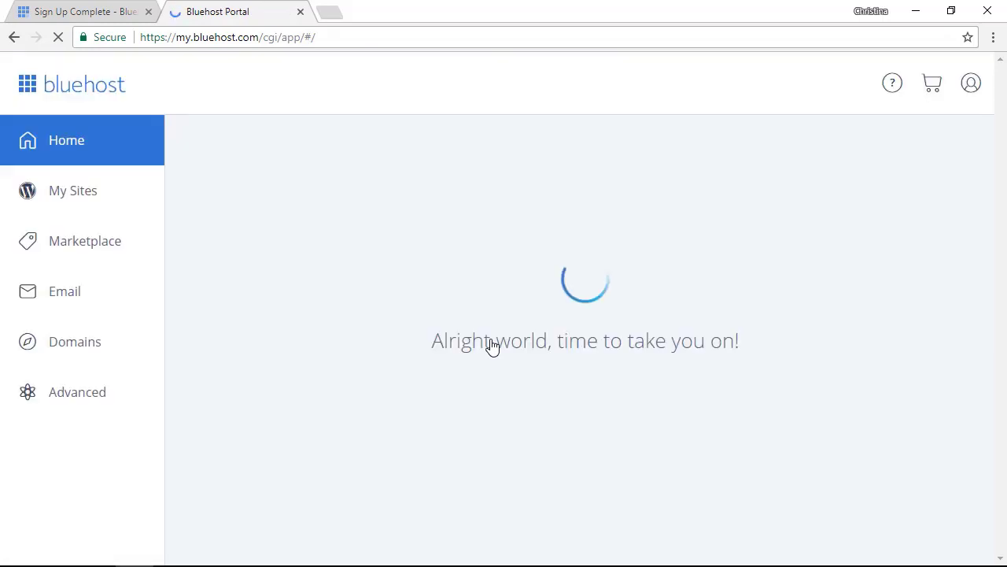
scroll(34, 191, "down", 3)
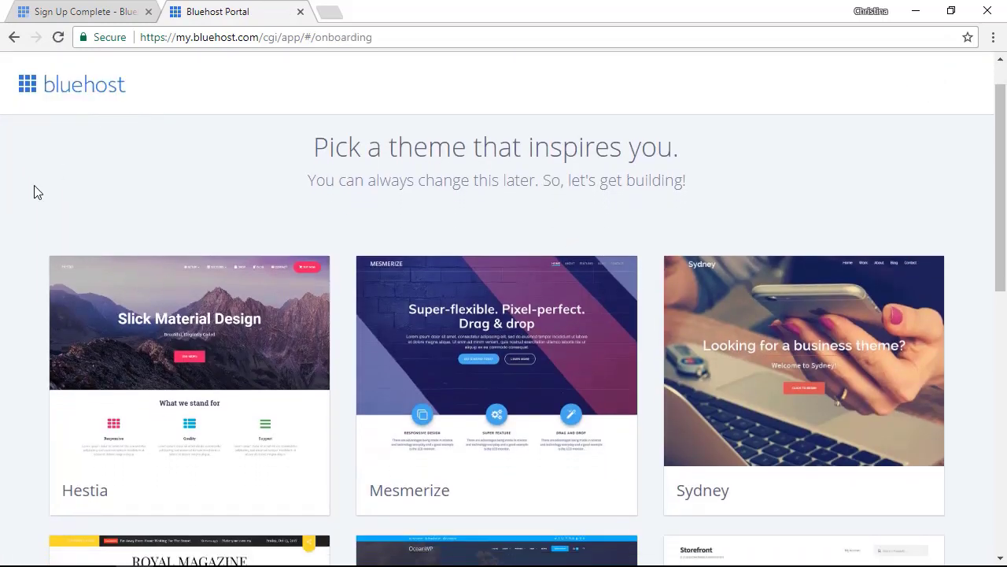
scroll(34, 192, "down", 5)
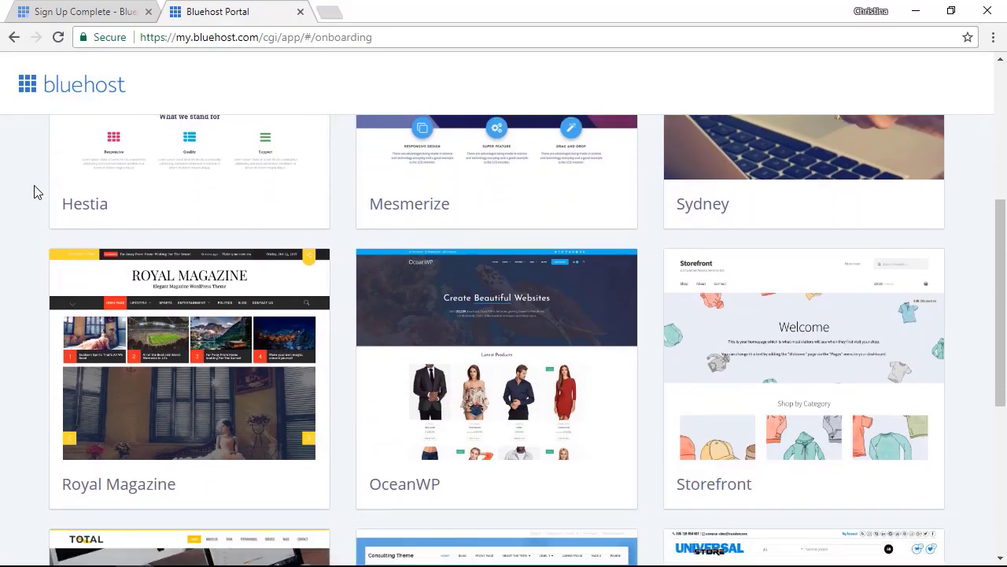
scroll(33, 191, "down", 2)
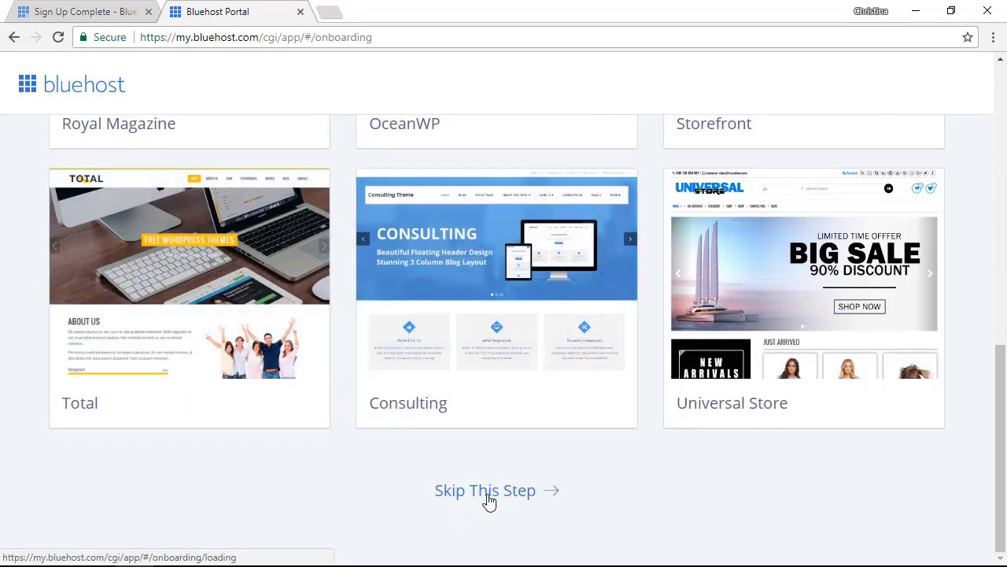
left_click(487, 494)
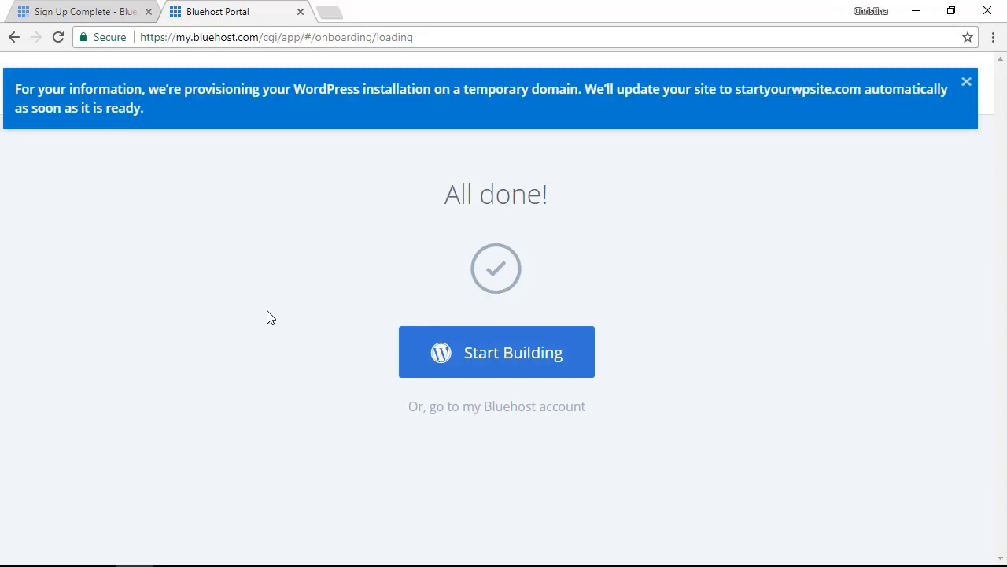
left_click(500, 358)
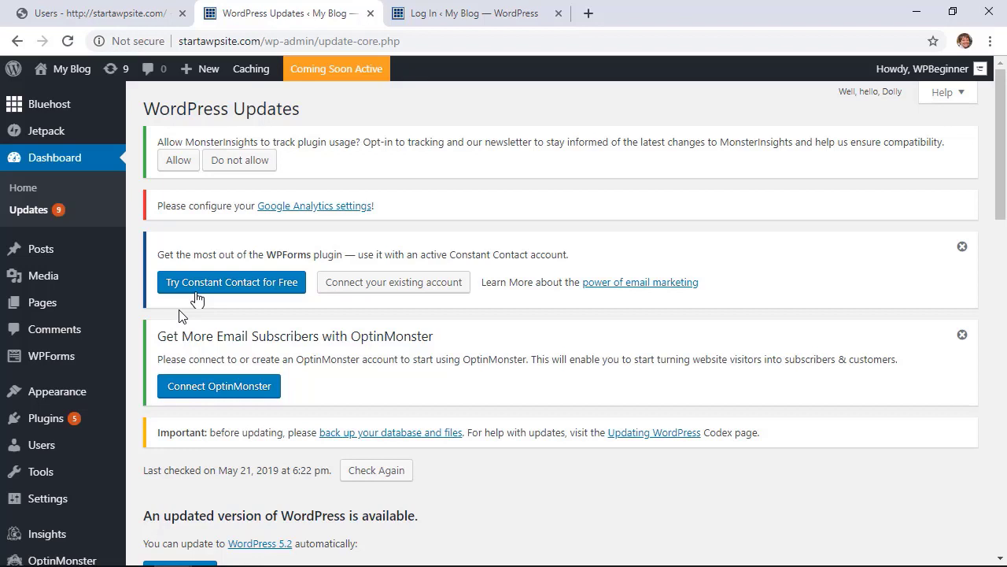
- Deactivate all installed WordPress plugins with a bulk action
left_click(47, 423)
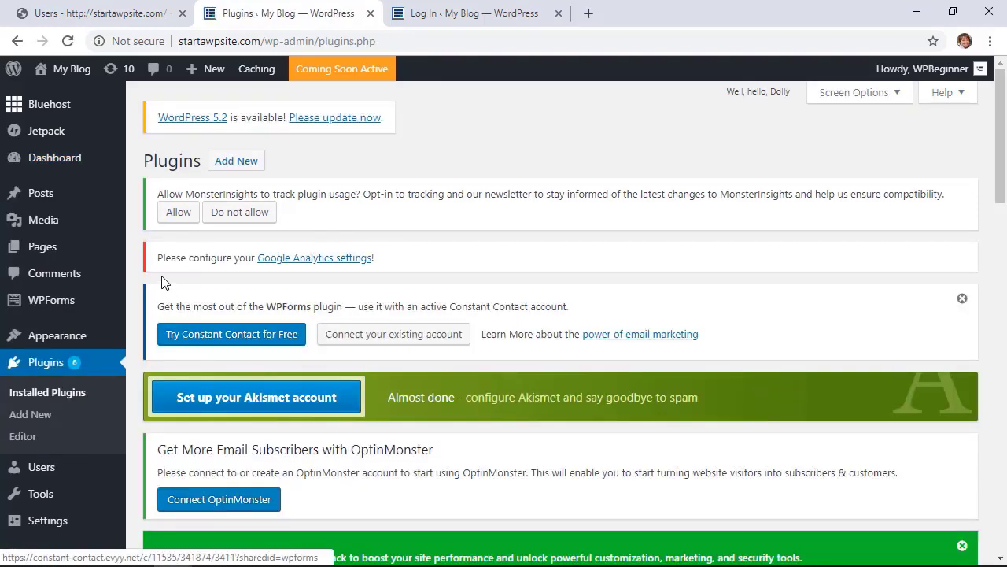
scroll(162, 275, "down", 4)
scroll(161, 275, "down", 6)
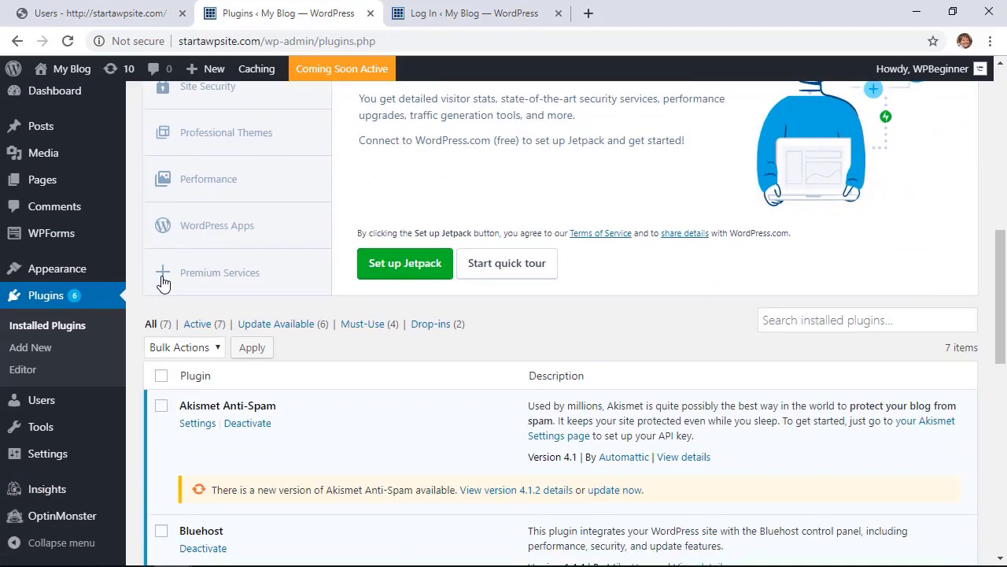
left_click(162, 186)
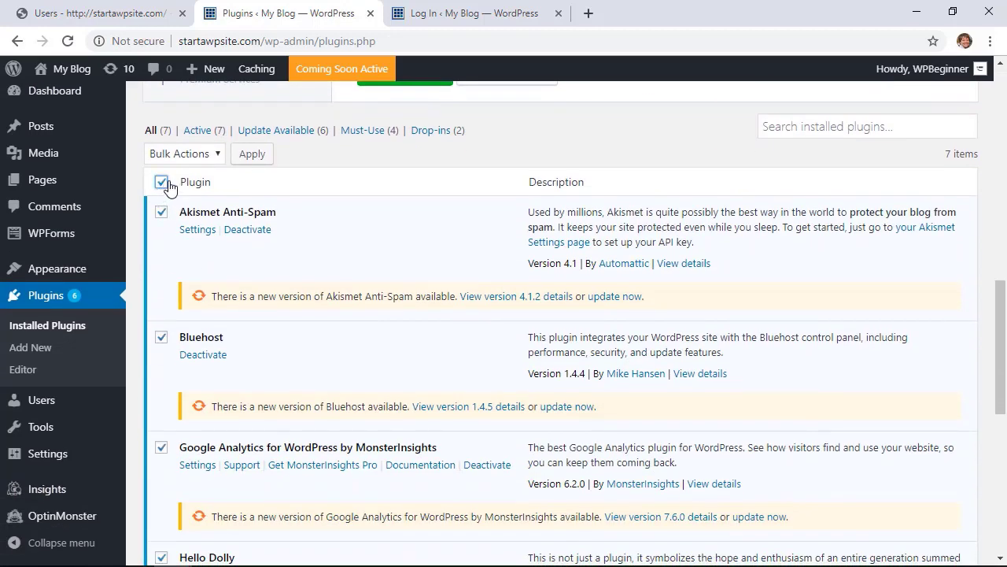
left_click(181, 156)
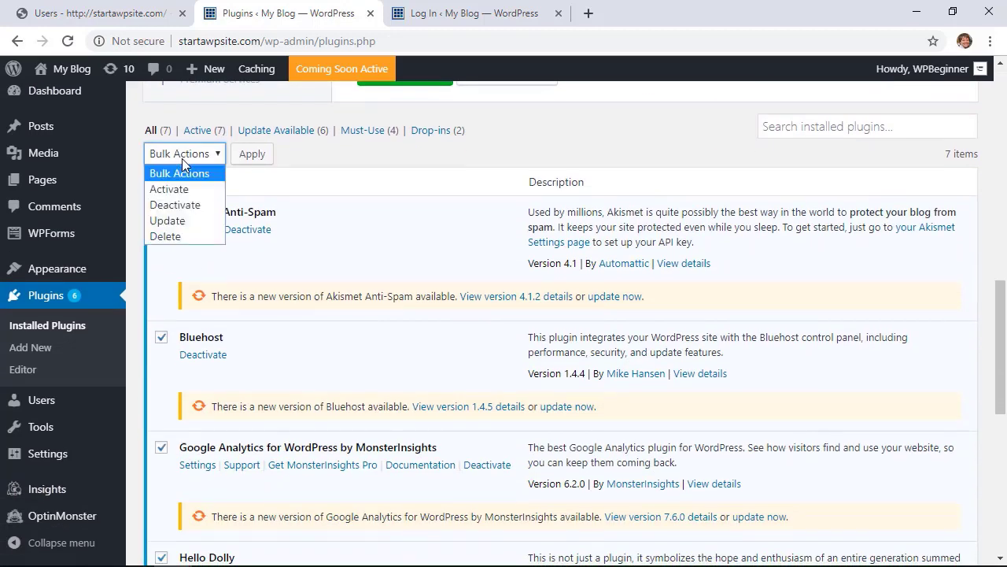
left_click(176, 205)
left_click(251, 156)
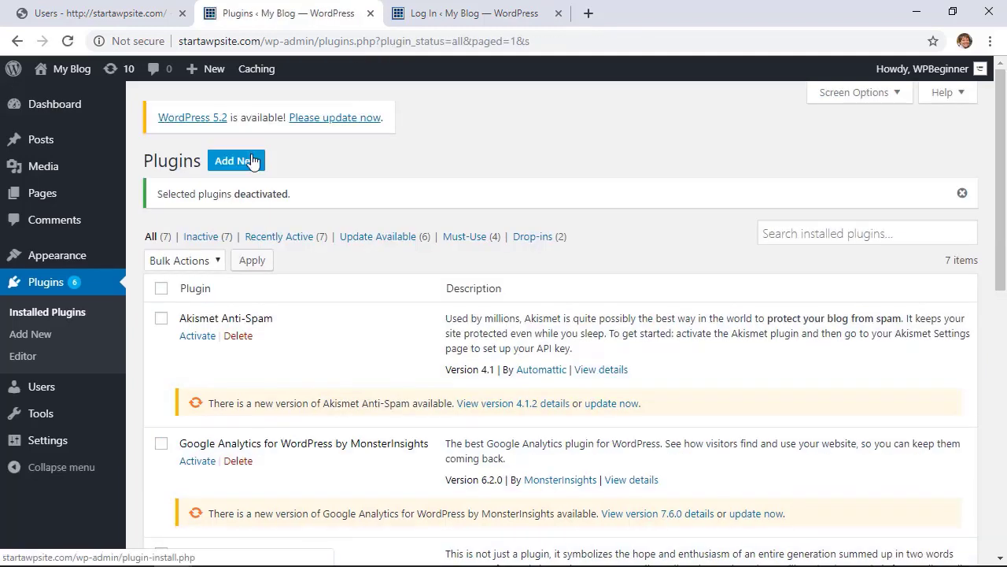
- Delete all the deactivated plugins and their data with a bulk action and confirm the deletion
left_click(161, 289)
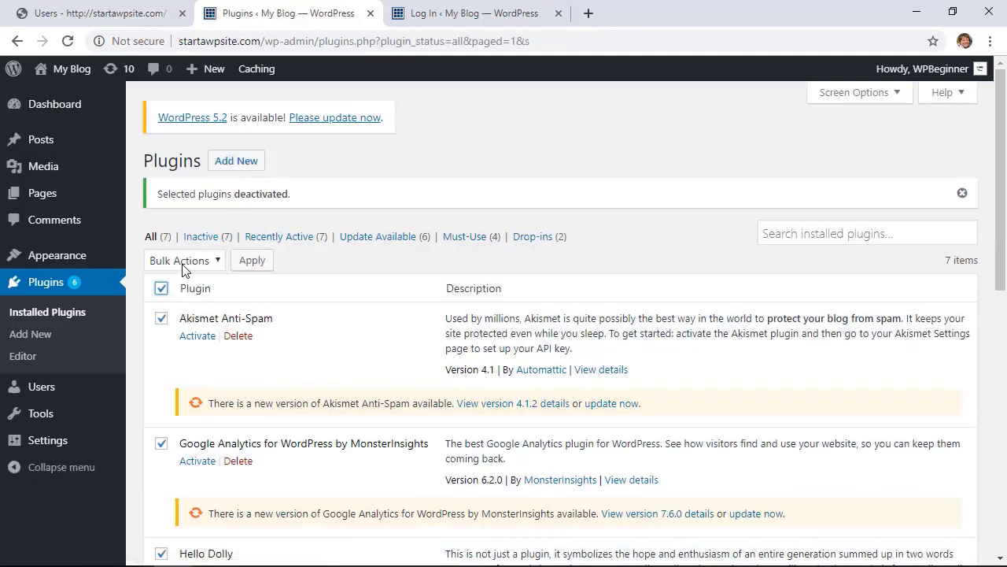
left_click(181, 263)
left_click(175, 342)
left_click(254, 268)
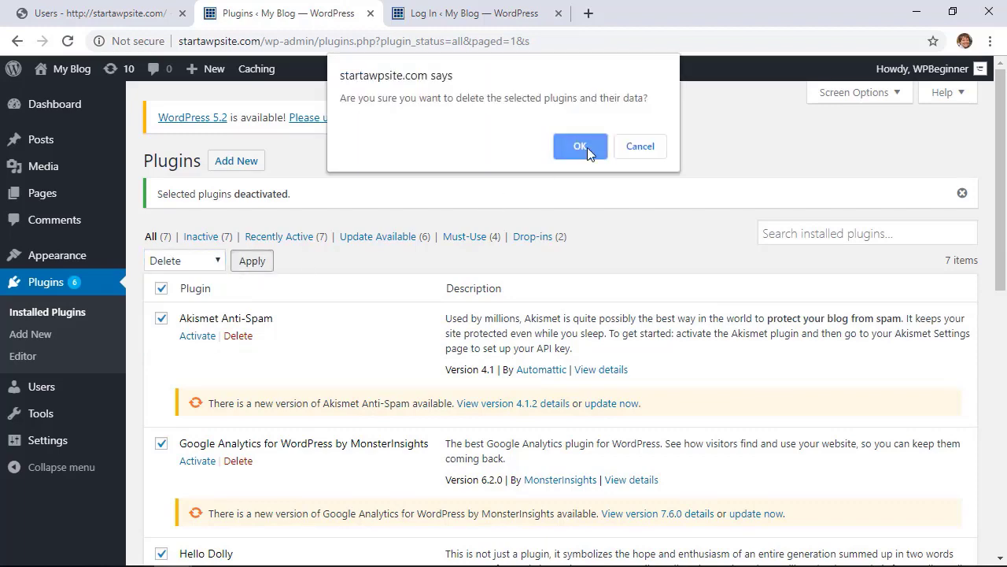
left_click(580, 147)
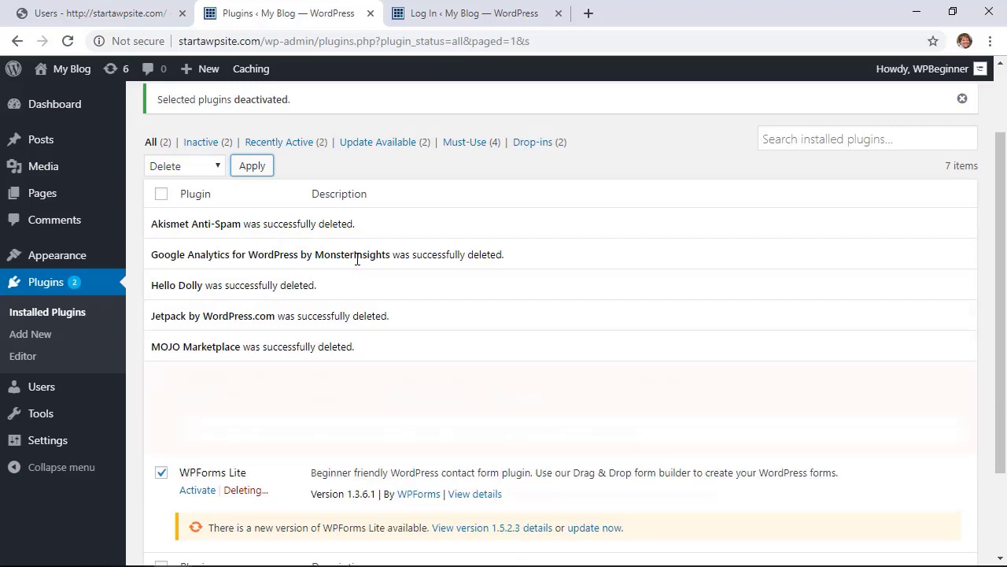
- Update the WordPress installation to version 5.2
scroll(329, 279, "up", 2)
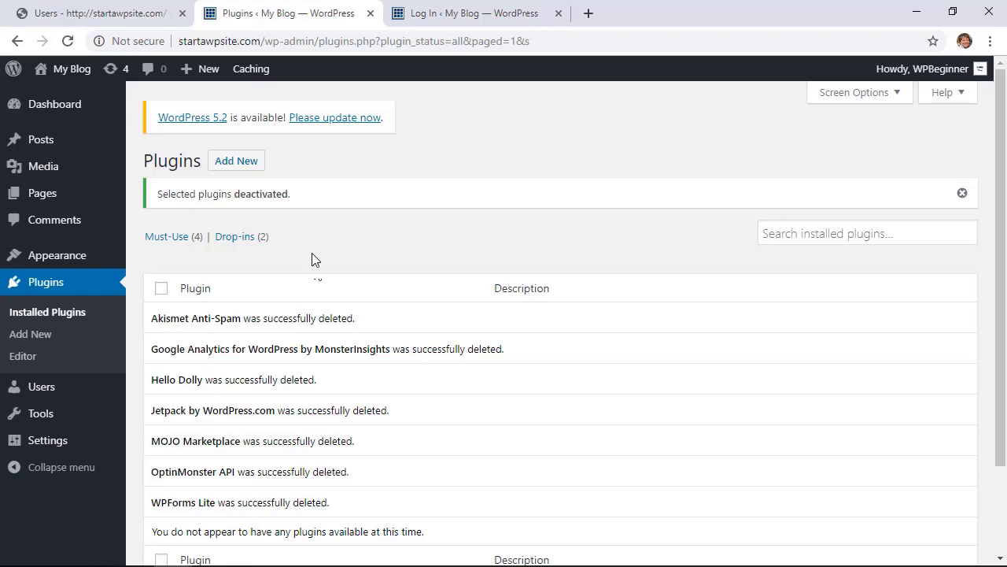
left_click(327, 120)
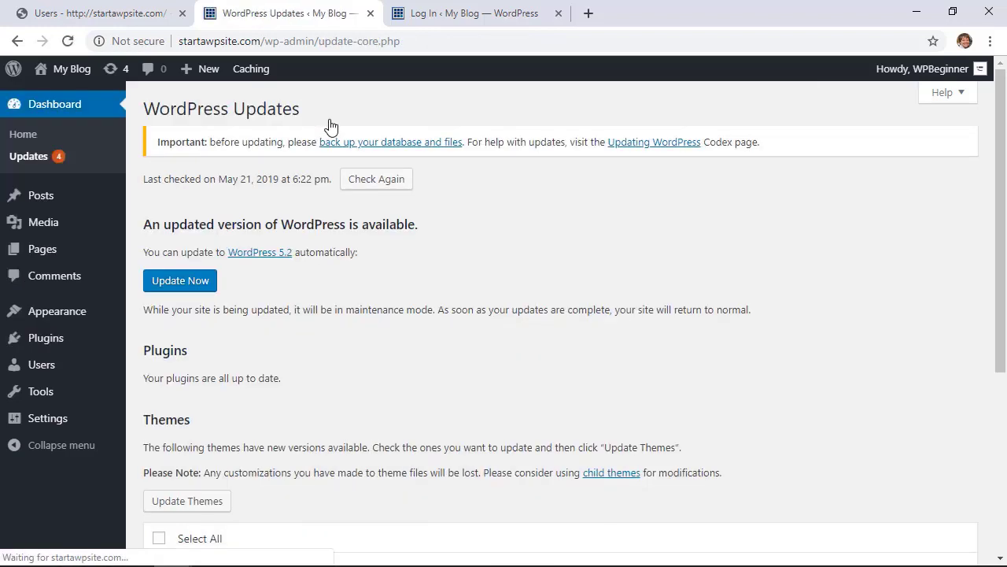
left_click(202, 281)
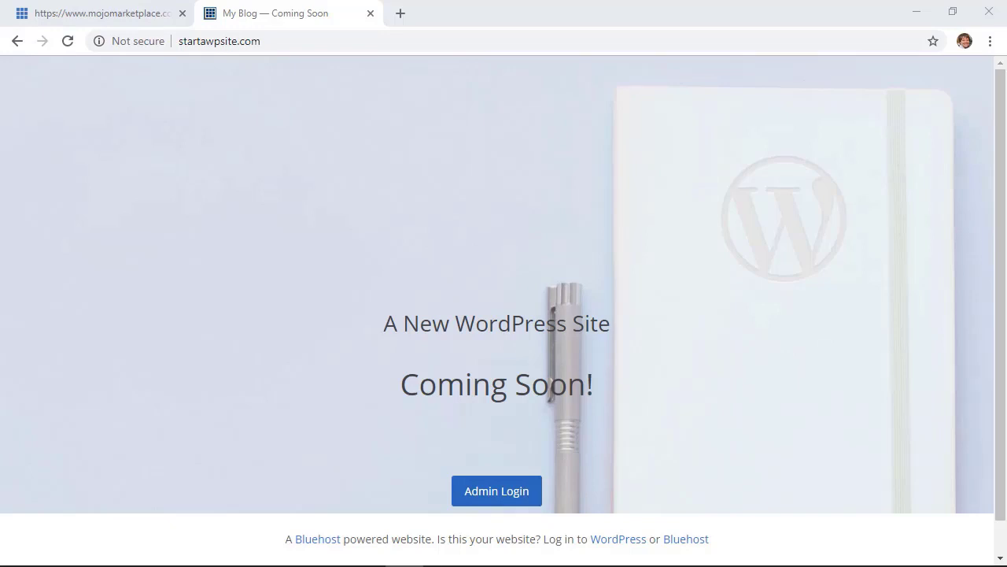
- Examine the browser's connection security information and the address of startawpsite.com
left_click(131, 41)
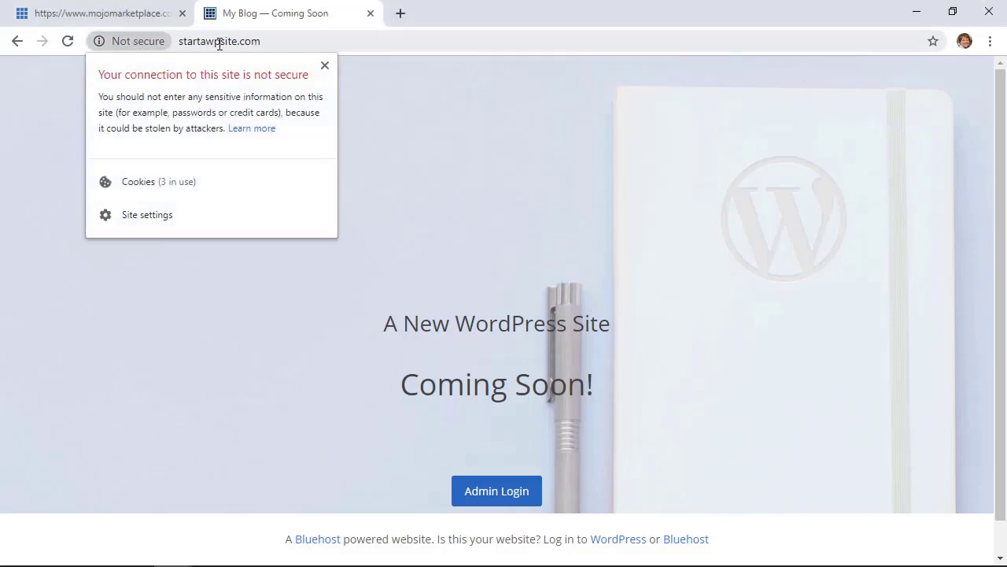
left_click(319, 41)
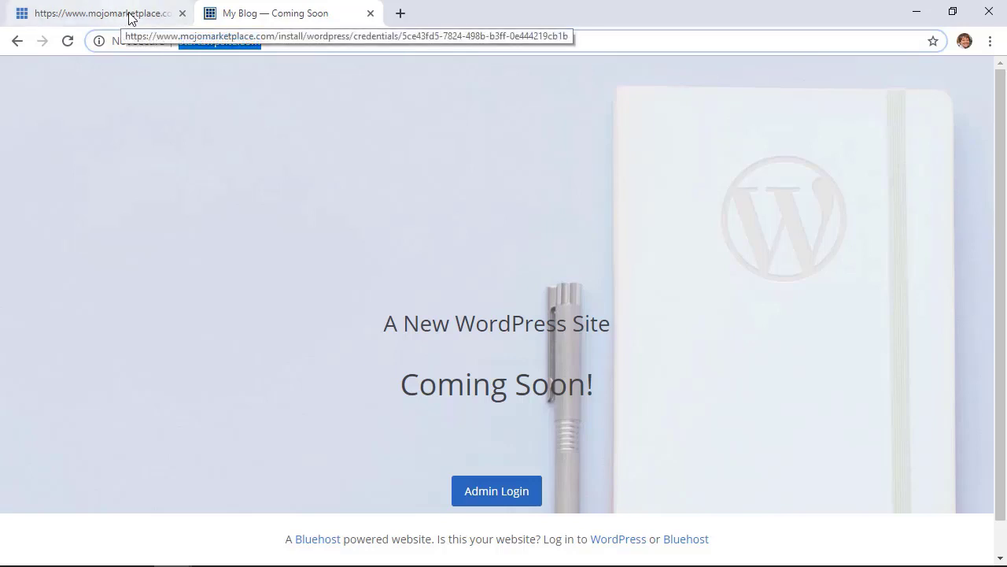
left_click(151, 84)
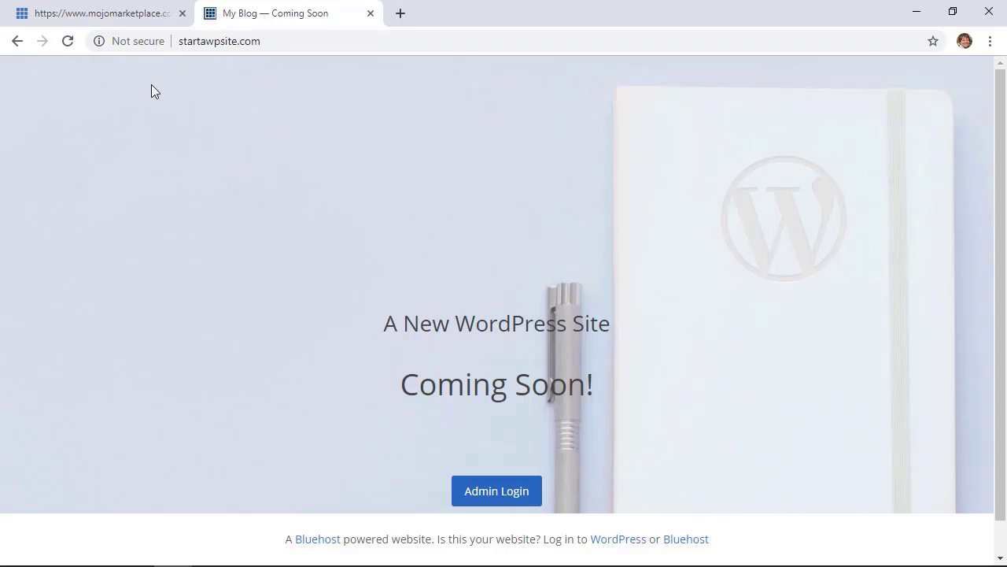
key("ctrl+l")
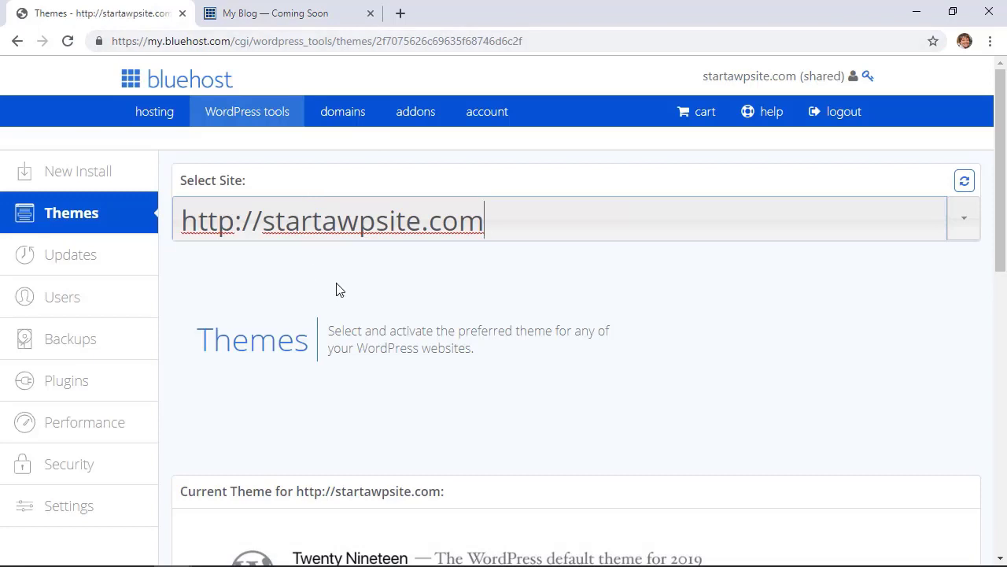
- Check the secure certificate status for startawpsite.com in Bluehost's WordPress security tools
left_click(69, 473)
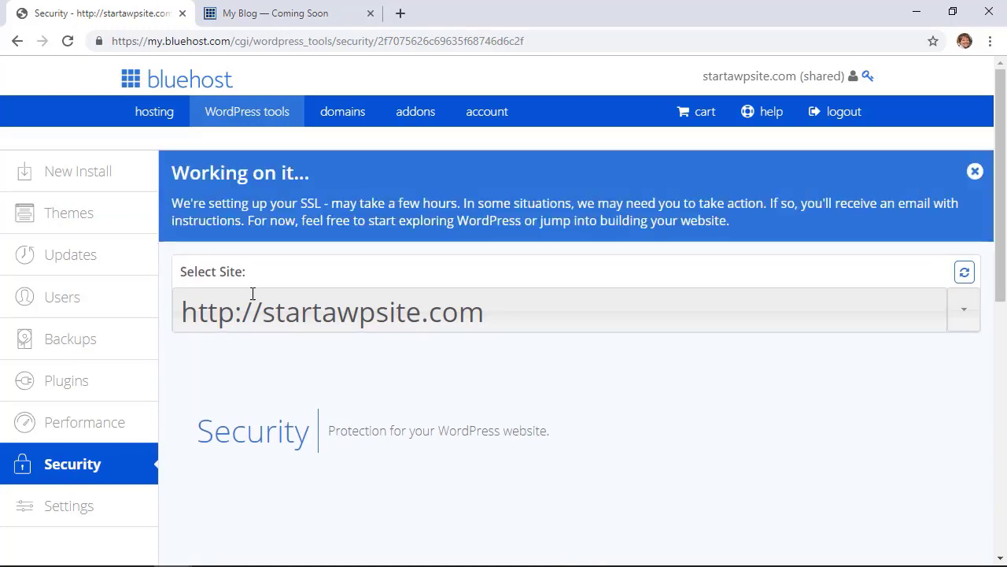
scroll(384, 225, "down", 1)
scroll(342, 252, "down", 3)
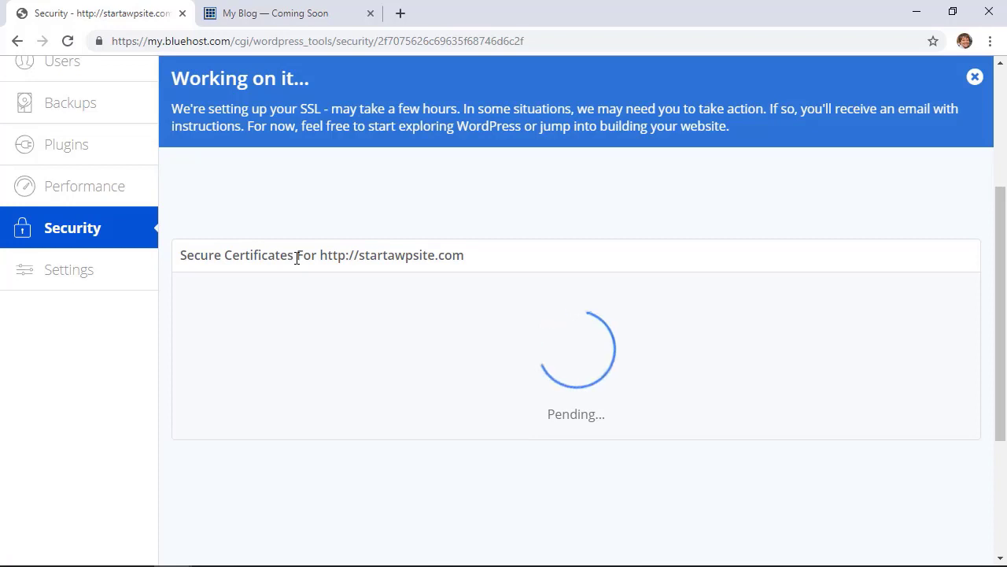
scroll(297, 258, "down", 1)
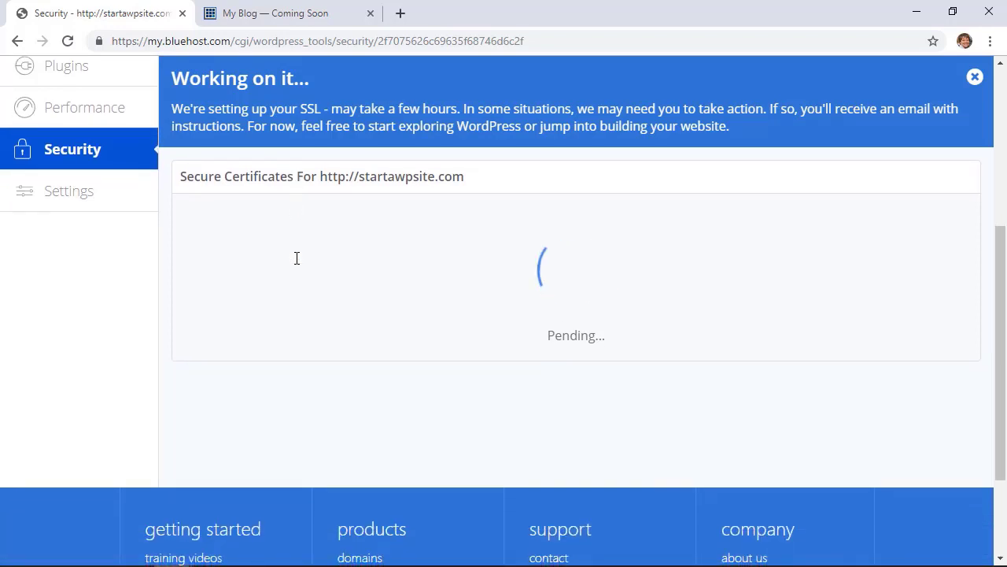
scroll(296, 259, "up", 1)
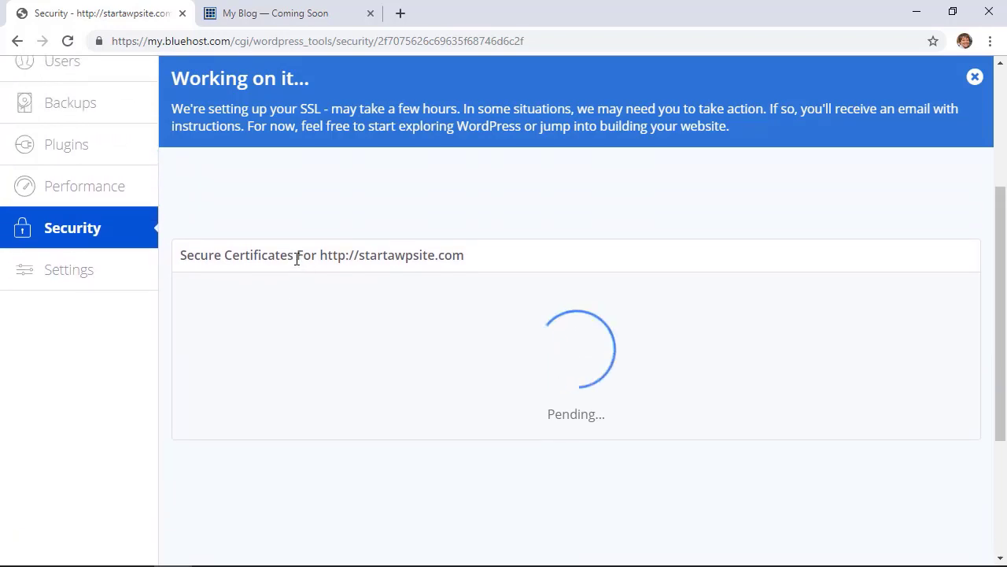
scroll(296, 260, "up", 2)
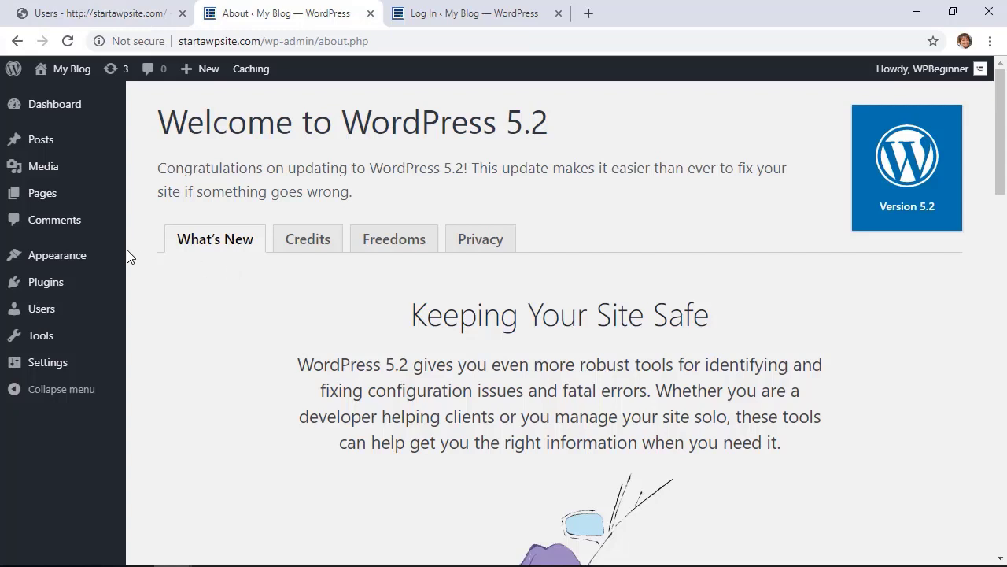
- Search the WordPress plugin directory for ssl, then install and activate the Really Simple SSL plugin
mouse_move(97, 285)
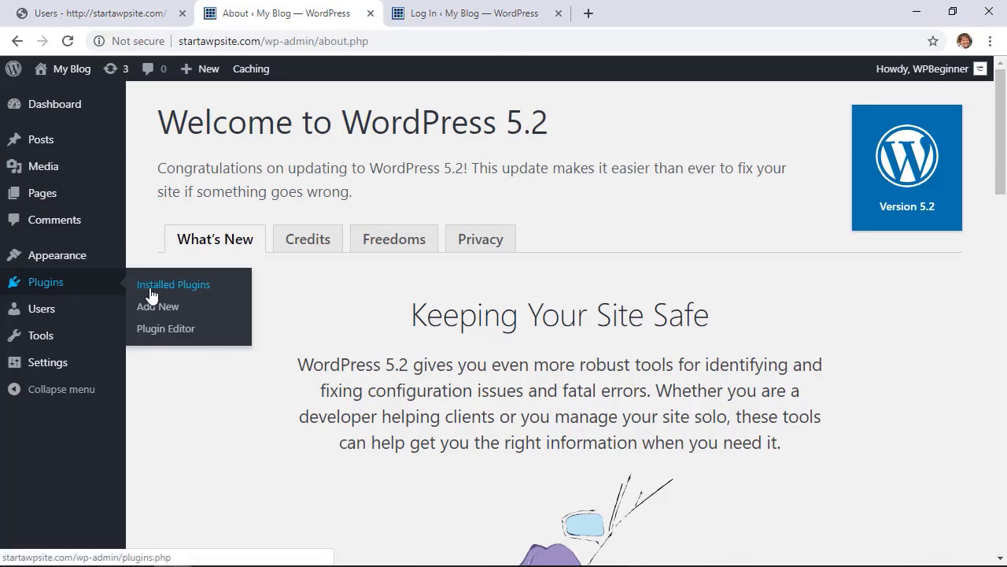
left_click(158, 307)
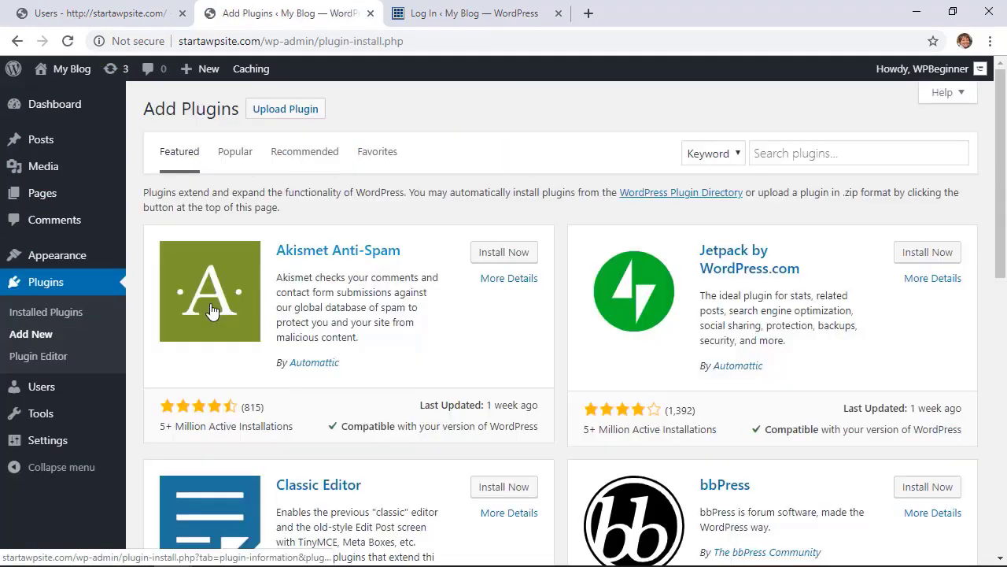
left_click(783, 154)
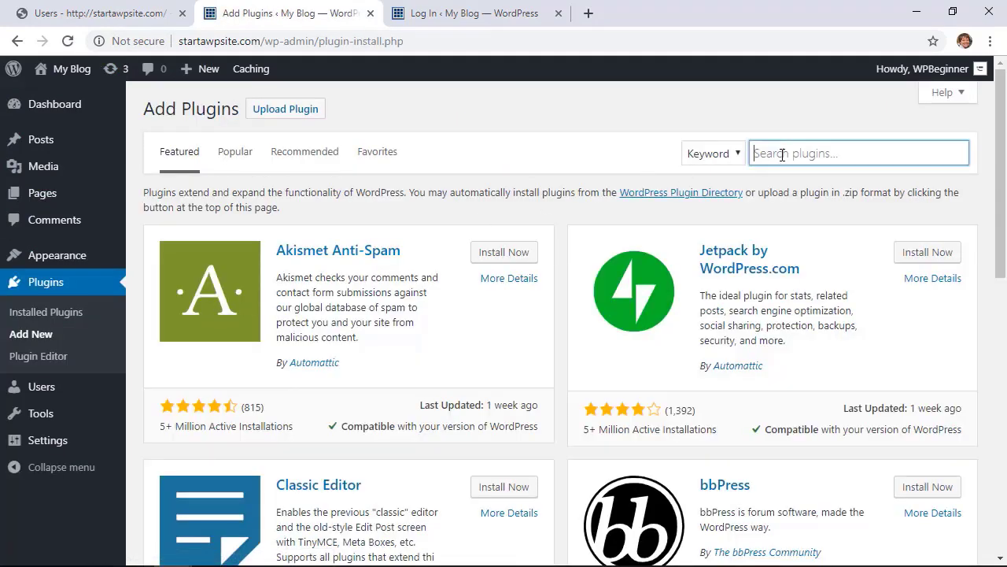
type("ssl")
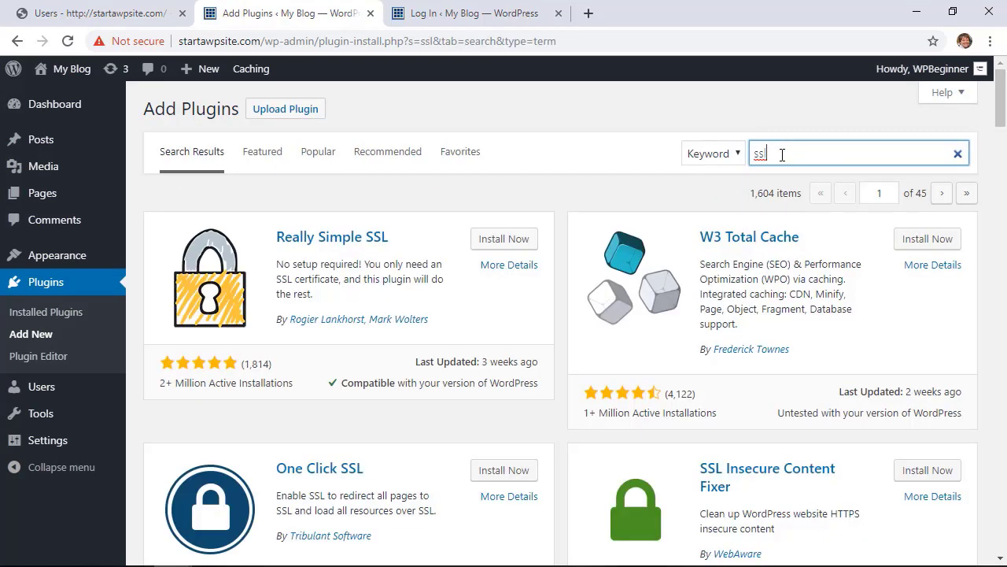
left_click(520, 246)
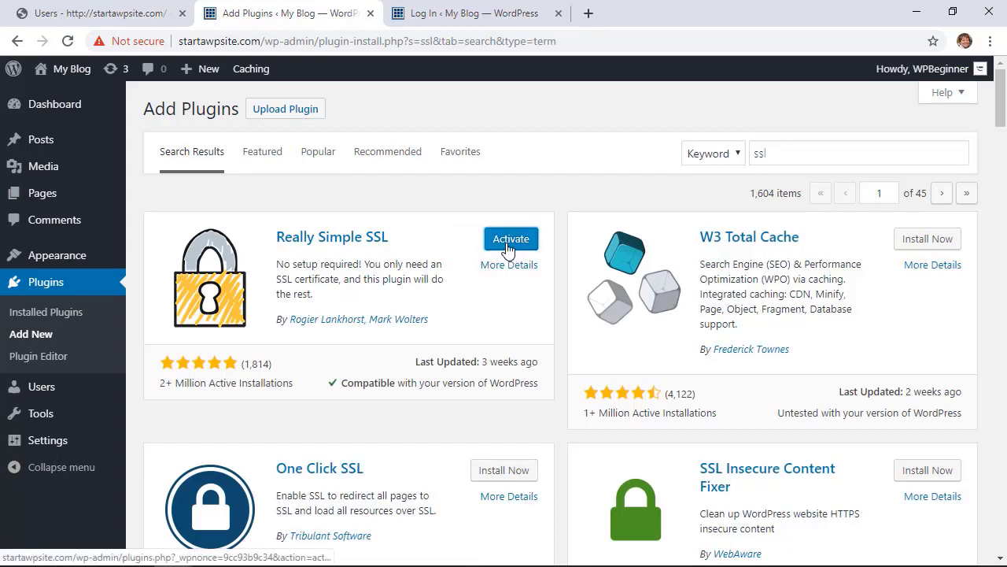
left_click(508, 247)
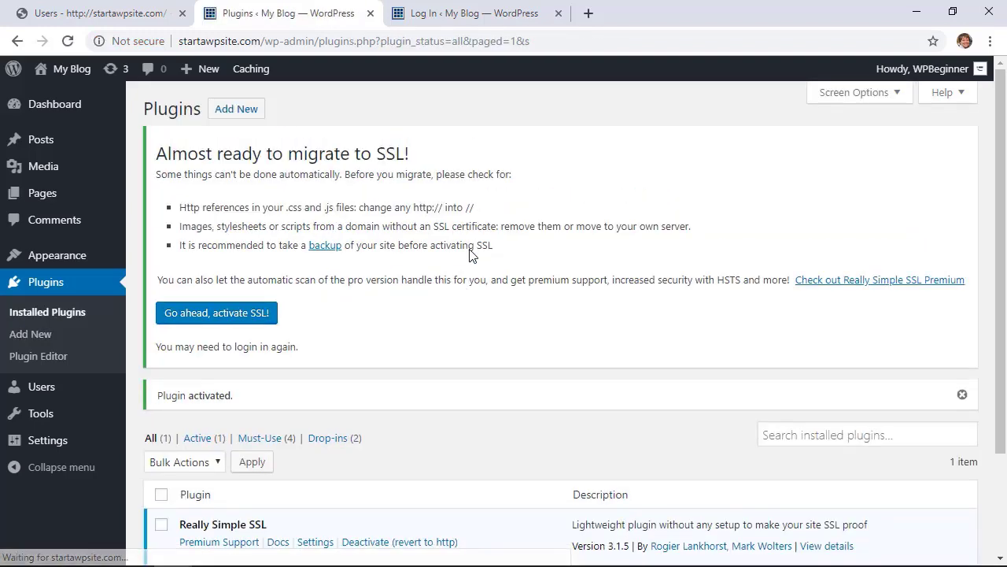
- Open the Really Simple SSL plugin's settings and activate SSL for the site
scroll(238, 250, "down", 2)
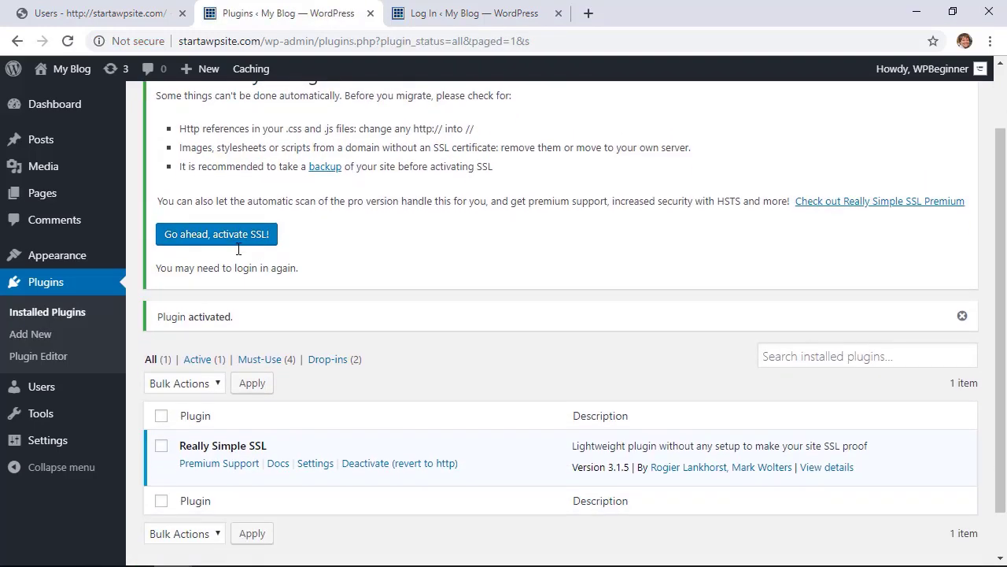
left_click(306, 464)
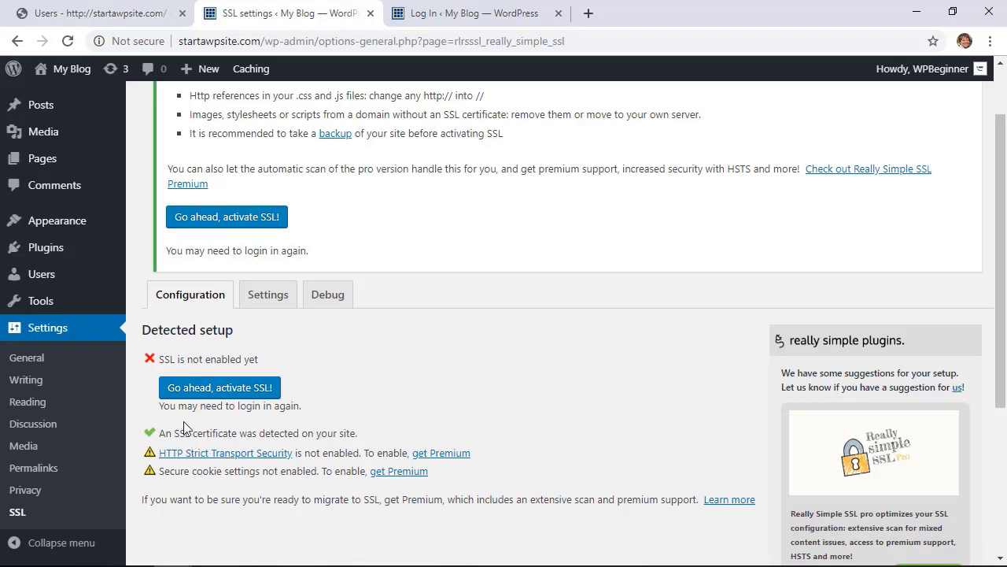
left_click(209, 396)
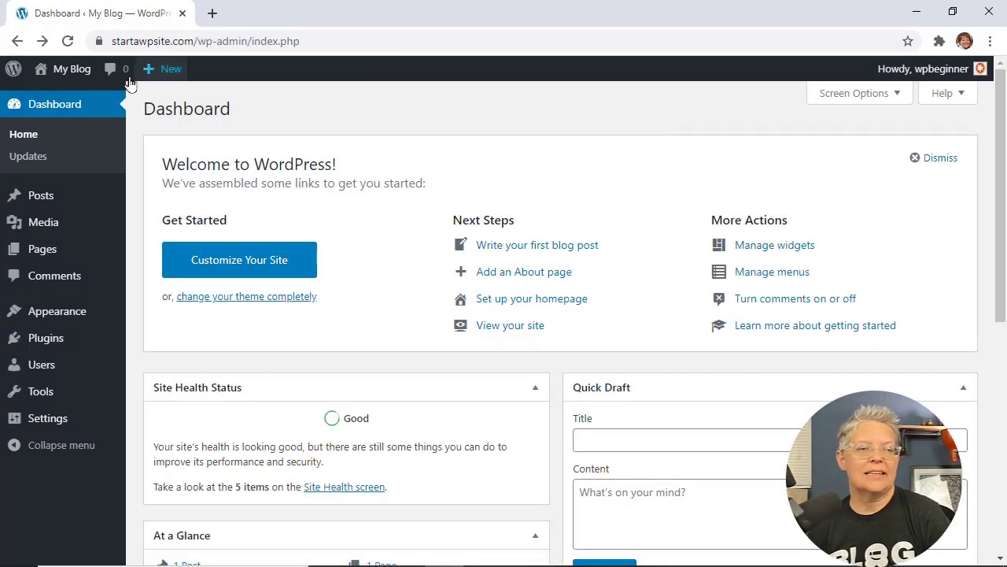
- Open the live site in a separate browser tab, look through its home page, and return to the dashboard
right_click(47, 96)
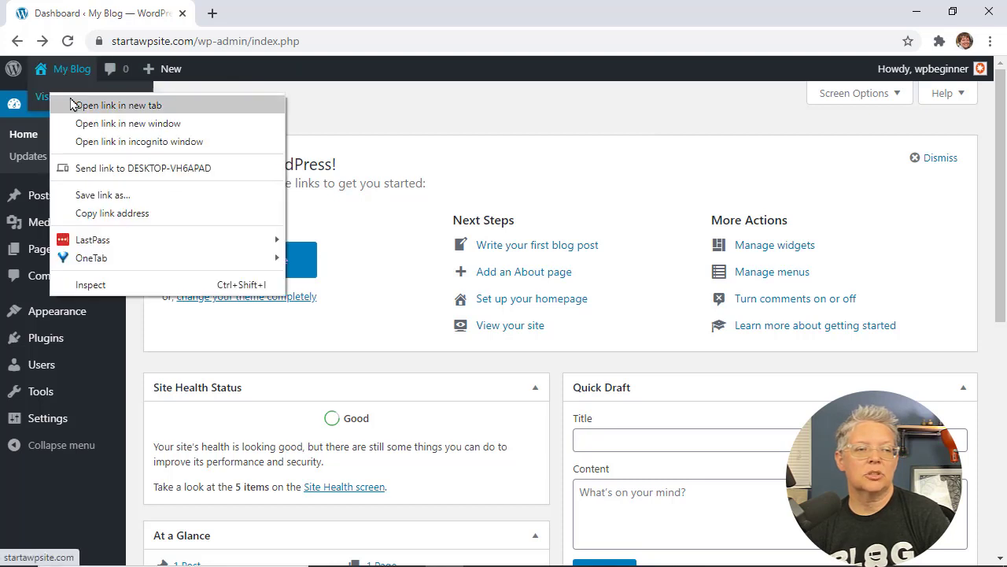
left_click(87, 103)
left_click(240, 16)
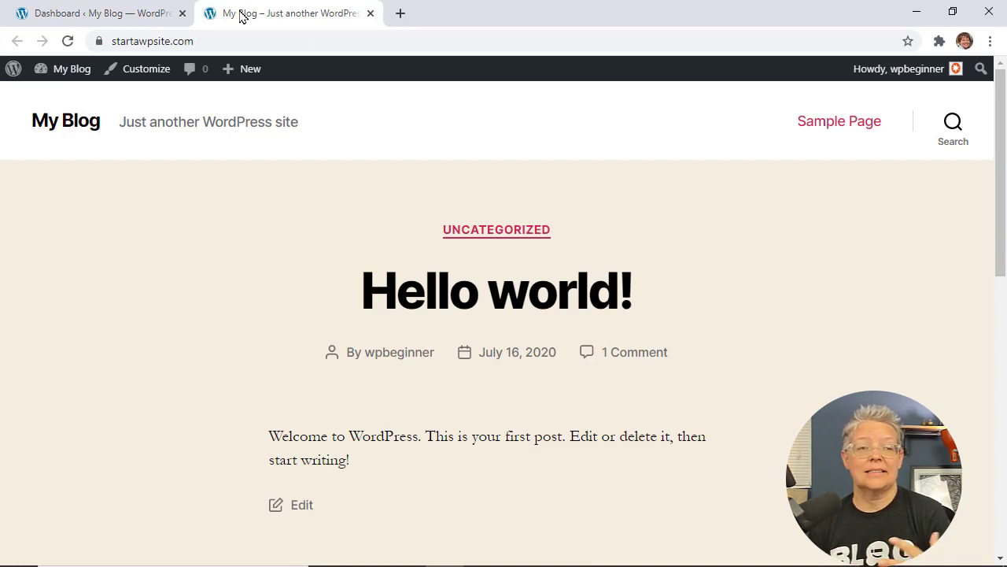
scroll(142, 238, "down", 3)
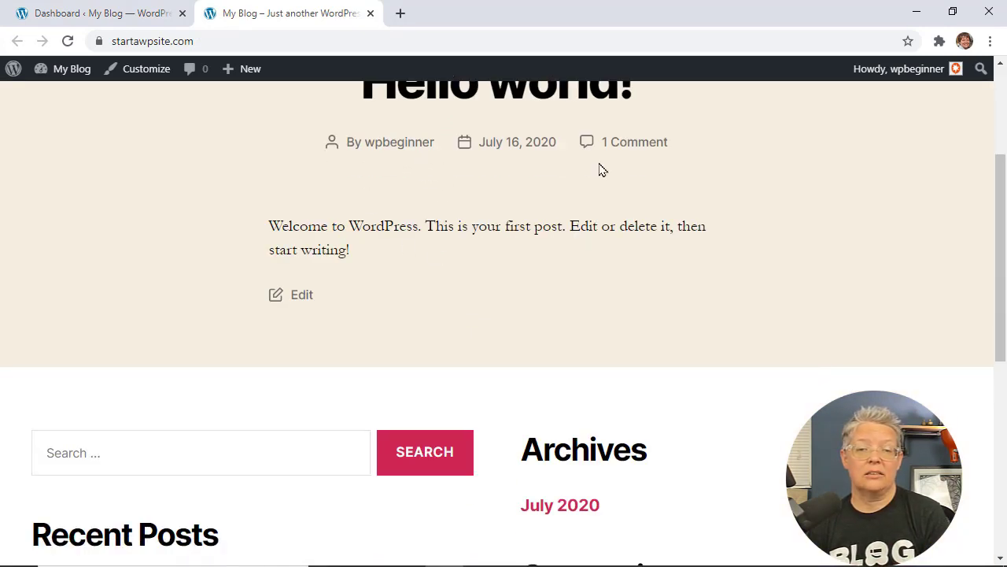
scroll(260, 184, "down", 3)
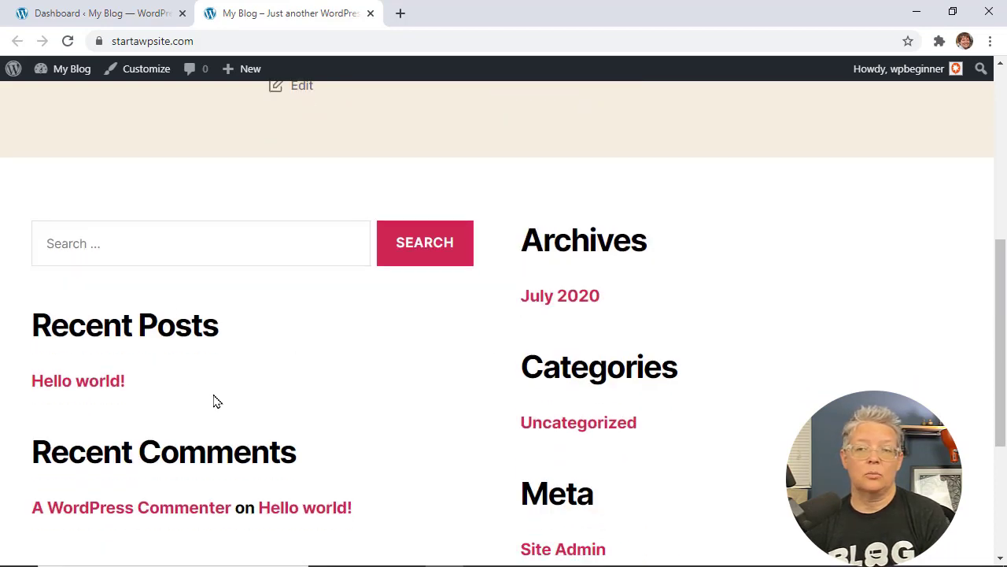
scroll(218, 397, "down", 3)
scroll(218, 397, "up", 10)
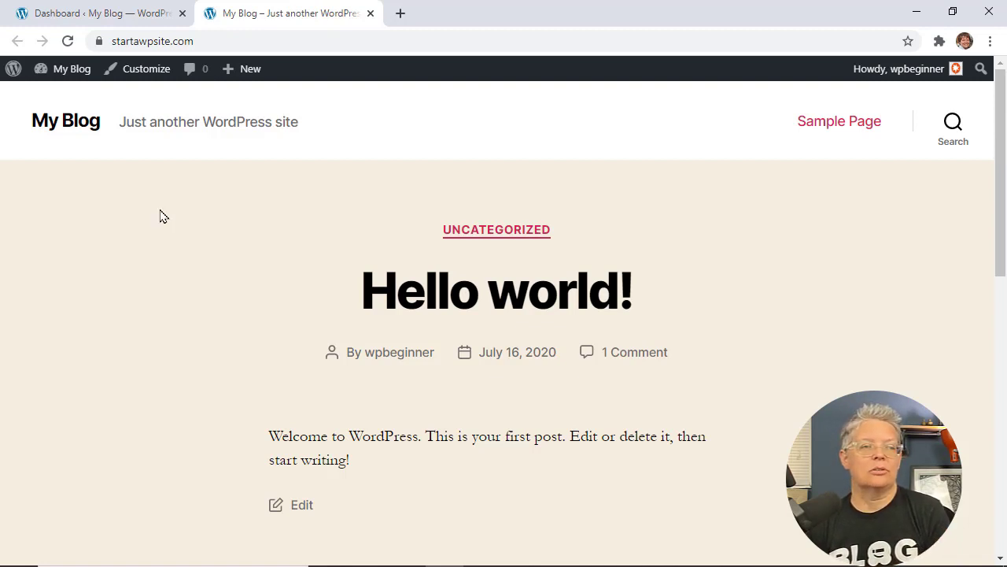
left_click(371, 15)
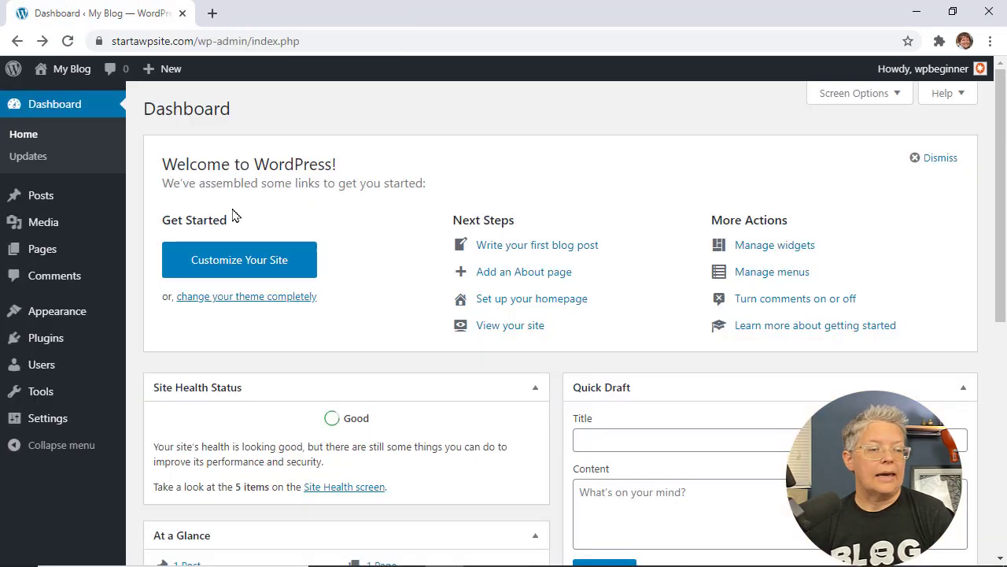
- Go from the installed themes to adding a new one and browse the Popular themes in the directory
mouse_move(43, 317)
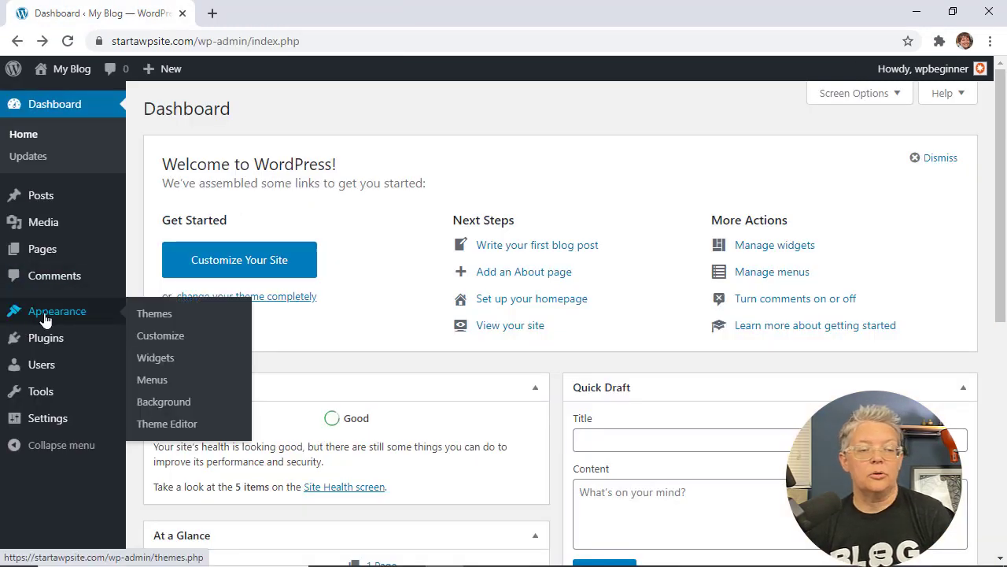
right_click(154, 315)
left_click(145, 315)
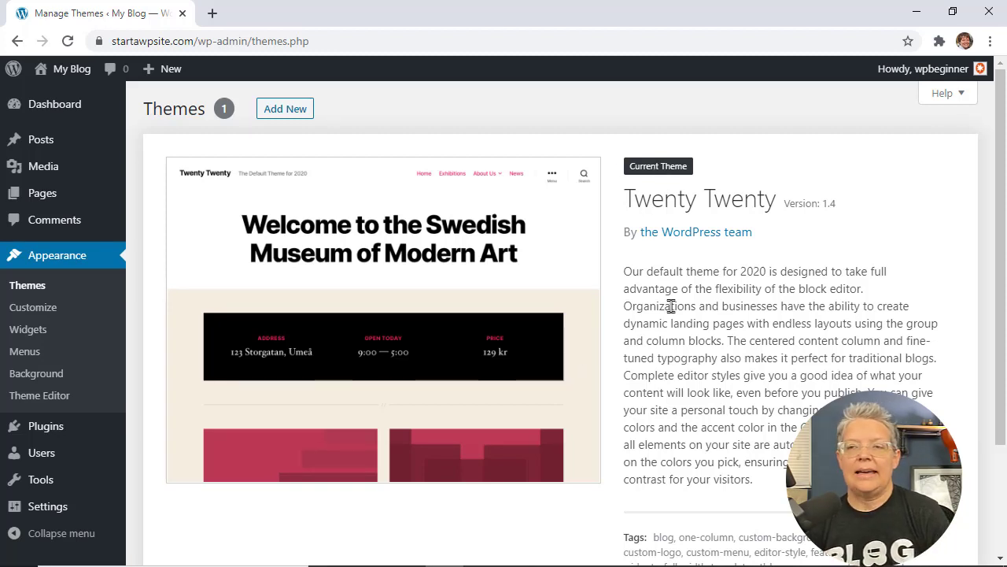
left_click(286, 110)
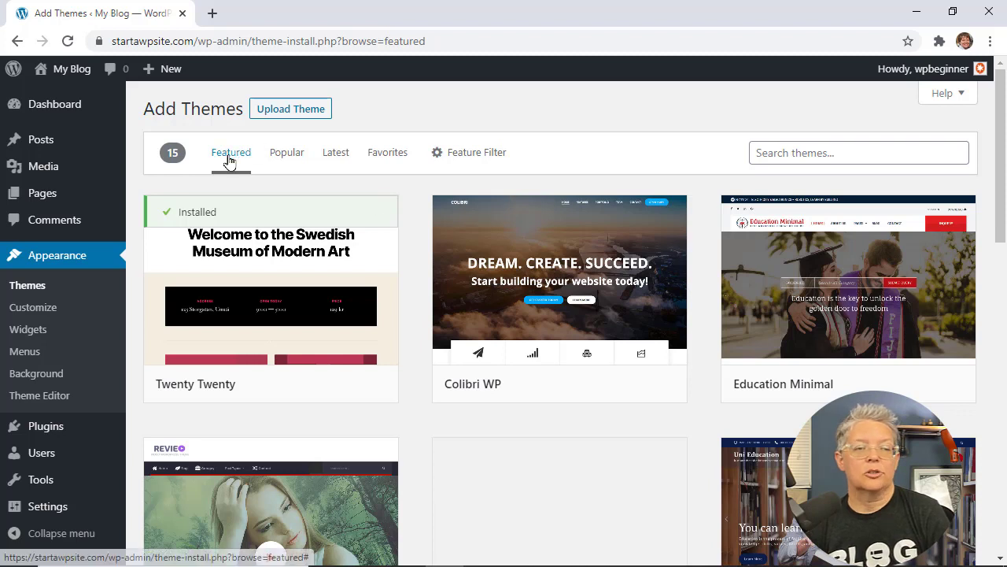
left_click(286, 154)
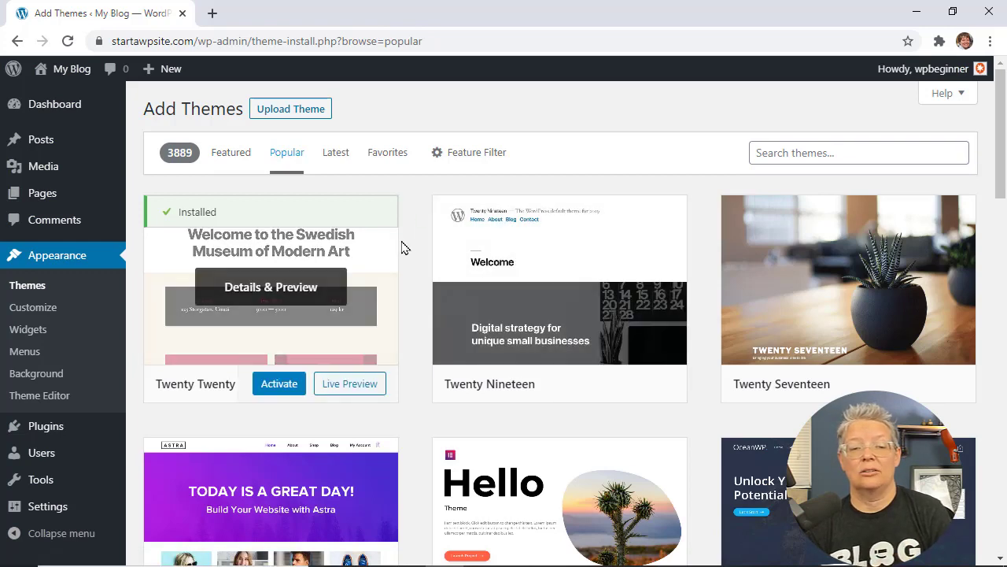
scroll(407, 251, "down", 1)
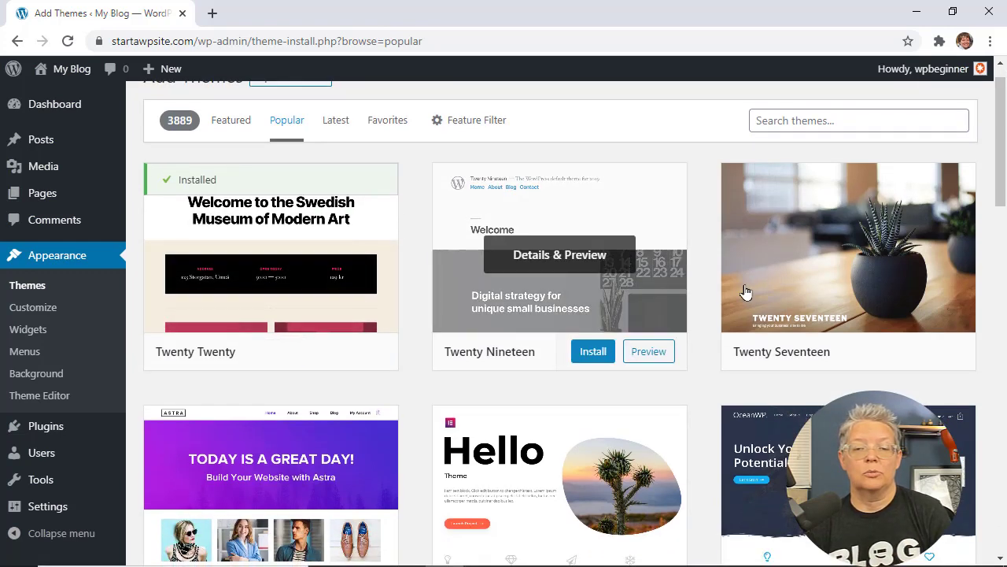
mouse_move(358, 298)
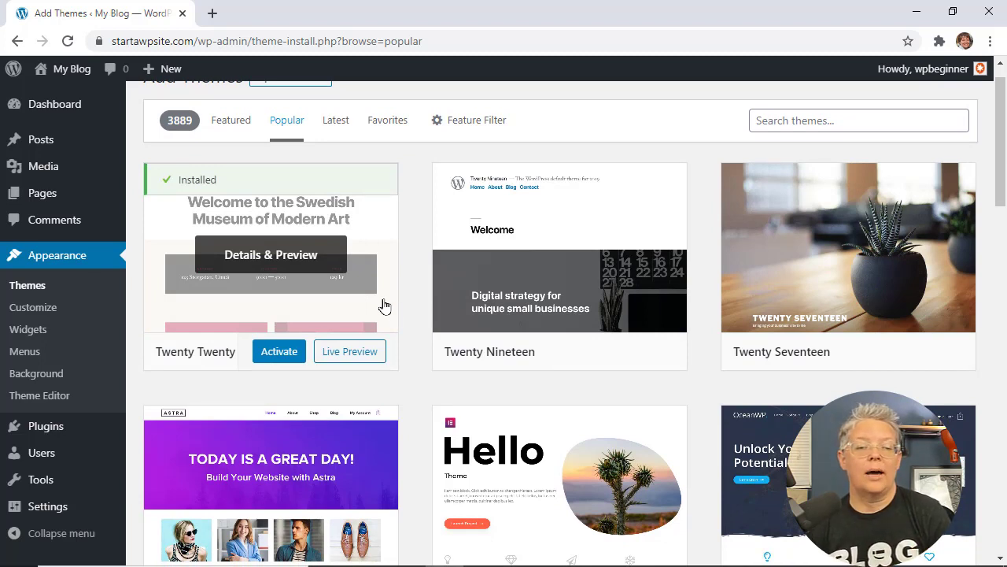
scroll(420, 322, "down", 3)
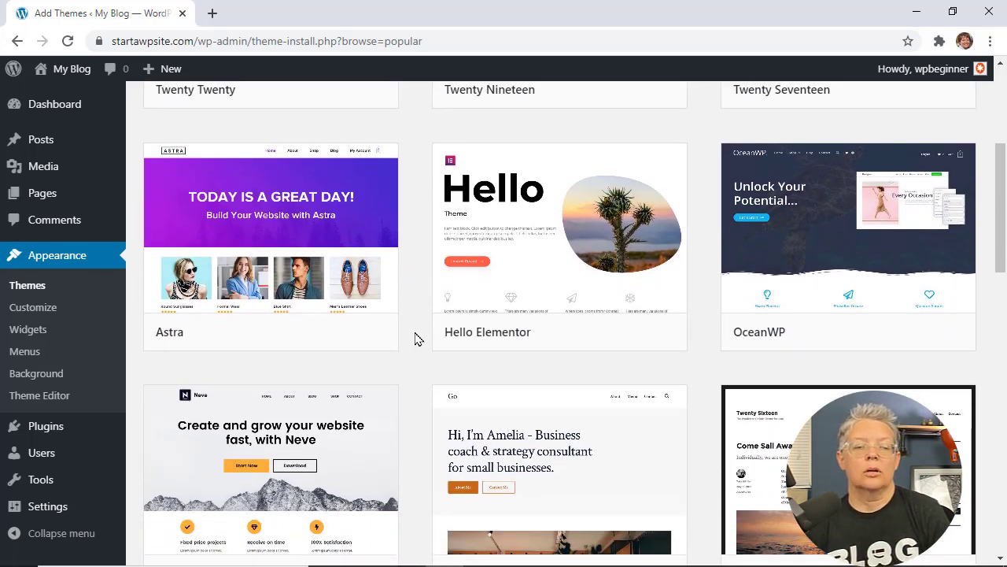
mouse_move(304, 276)
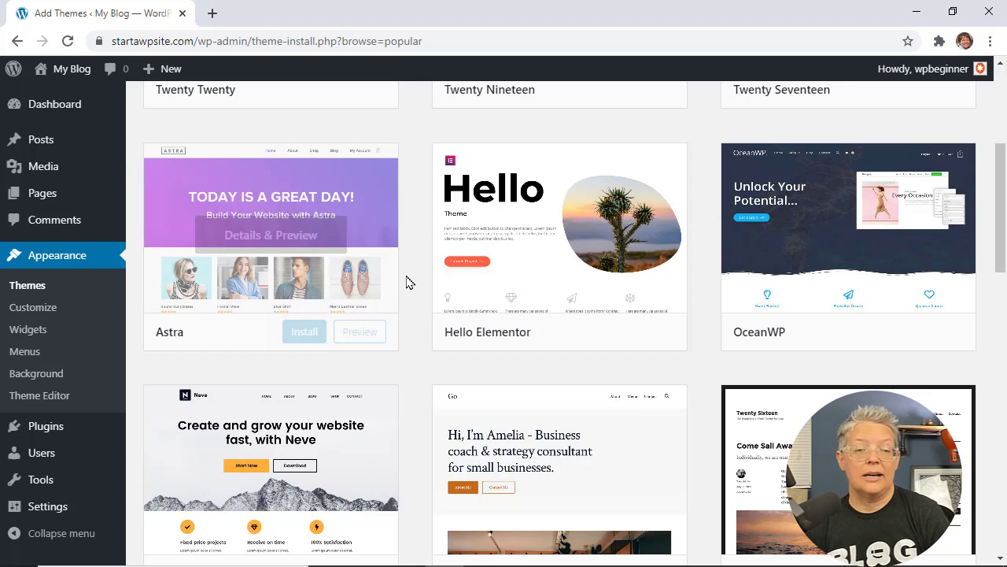
scroll(409, 282, "up", 4)
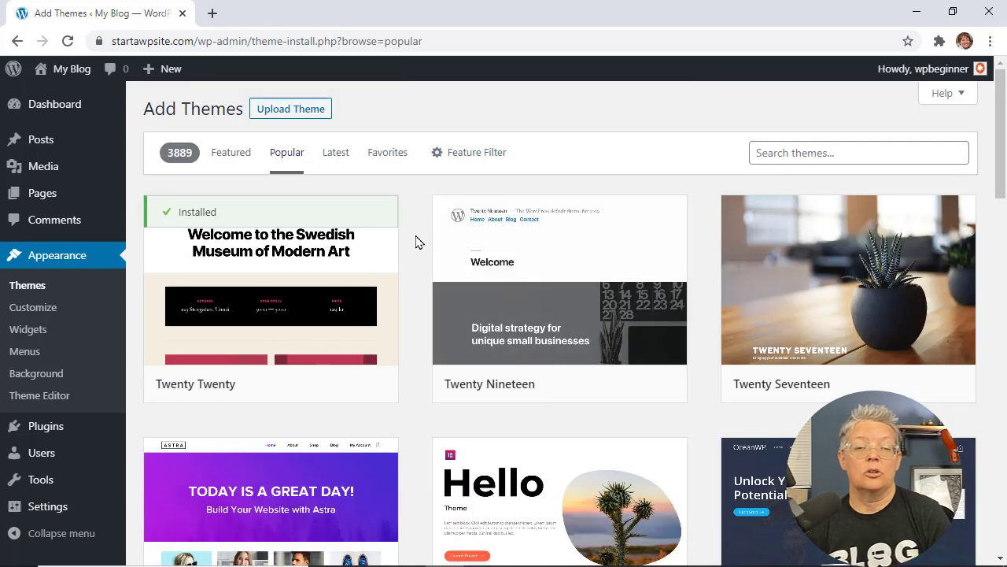
- Install the Astra theme from the popular themes and activate it
scroll(417, 242, "down", 1)
scroll(417, 241, "down", 1)
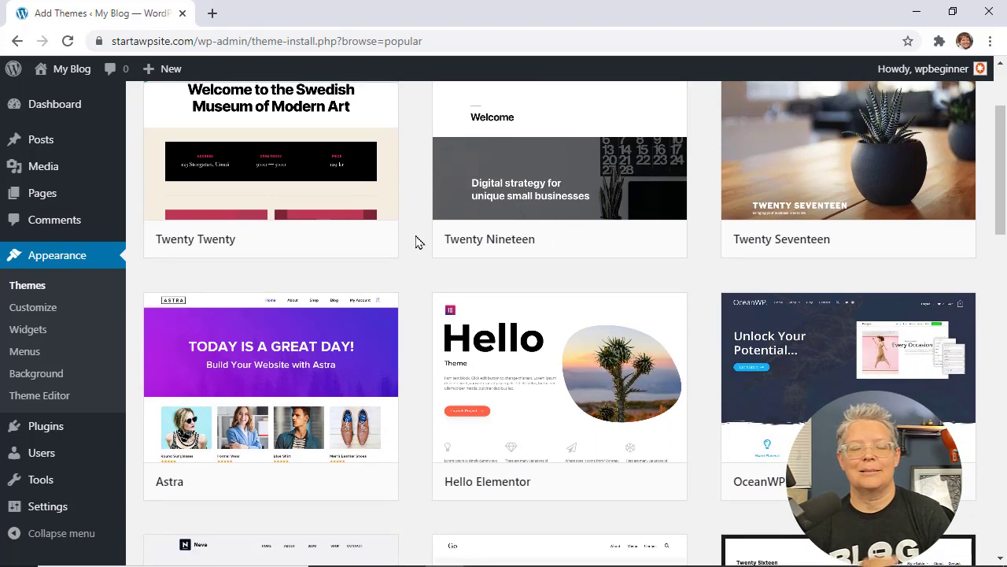
scroll(417, 242, "down", 1)
mouse_move(270, 321)
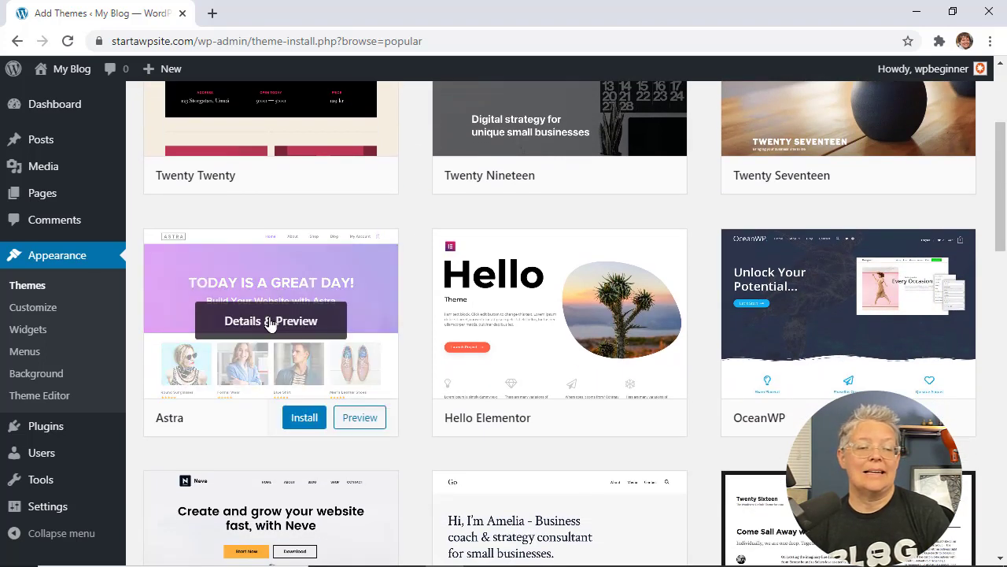
left_click(304, 417)
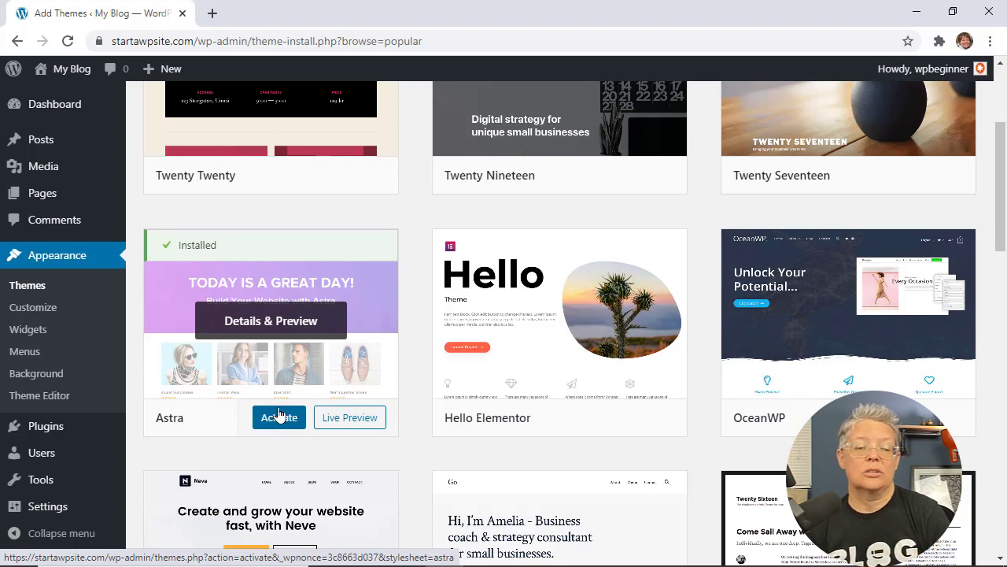
right_click(280, 415)
left_click(279, 415)
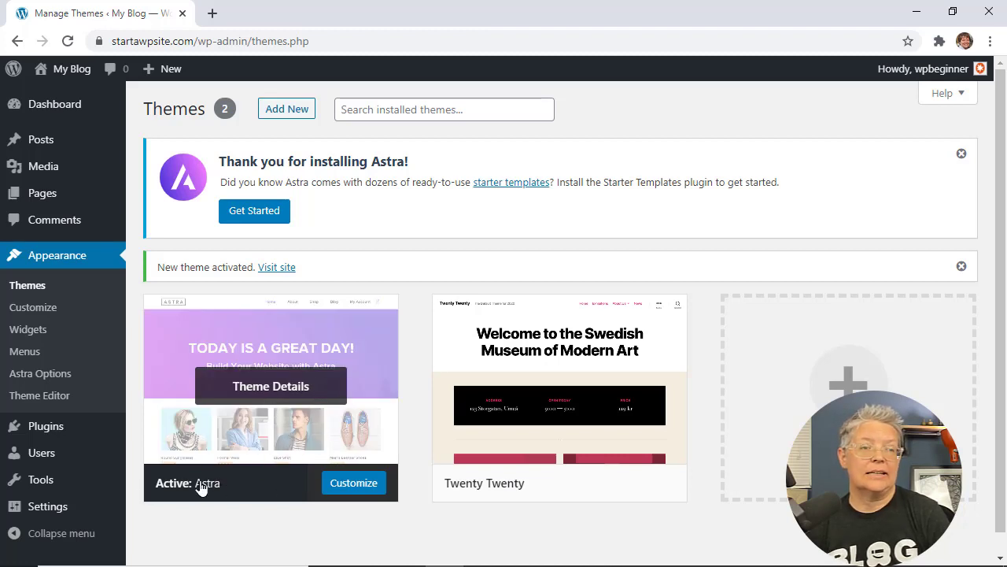
- View the live site's home page with the Astra theme in a separate browser tab, and close it
right_click(62, 76)
left_click(111, 87)
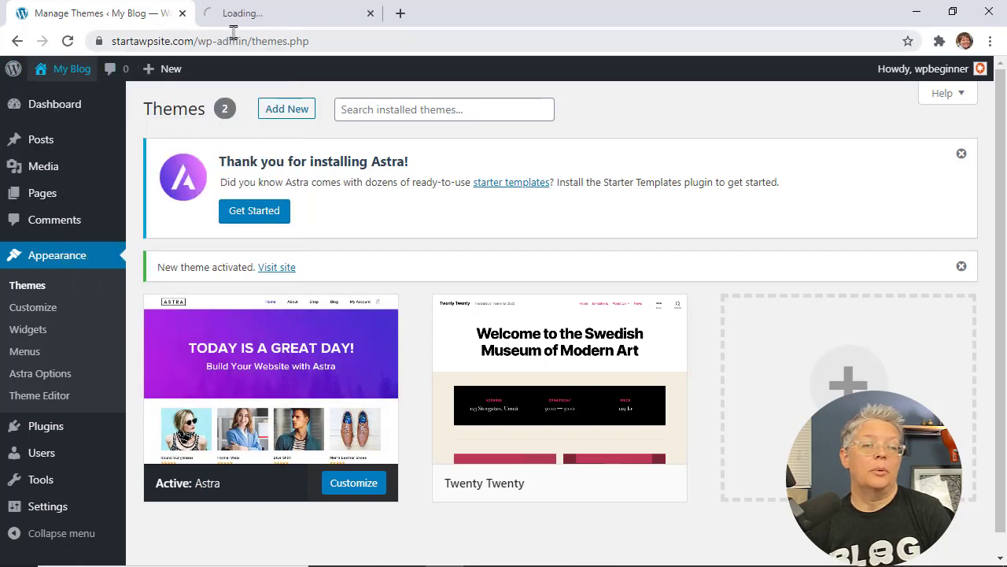
left_click(241, 22)
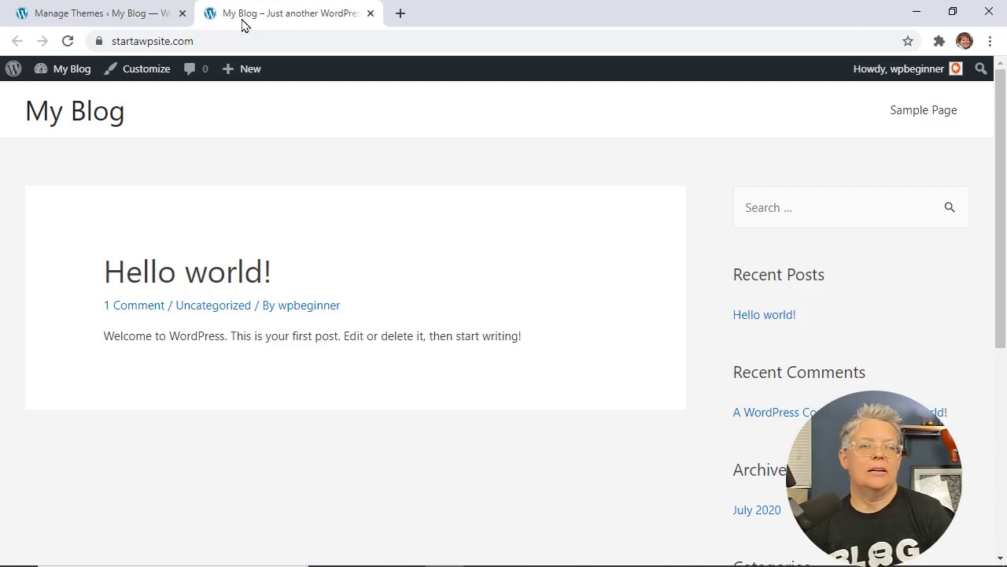
left_click(370, 14)
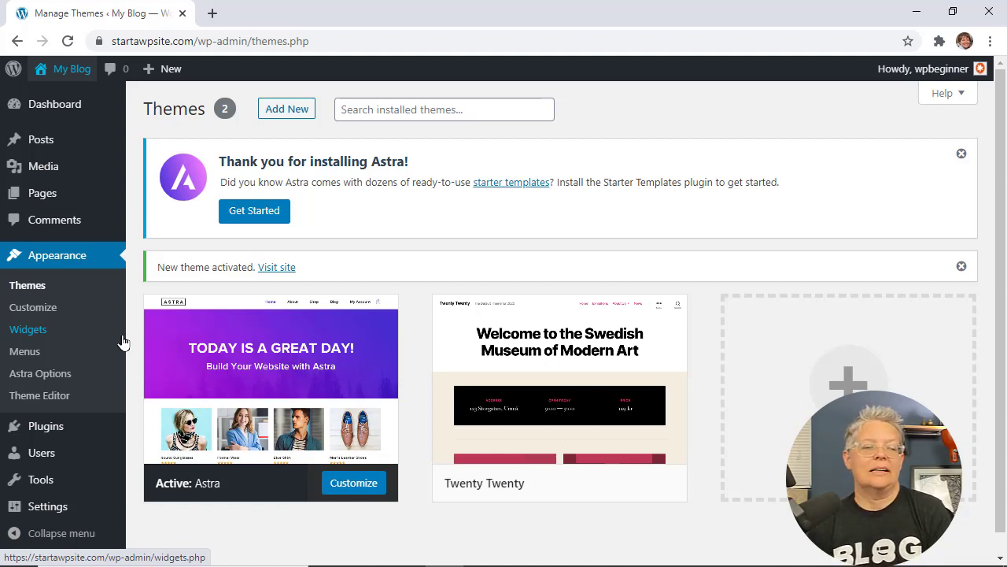
- Search the plugin directory for starter template, then install and activate Brainstorm Force's Starter Templates plugin
mouse_move(85, 434)
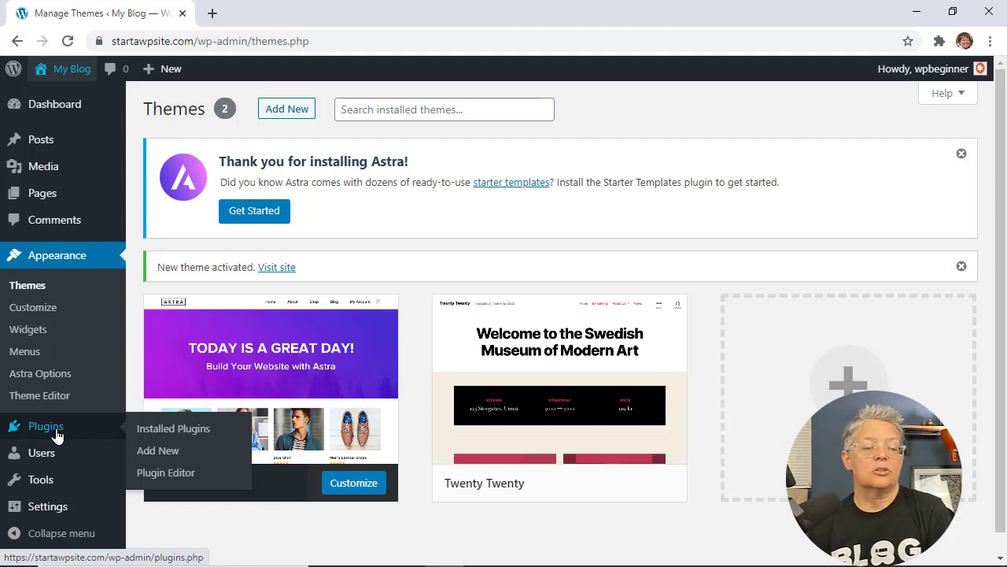
left_click(158, 451)
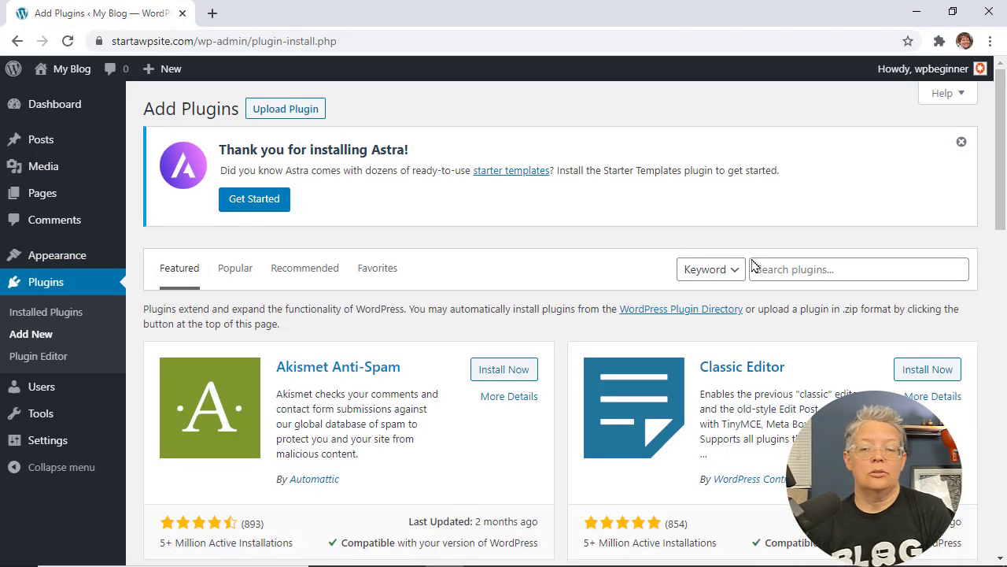
left_click(768, 262)
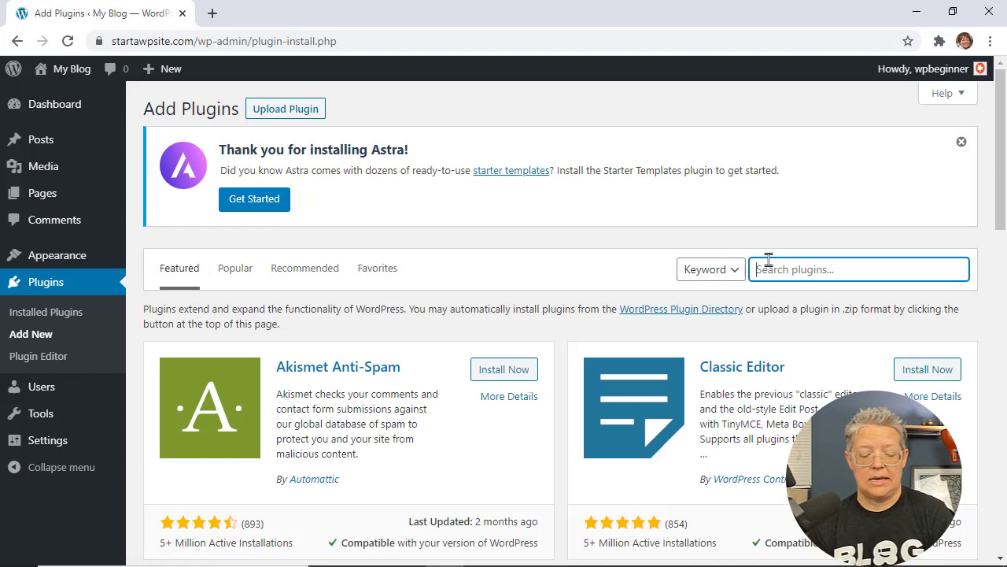
type("starter")
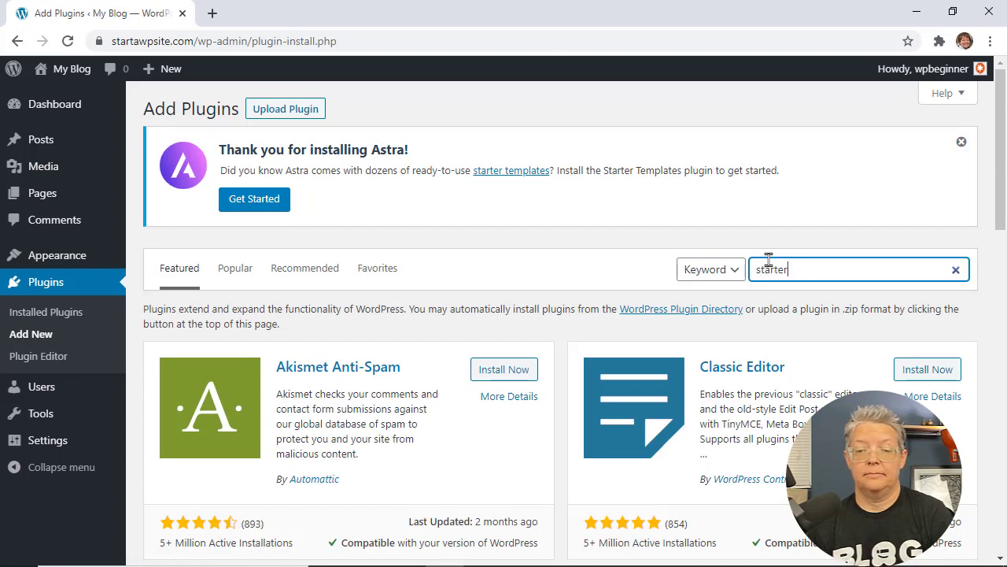
type(" template")
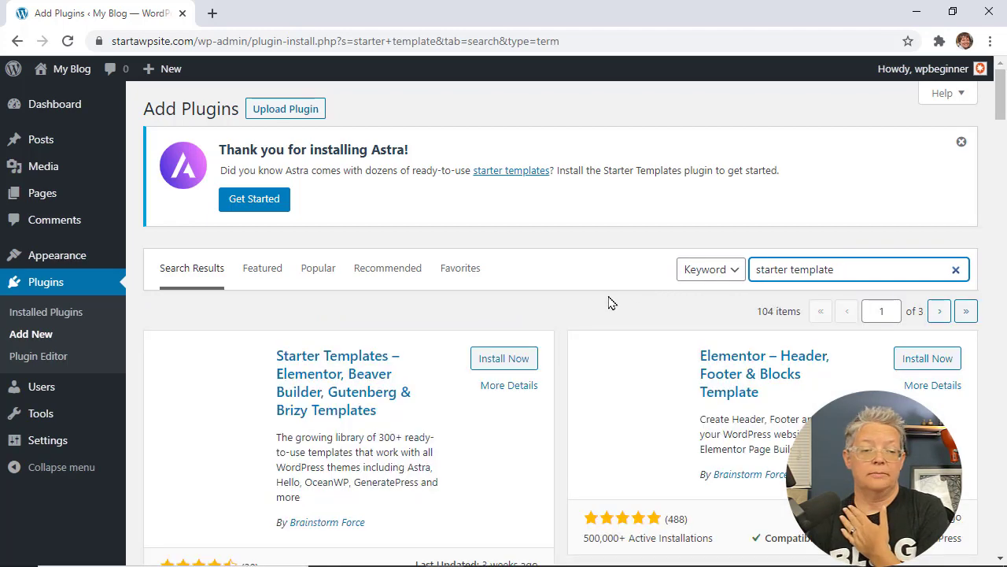
scroll(606, 299, "down", 5)
scroll(587, 296, "up", 5)
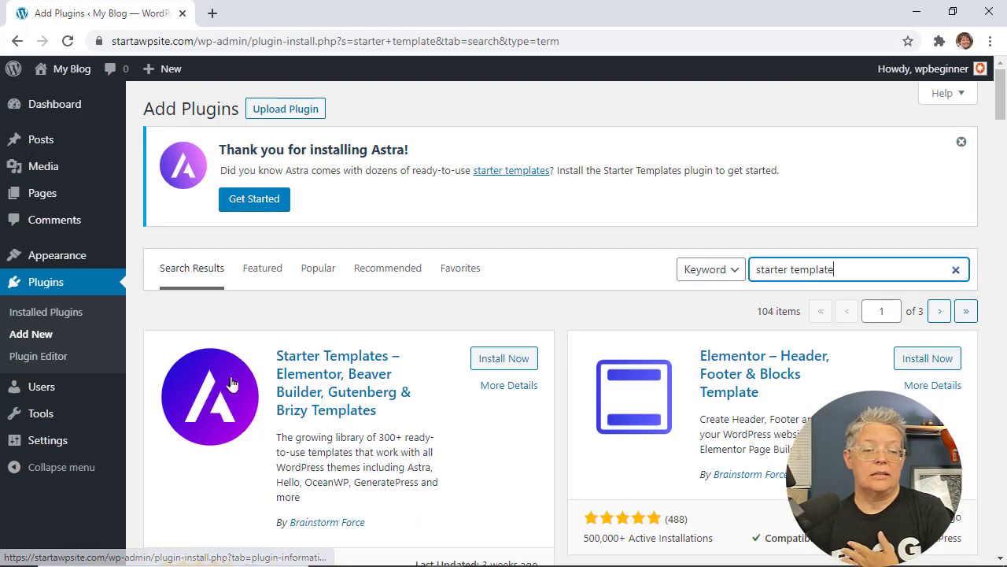
left_click(502, 364)
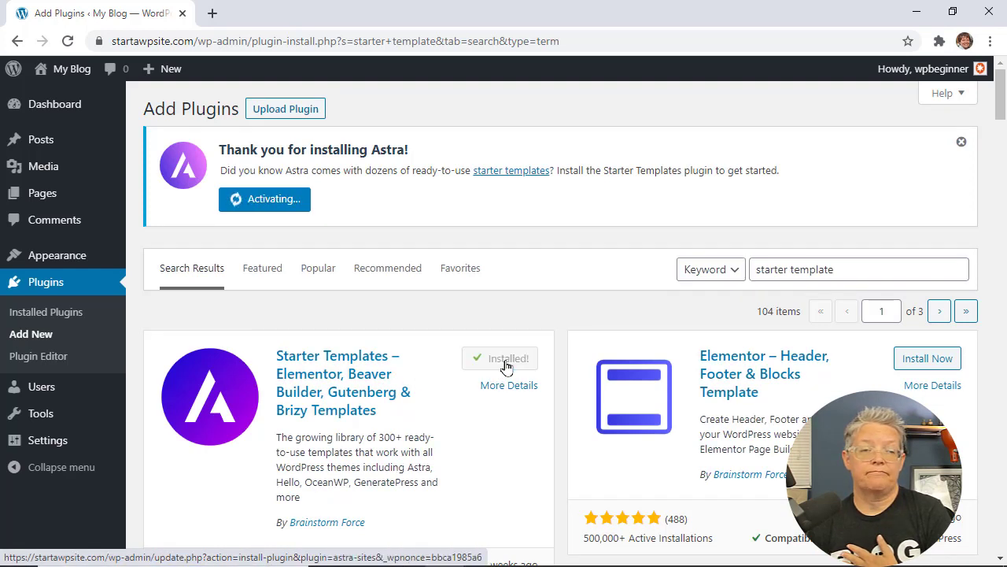
left_click(507, 359)
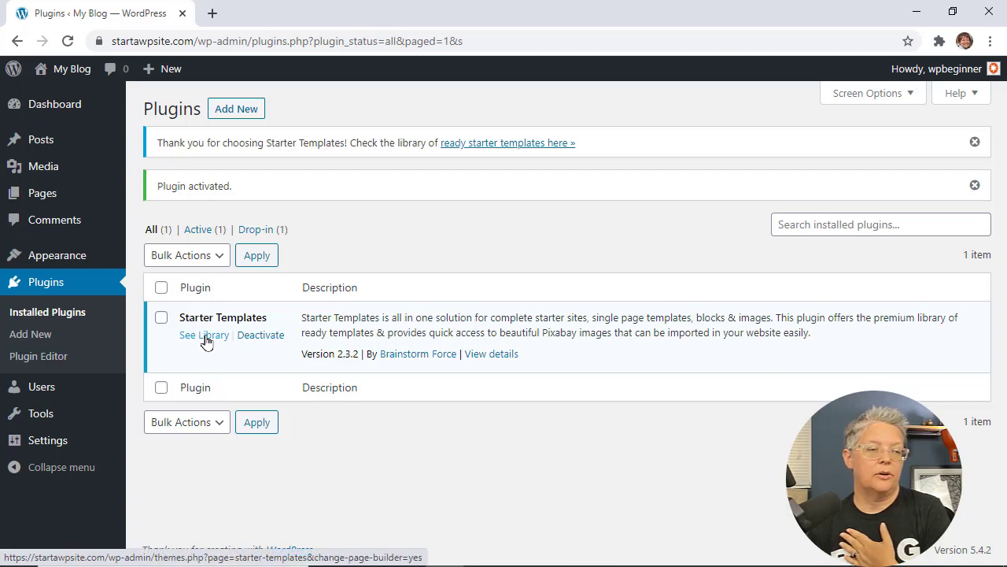
- Open the Starter Templates library and select Elementor as the page builder
mouse_move(56, 256)
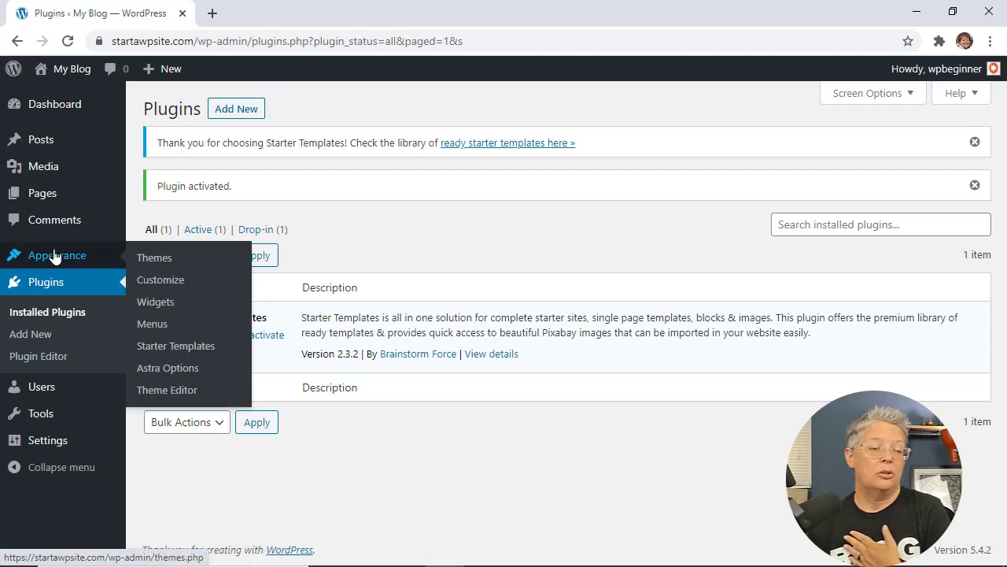
left_click(181, 346)
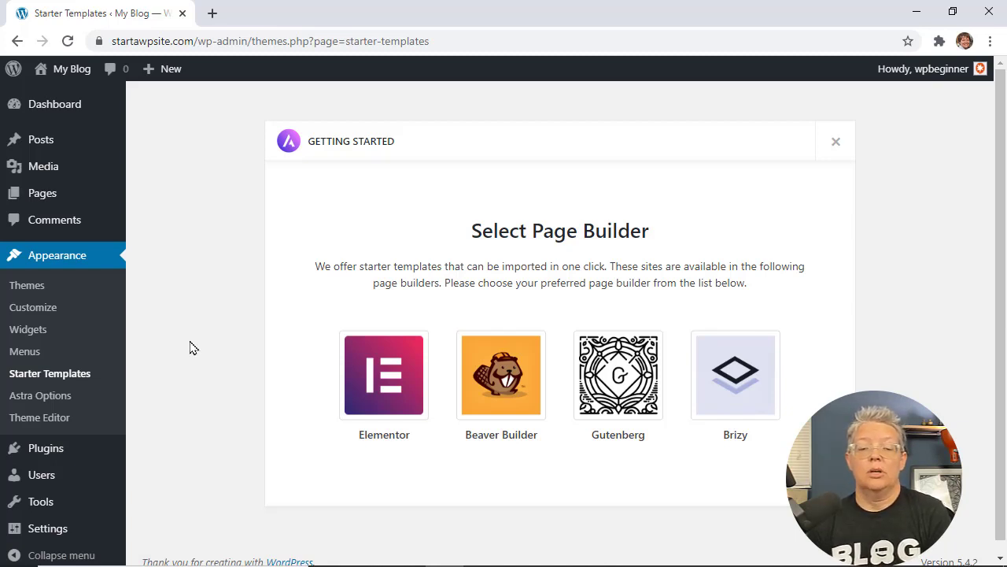
left_click(370, 384)
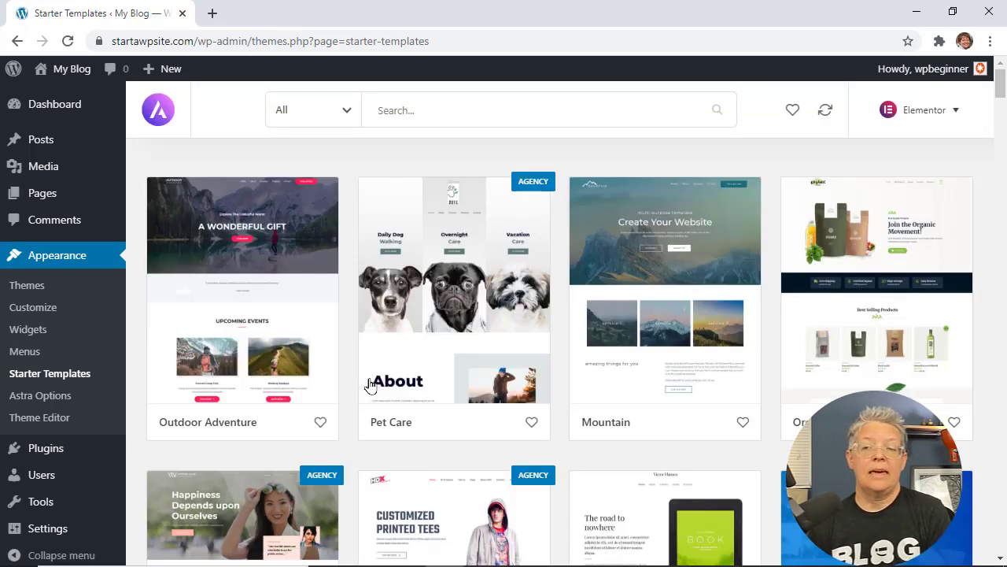
- Keep Elementor as the page builder and filter the starter templates to show only free ones
left_click(959, 112)
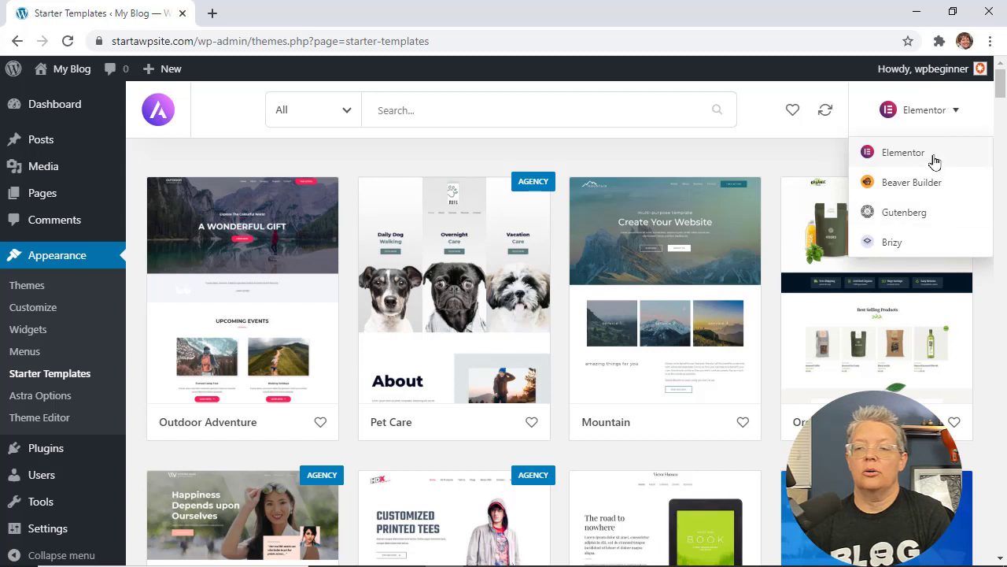
left_click(802, 152)
left_click(345, 122)
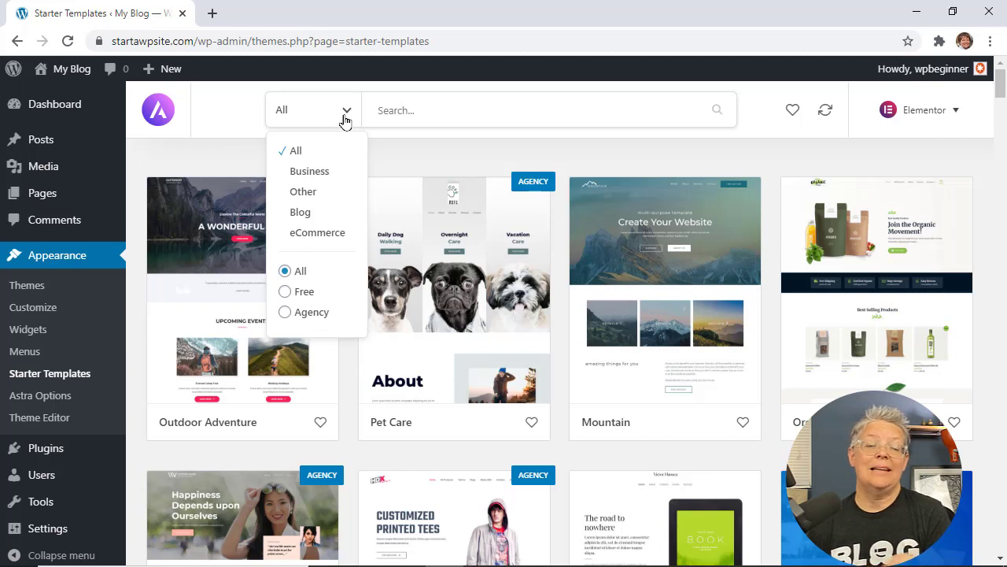
left_click(285, 292)
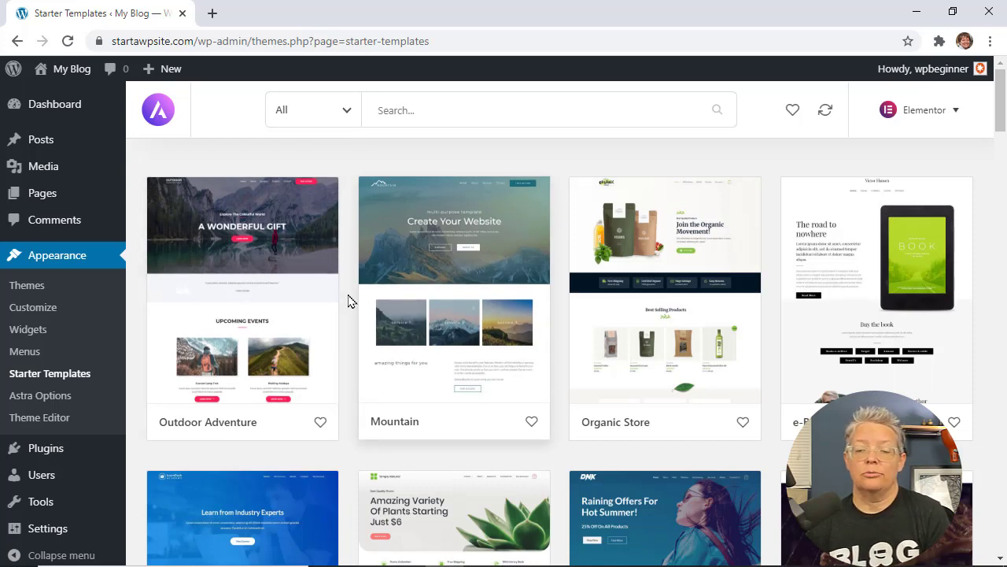
- Browse the free Elementor starter templates to compare the available site designs
scroll(350, 301, "down", 3)
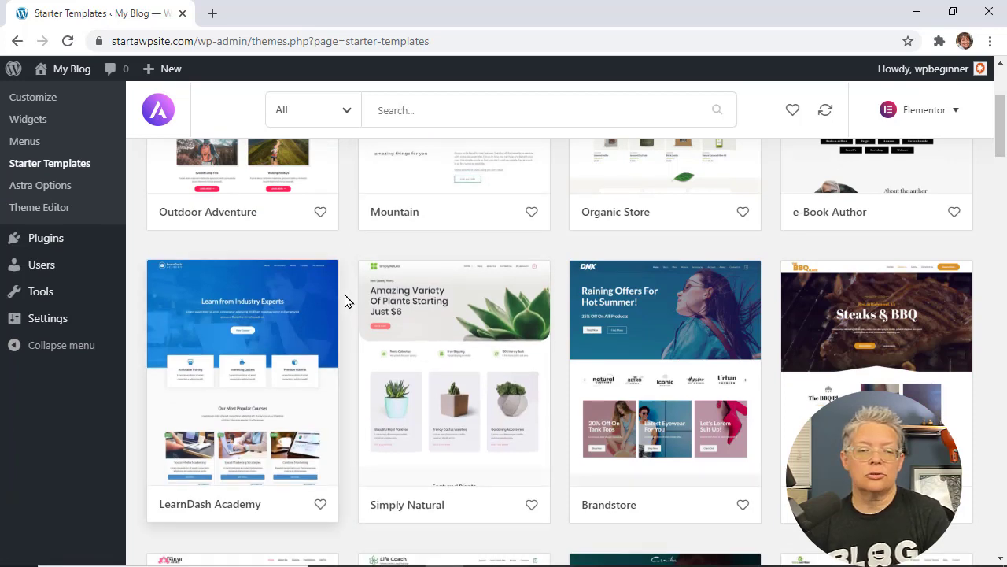
scroll(348, 301, "down", 3)
scroll(347, 301, "down", 3)
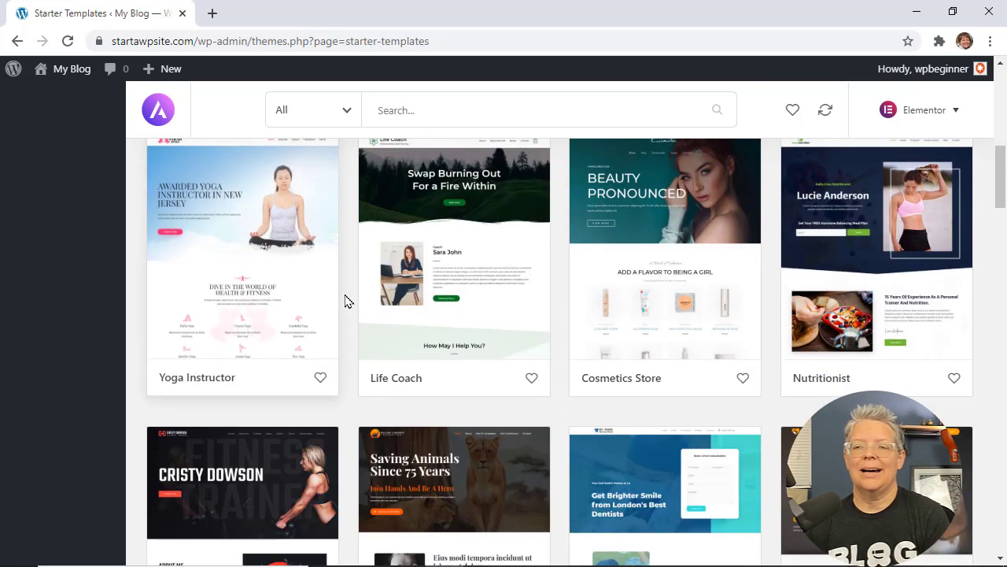
scroll(347, 301, "down", 3)
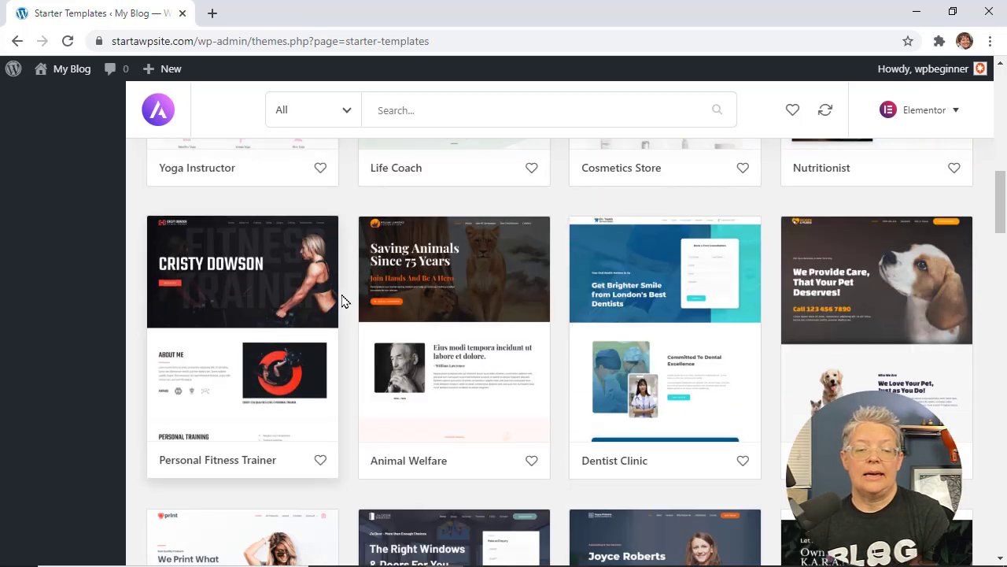
scroll(342, 301, "down", 3)
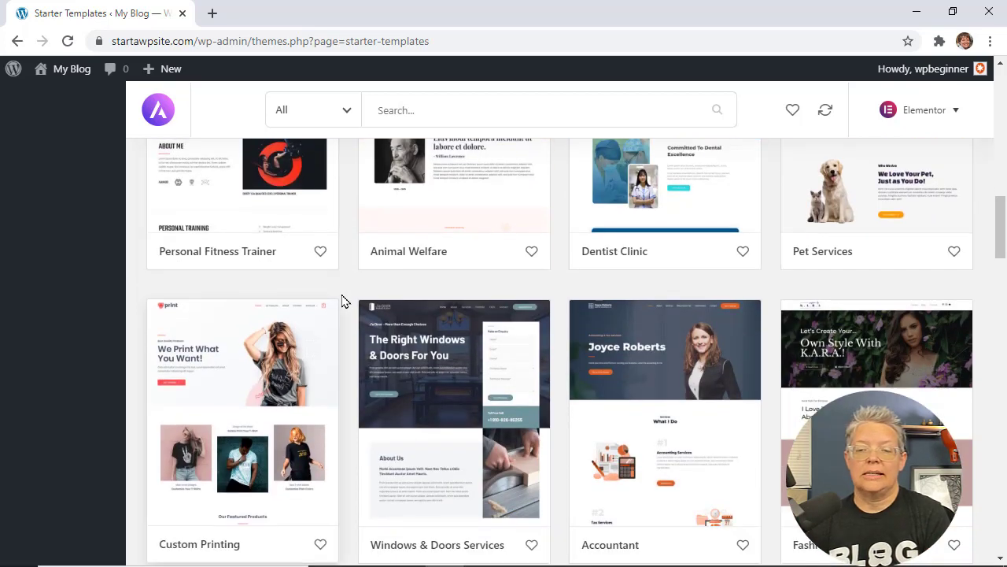
scroll(342, 301, "down", 3)
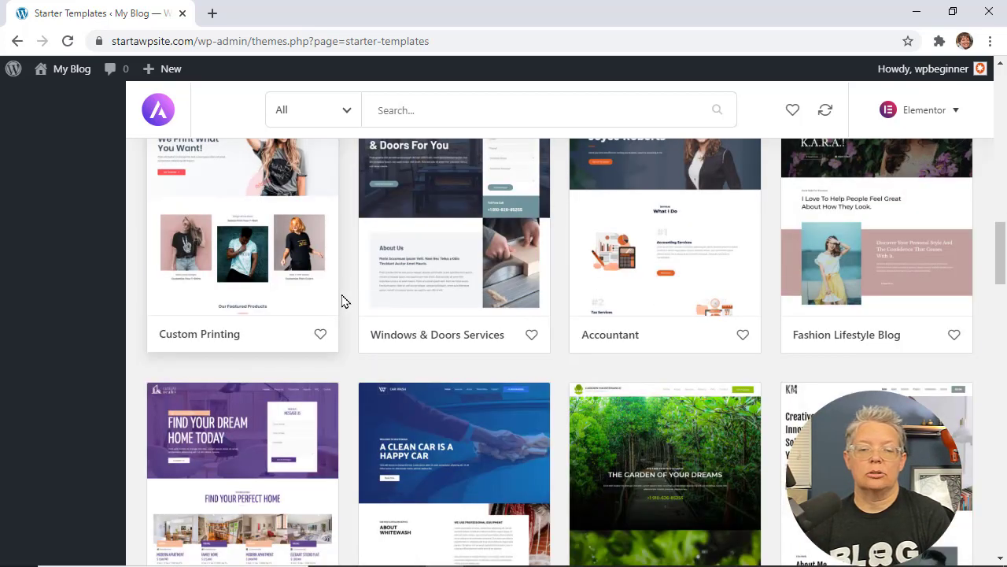
scroll(342, 302, "down", 6)
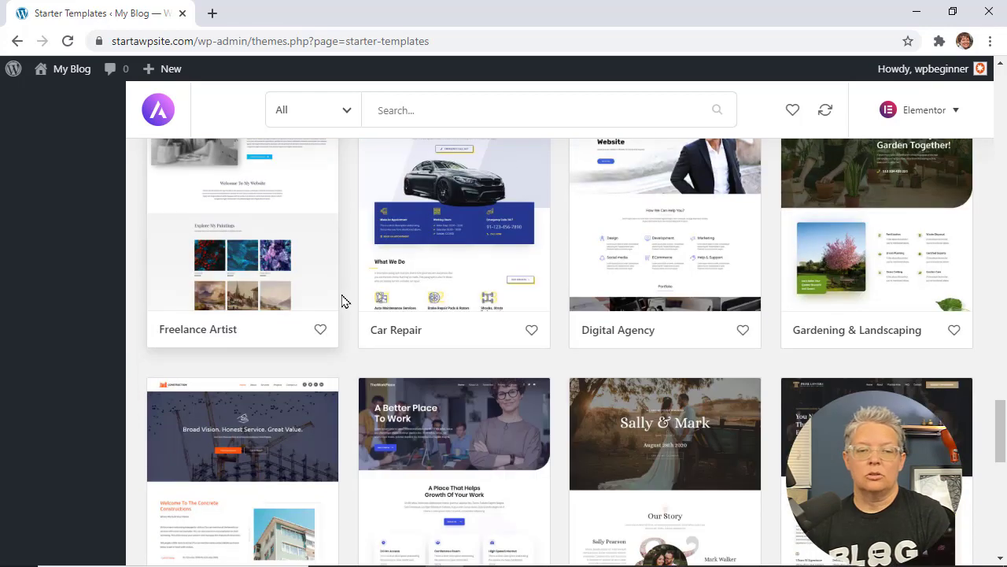
scroll(342, 301, "up", 20)
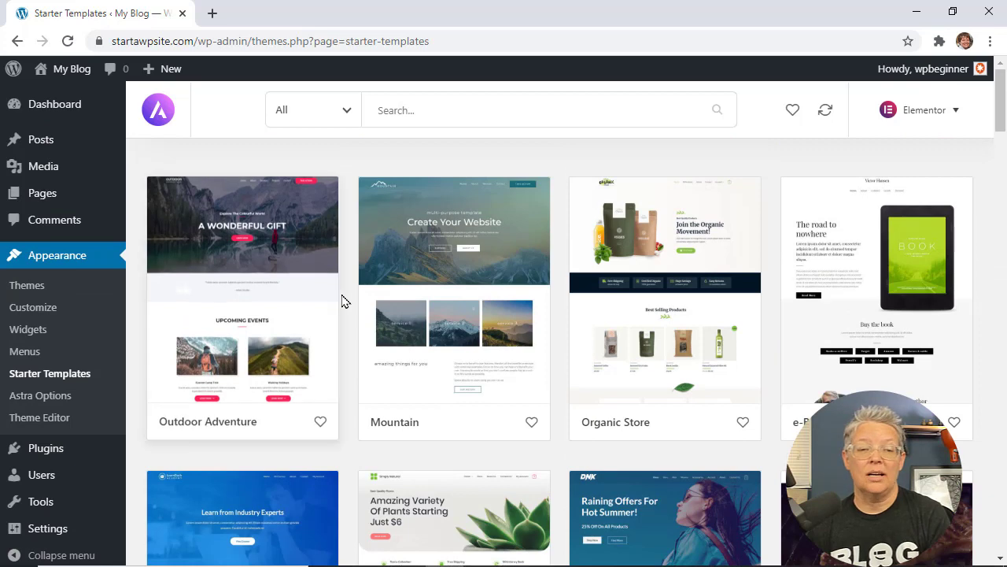
- Open the Outdoor Adventure template and review its home page preview
left_click(305, 311)
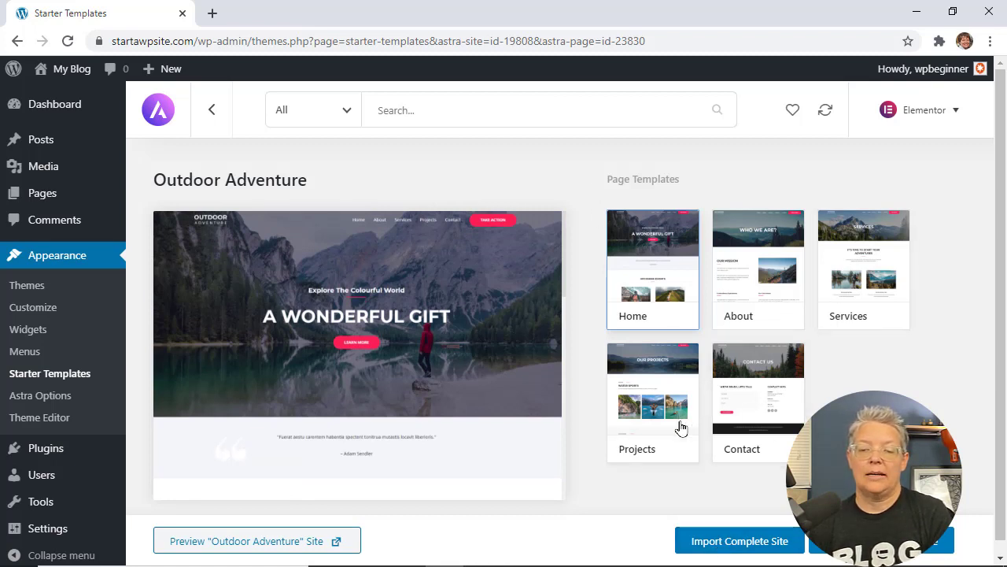
scroll(453, 385, "down", 5)
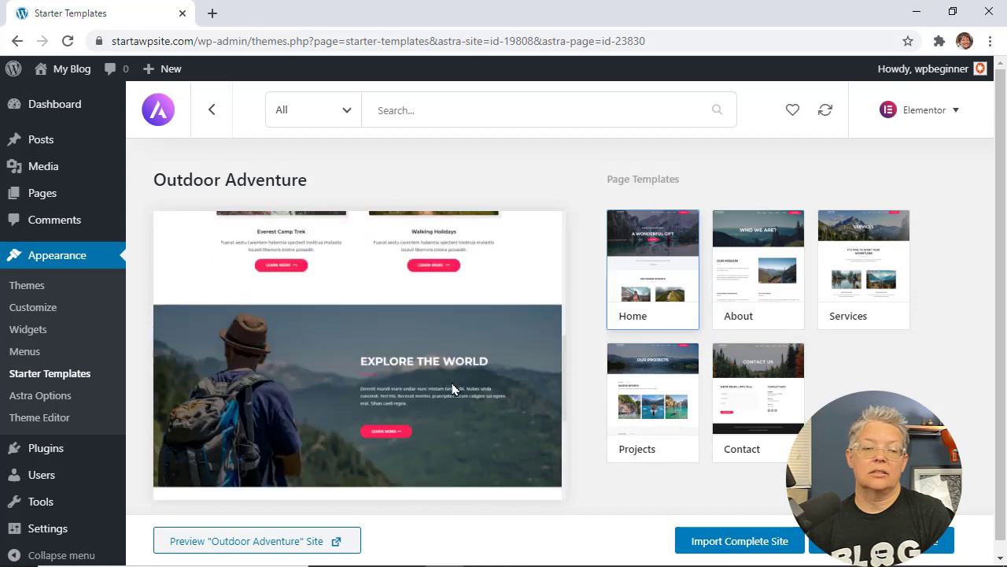
scroll(453, 387, "down", 3)
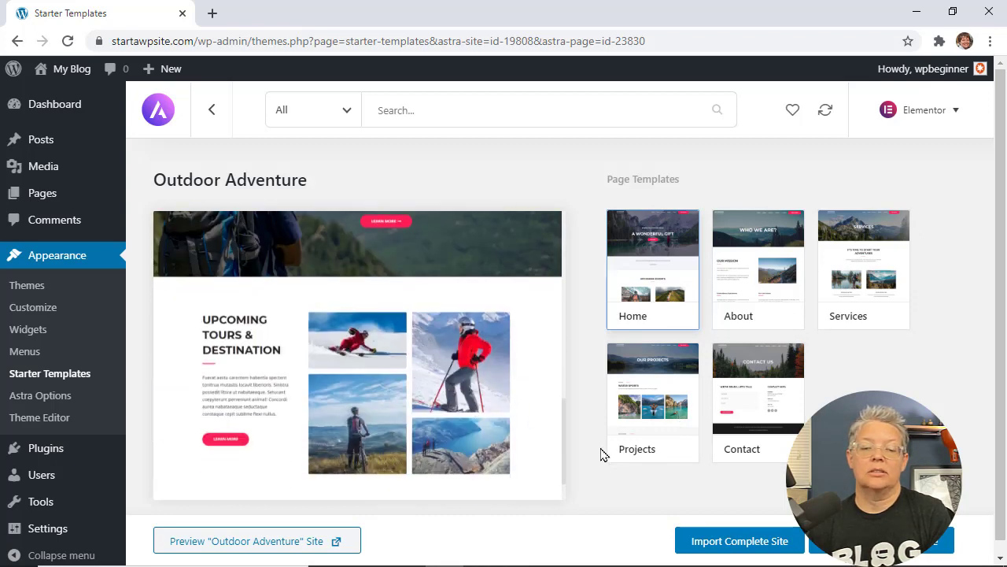
- Import the complete Outdoor Adventure site with its customizer settings, widgets, required plugins and content
left_click(755, 541)
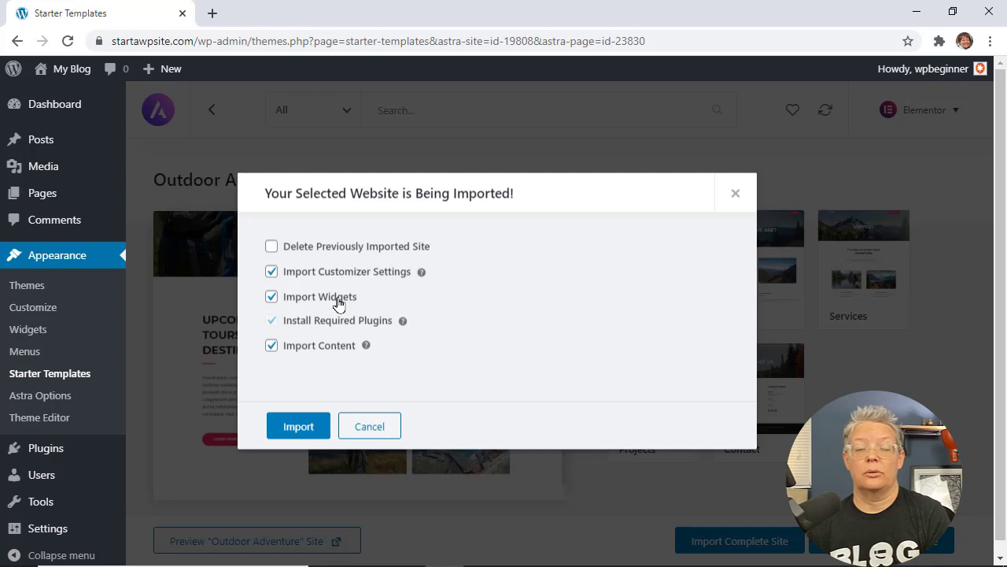
left_click(401, 323)
scroll(417, 334, "down", 1)
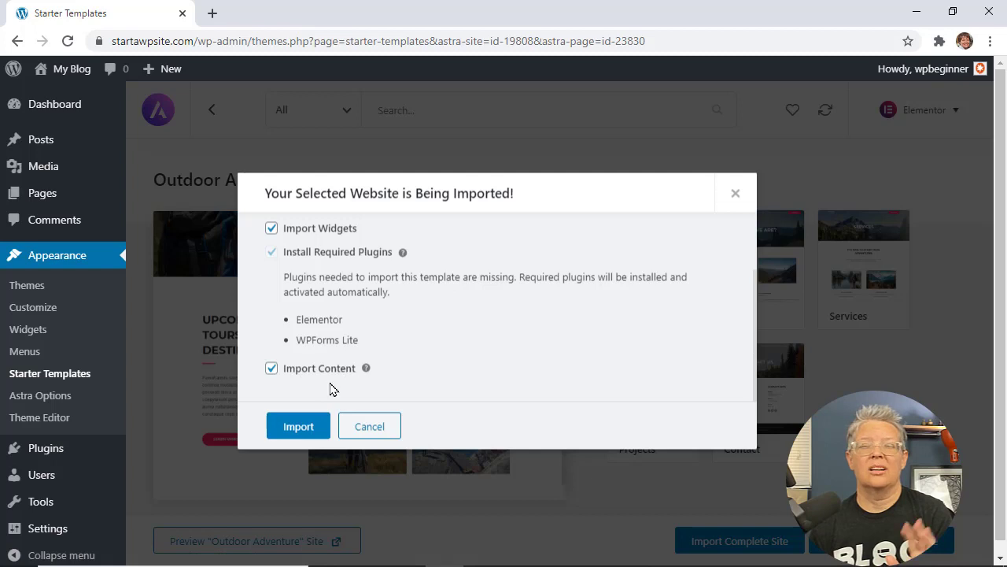
left_click(297, 425)
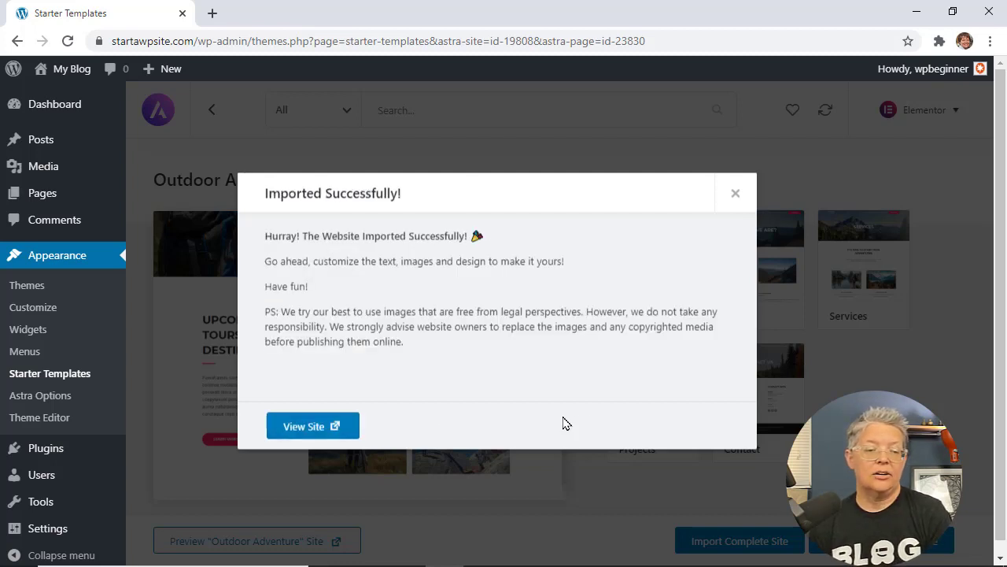
- View the imported site in its own browser tab and examine the home page from header to footer
left_click(299, 426)
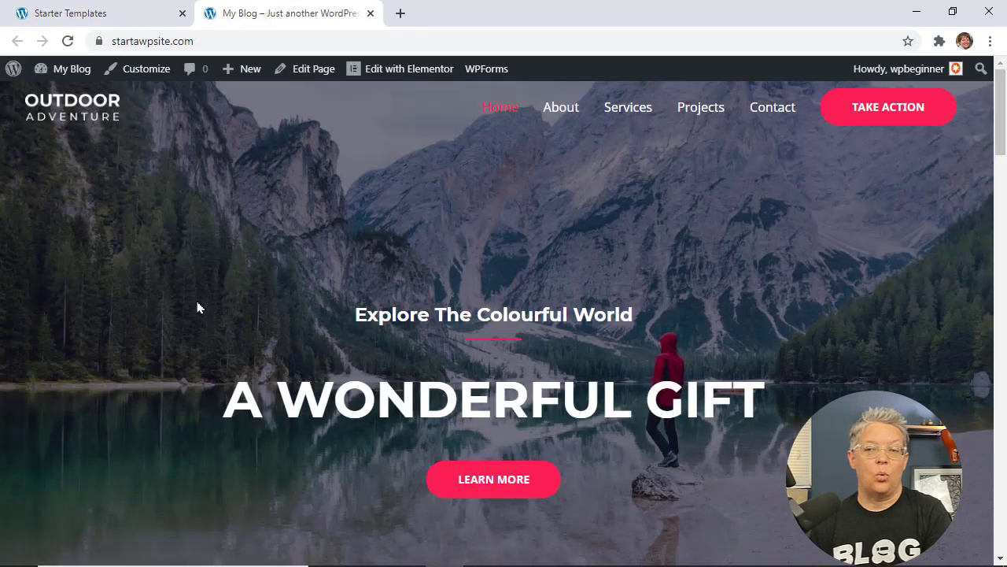
scroll(197, 307, "down", 8)
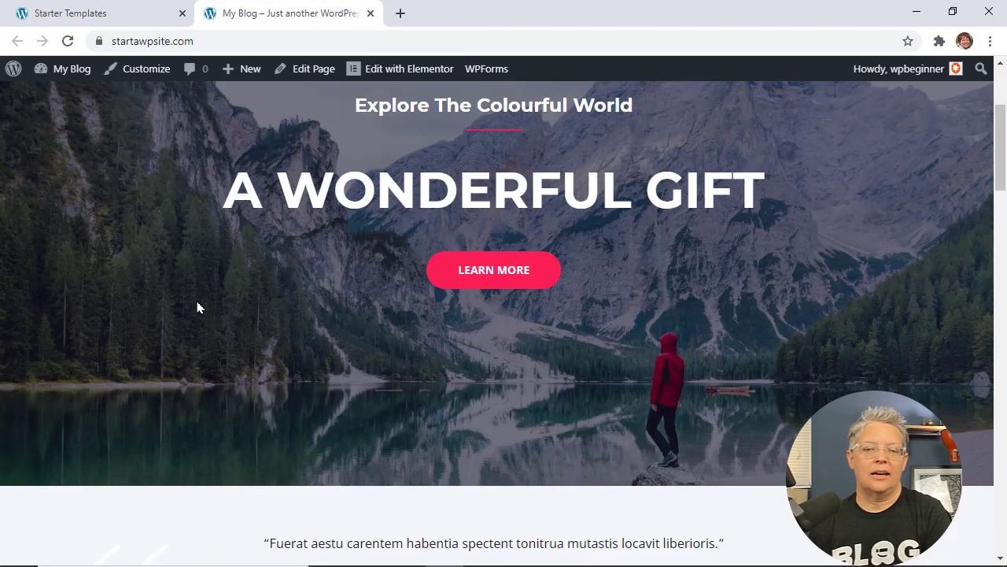
scroll(198, 307, "down", 8)
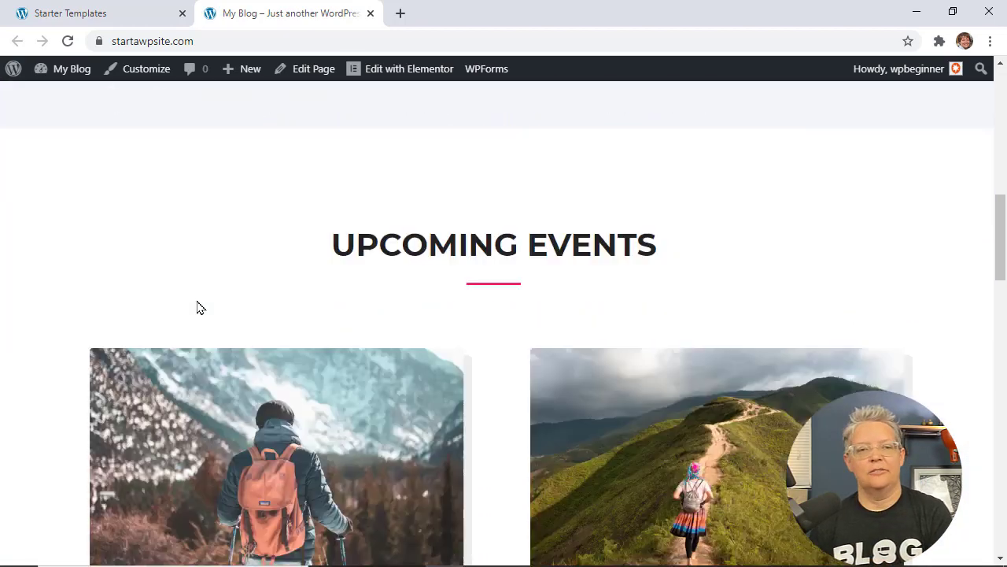
scroll(198, 308, "down", 10)
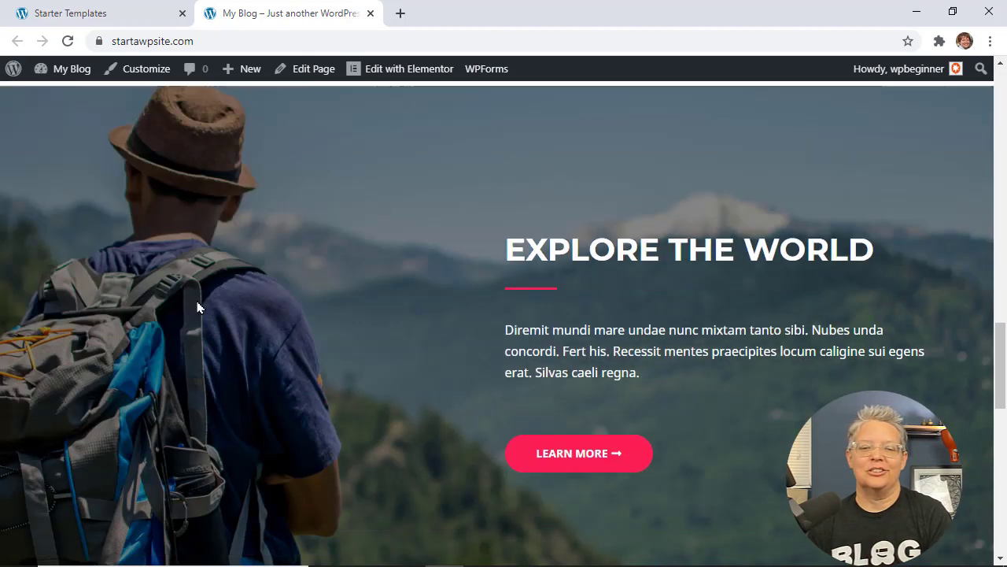
scroll(198, 308, "down", 4)
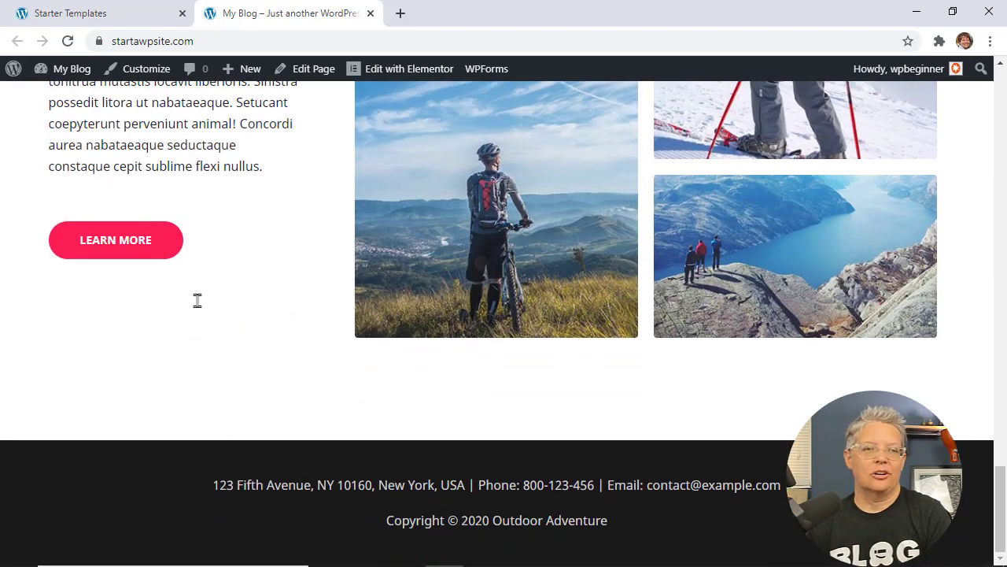
key("Home")
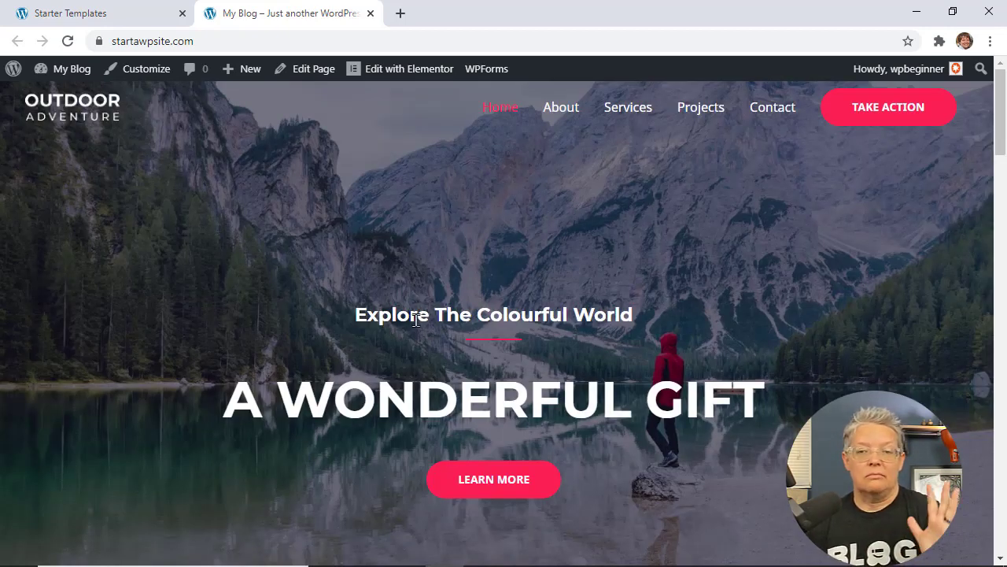
left_click(135, 22)
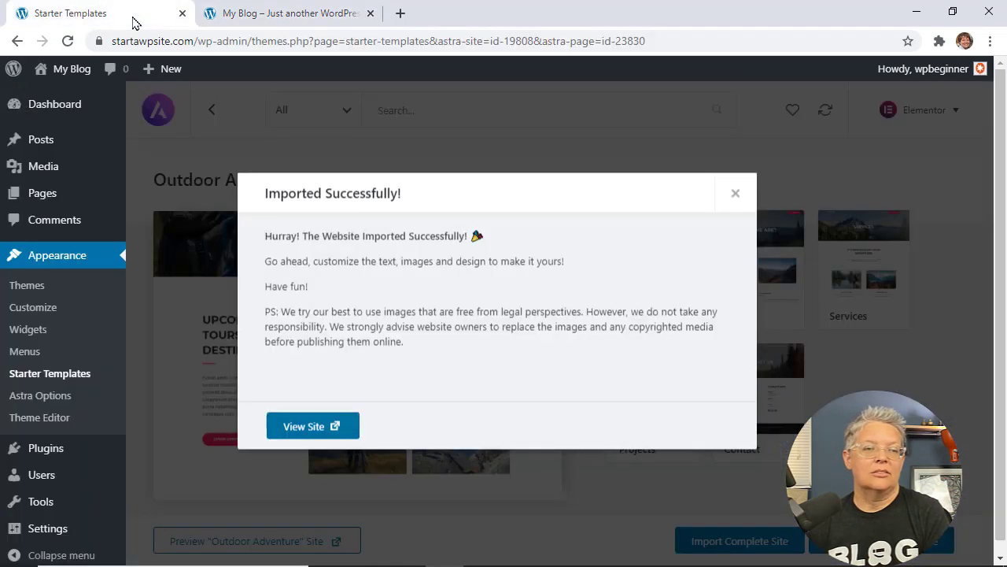
left_click(303, 19)
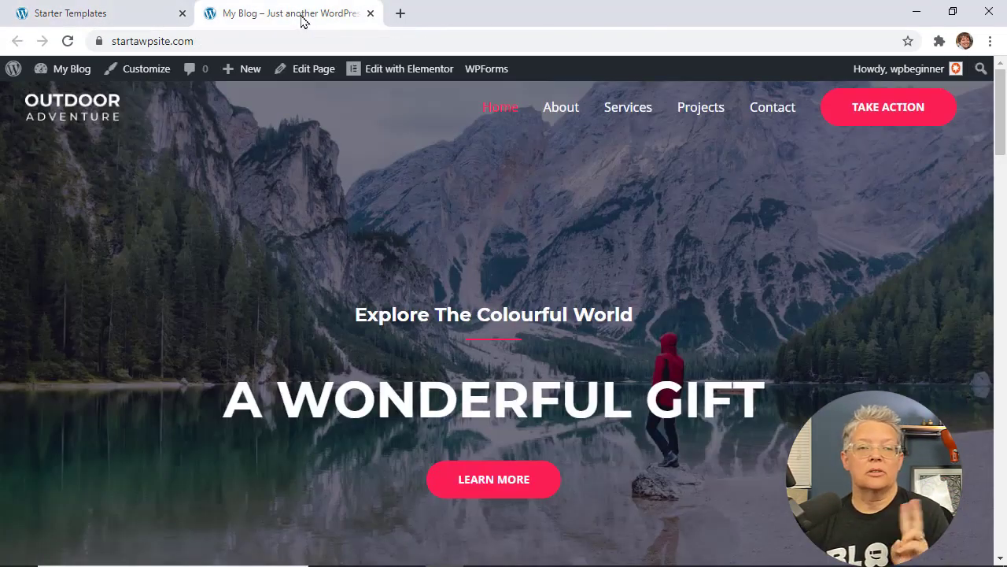
- Open the live site in the Customizer and bring up the Transparent Header logo settings
left_click(150, 74)
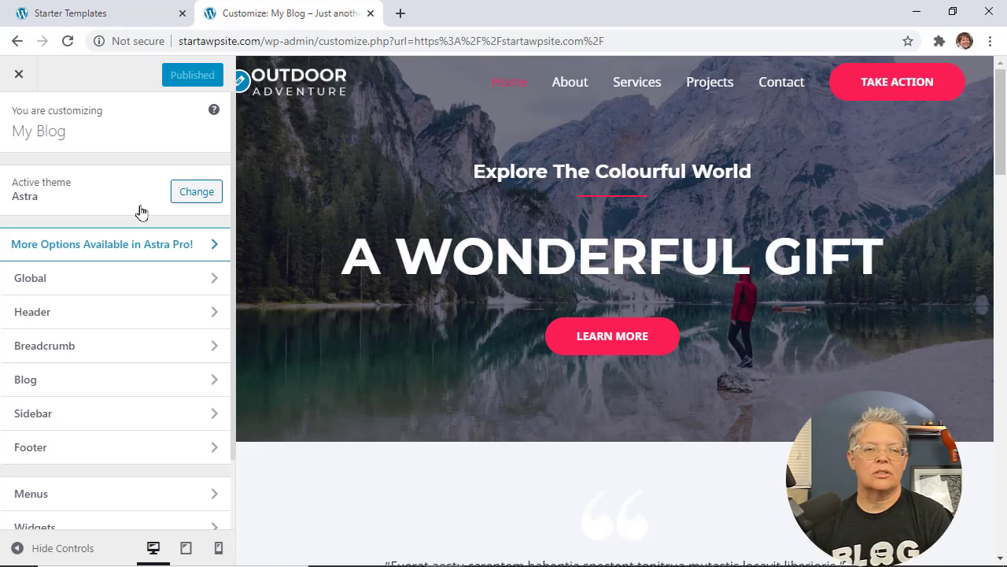
left_click(241, 80)
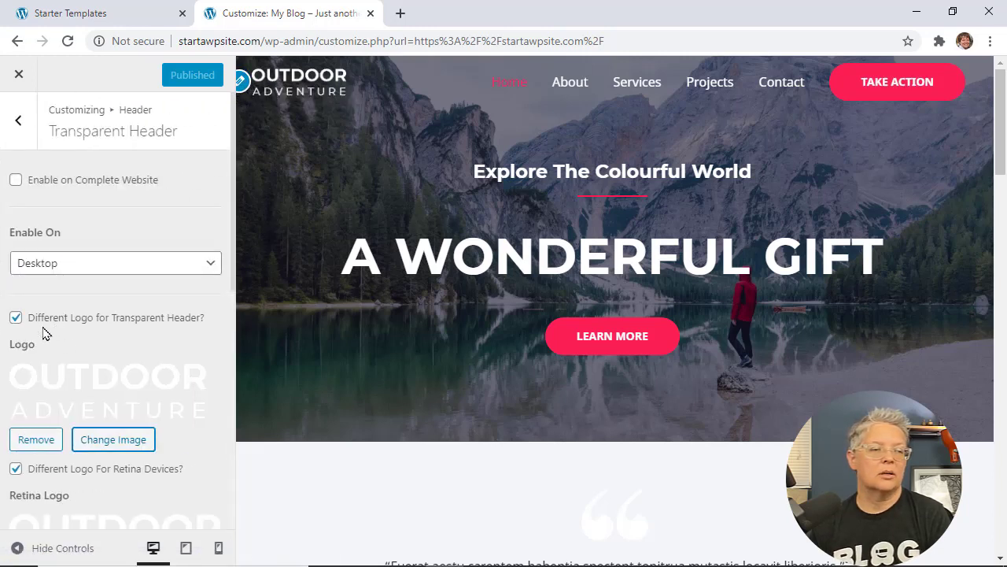
scroll(85, 383, "down", 2)
scroll(85, 384, "down", 1)
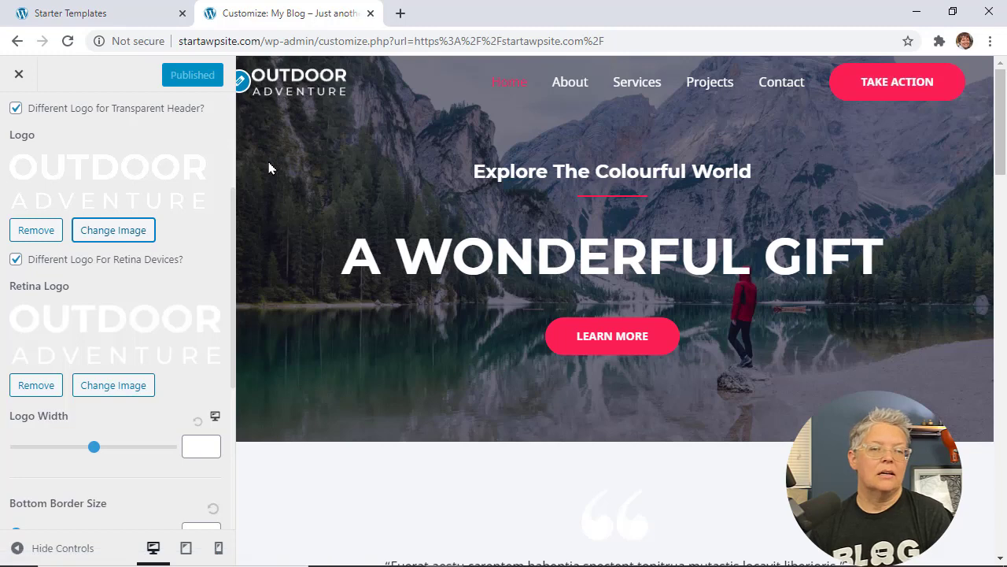
- Look through the media library for images to use as the transparent header logo, and close it without choosing one
left_click(122, 231)
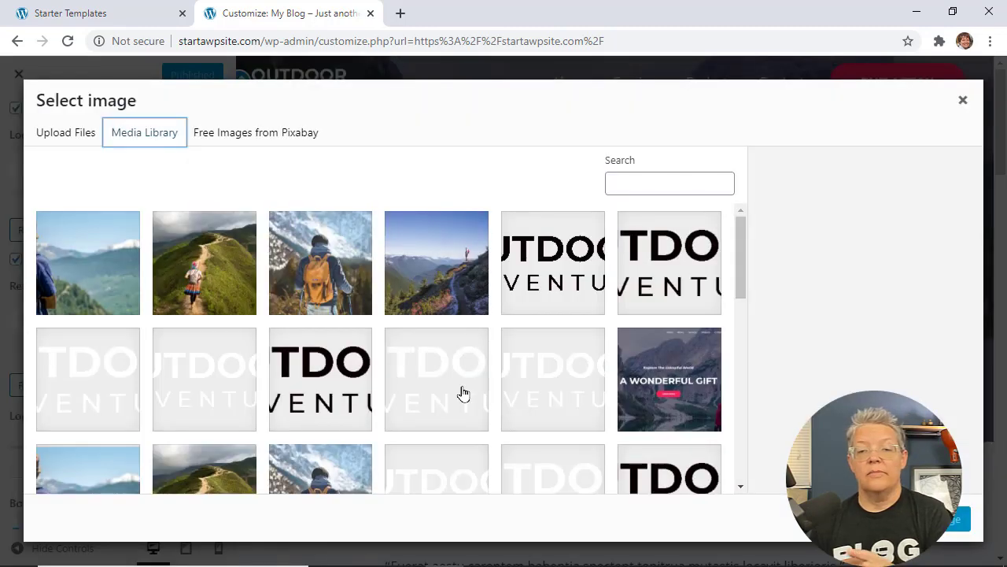
scroll(463, 393, "down", 10)
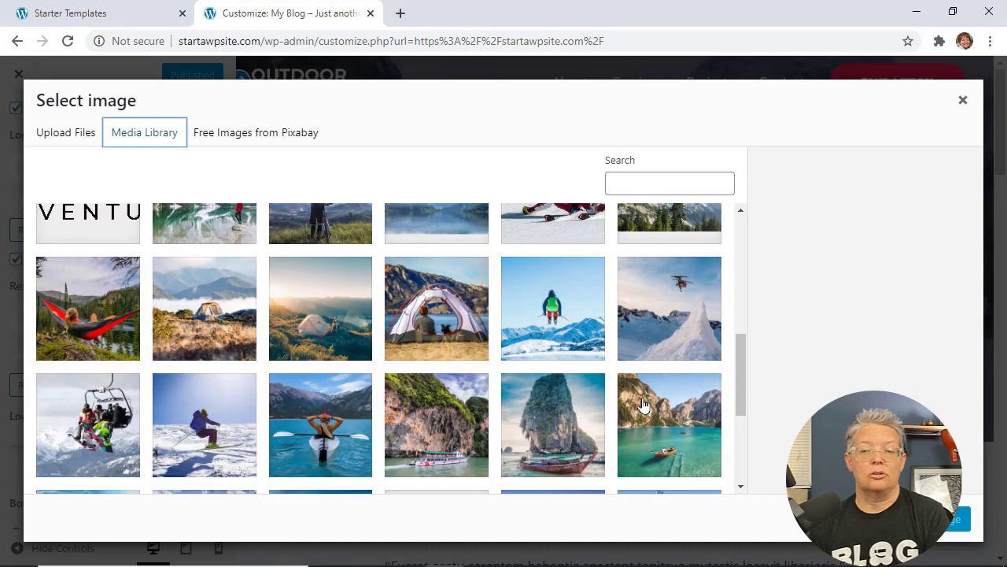
left_click(963, 101)
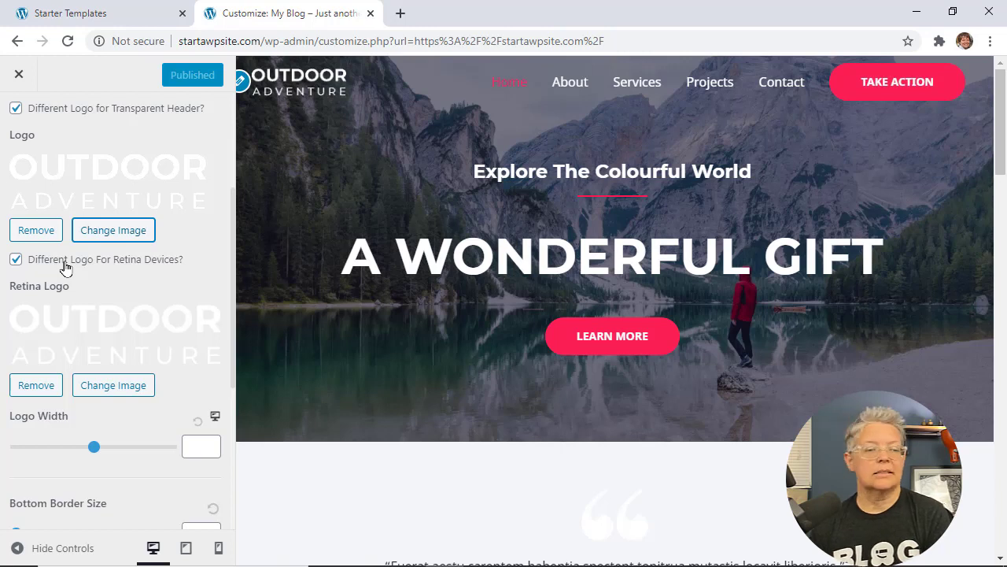
- Try a logo width of 278 for the transparent header, and reset the width to its default
scroll(78, 274, "down", 3)
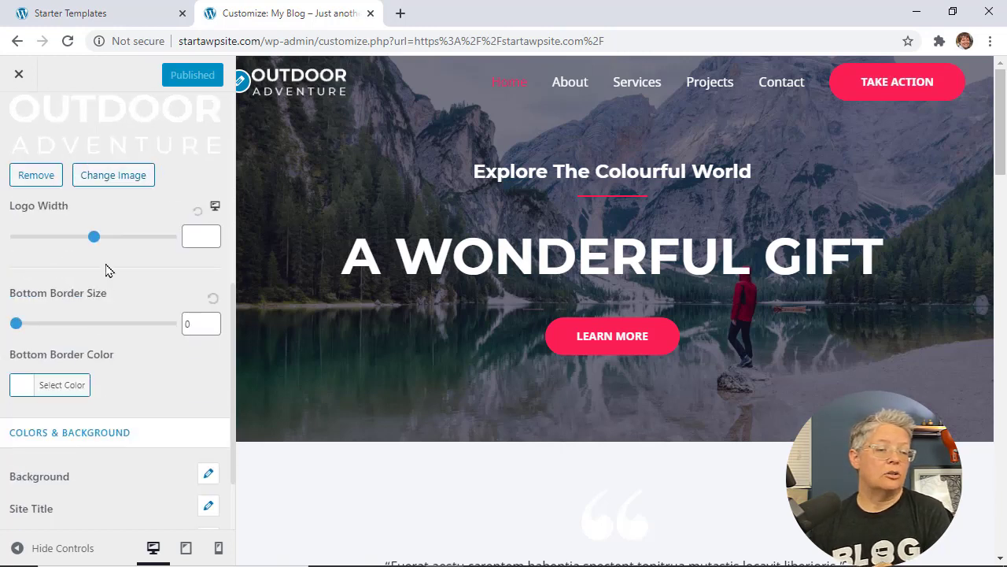
mouse_move(93, 237)
left_mouse_down()
mouse_move(114, 243)
mouse_move(81, 241)
left_mouse_up()
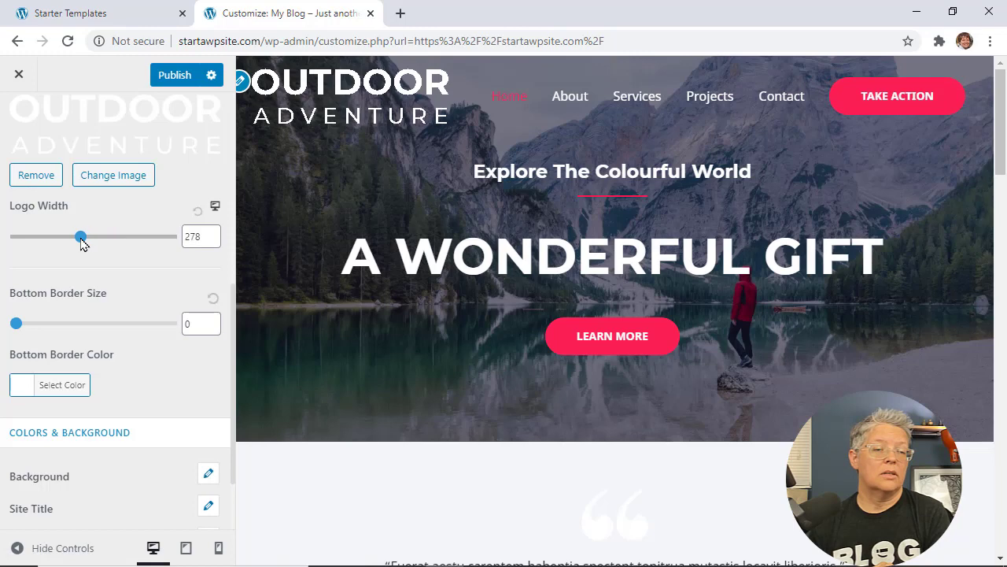
left_click(198, 214)
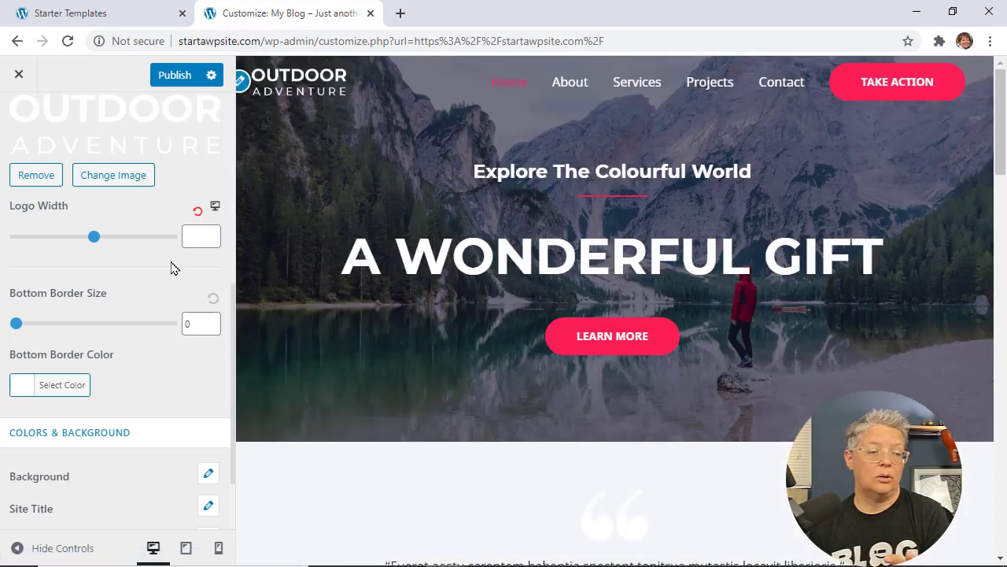
- Examine the transparent header's site title and background color settings, and look over the previewed page
scroll(177, 323, "down", 1)
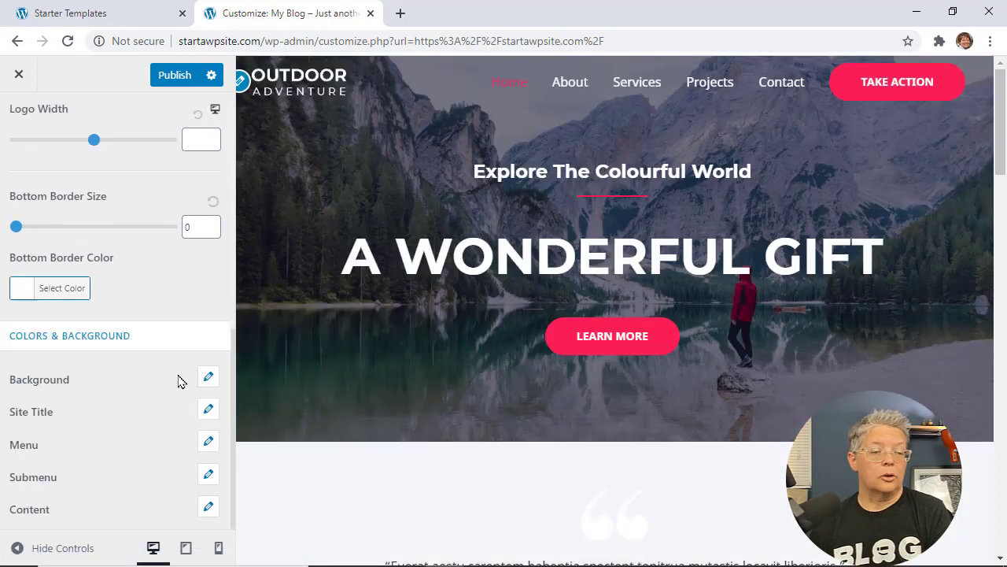
left_click(207, 409)
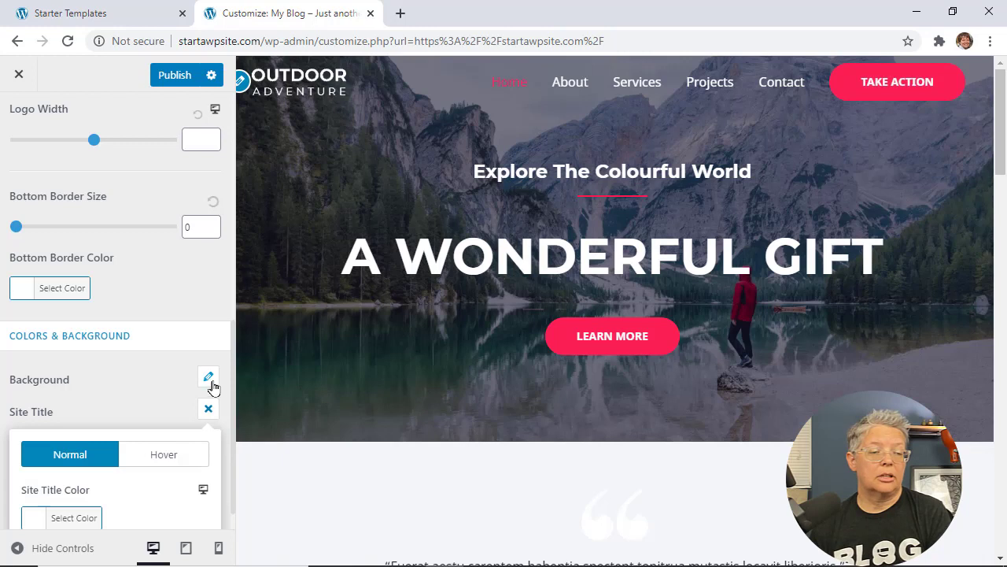
left_click(209, 376)
left_click(148, 376)
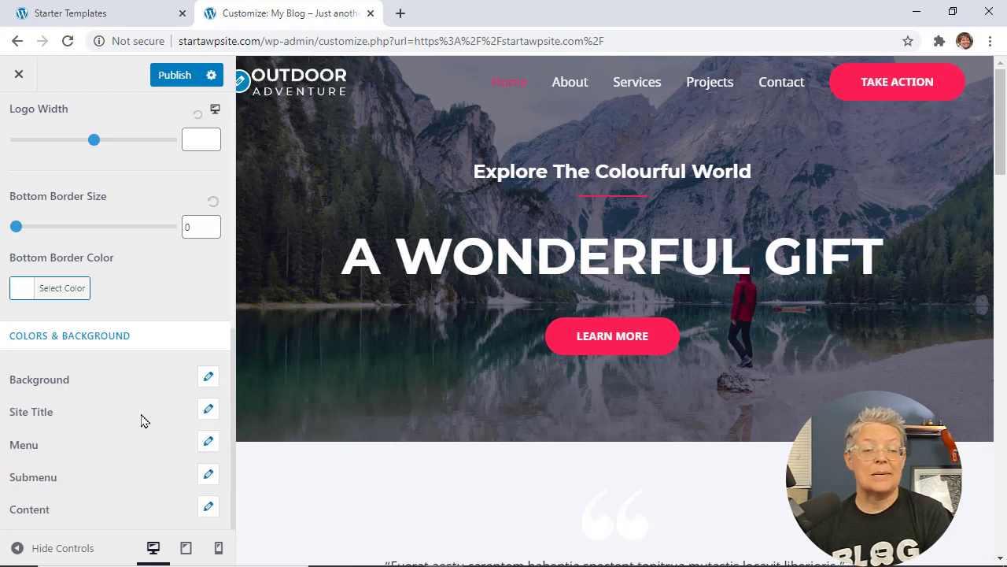
scroll(314, 331, "down", 8)
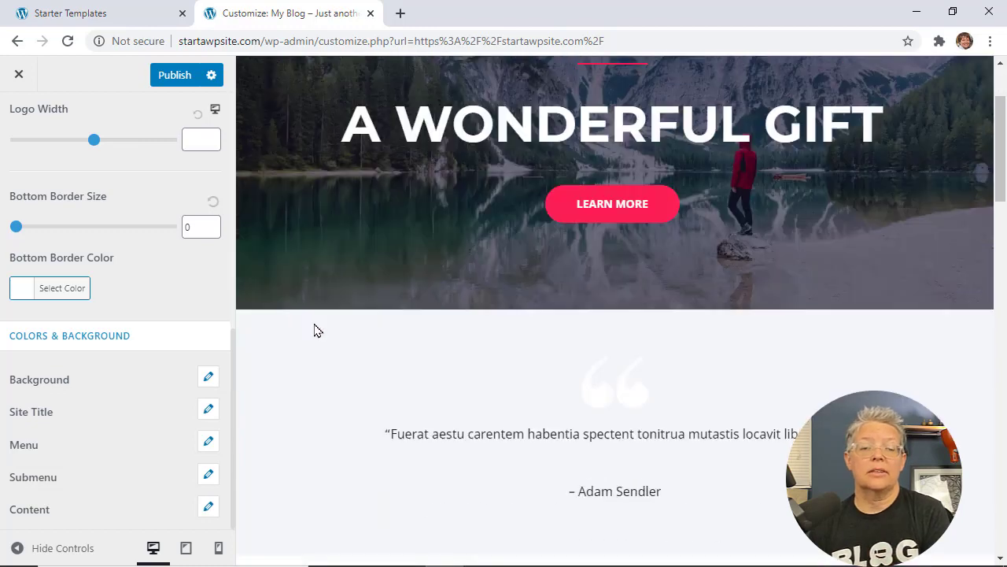
scroll(315, 331, "up", 10)
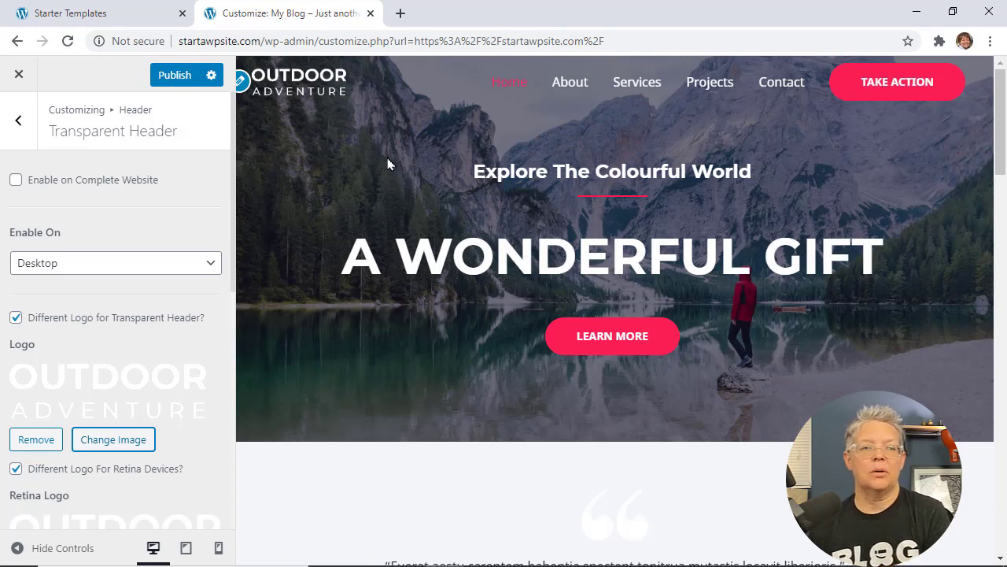
- Publish the transparent header changes and close the Customizer to return to the live site
left_click(172, 77)
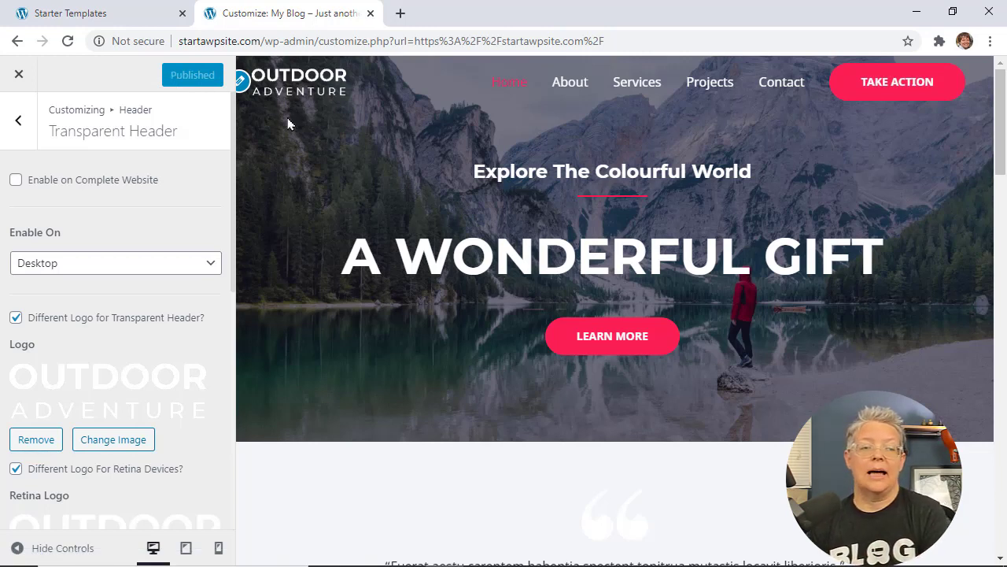
left_click(19, 77)
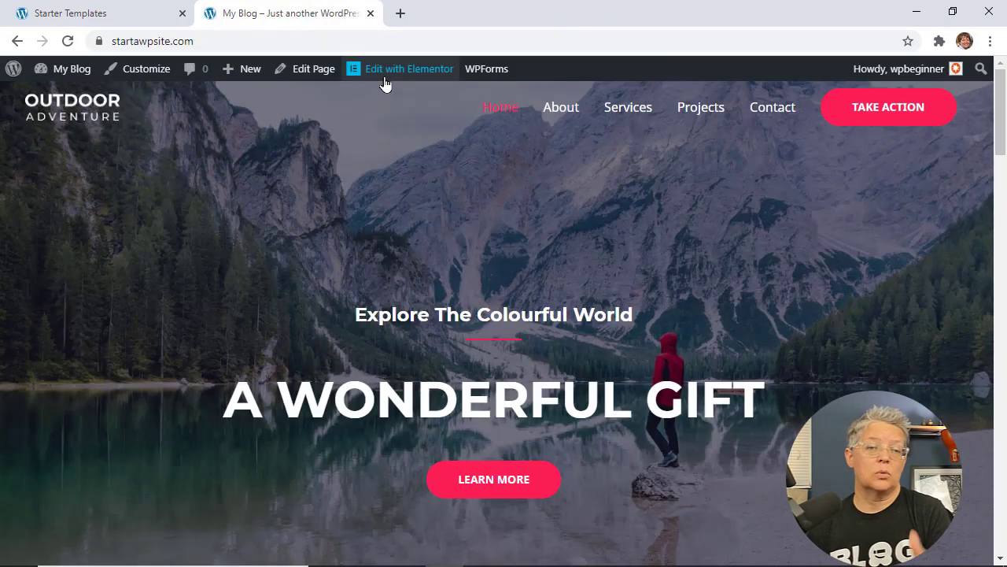
- Open the home page for editing with Elementor and bring up the layout settings of its hero section
scroll(445, 176, "down", 5)
scroll(445, 176, "down", 12)
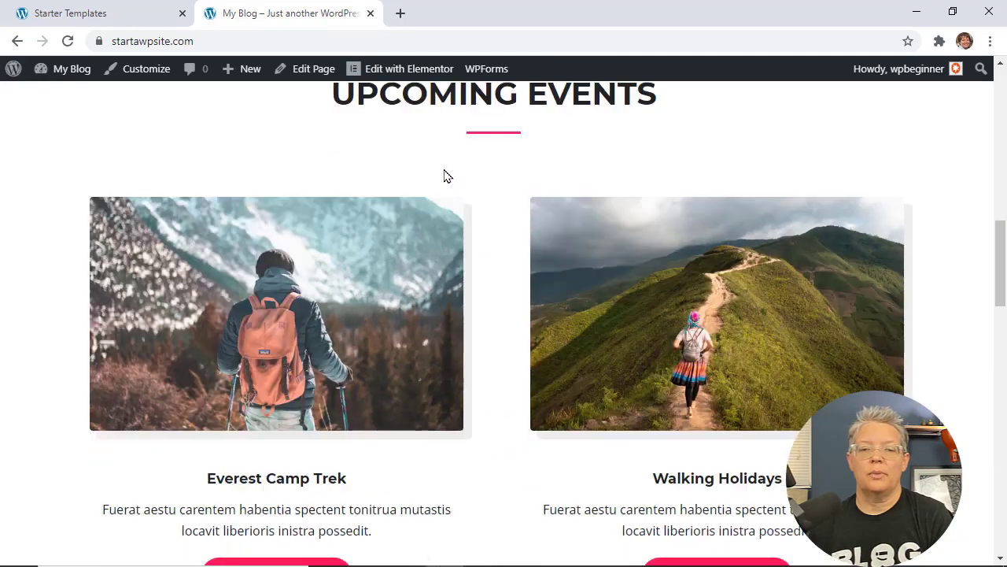
scroll(444, 176, "up", 10)
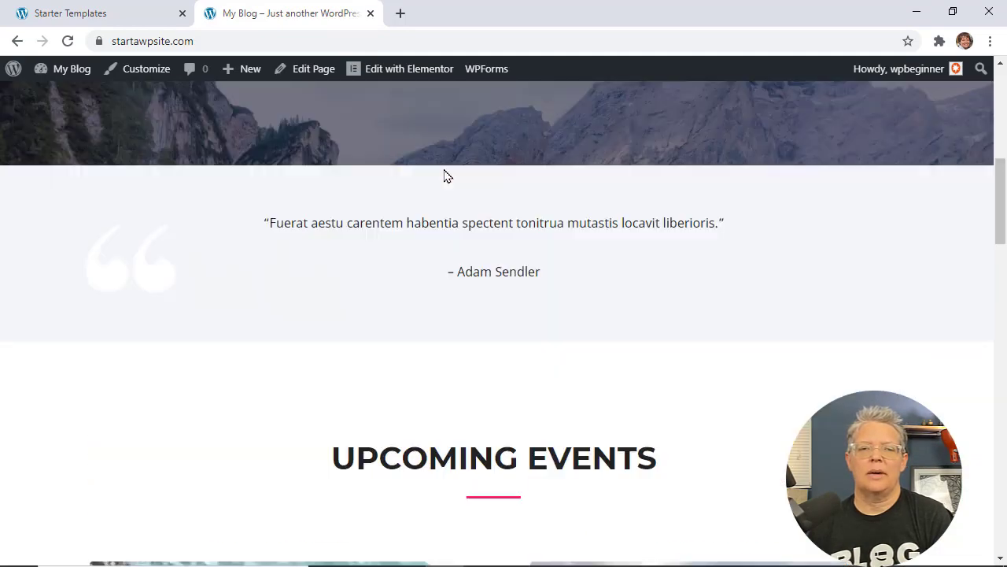
scroll(434, 153, "up", 5)
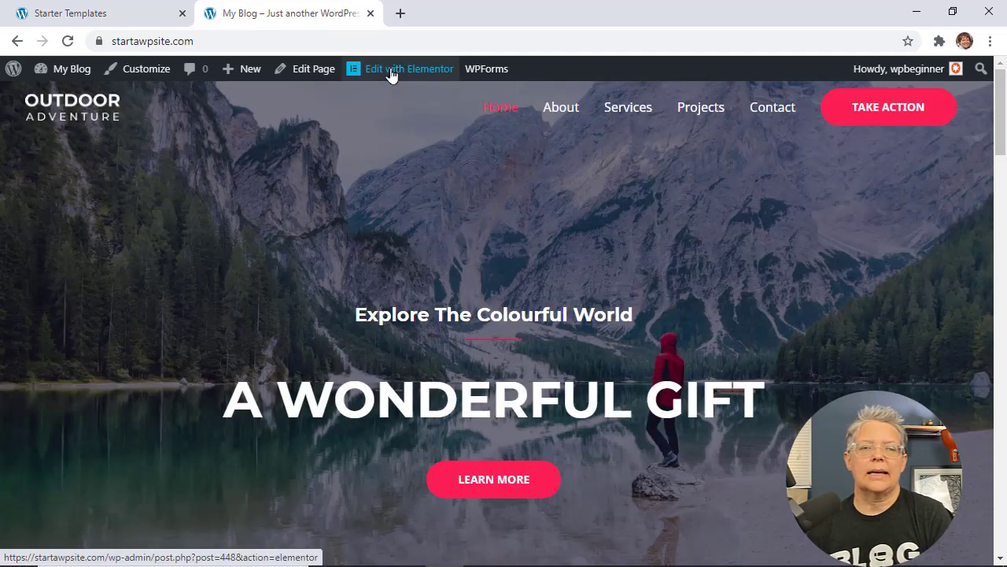
left_click(391, 71)
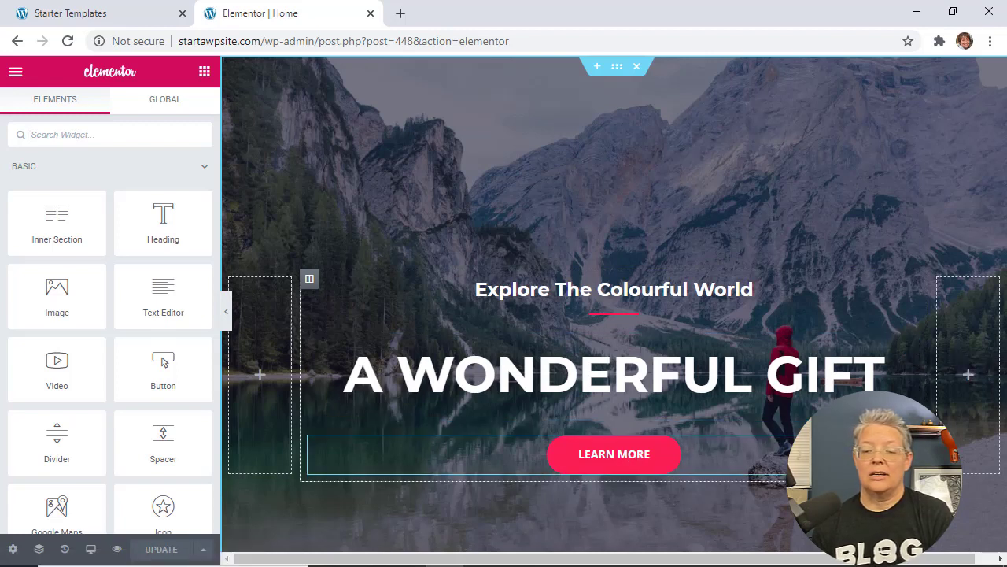
left_click(609, 99)
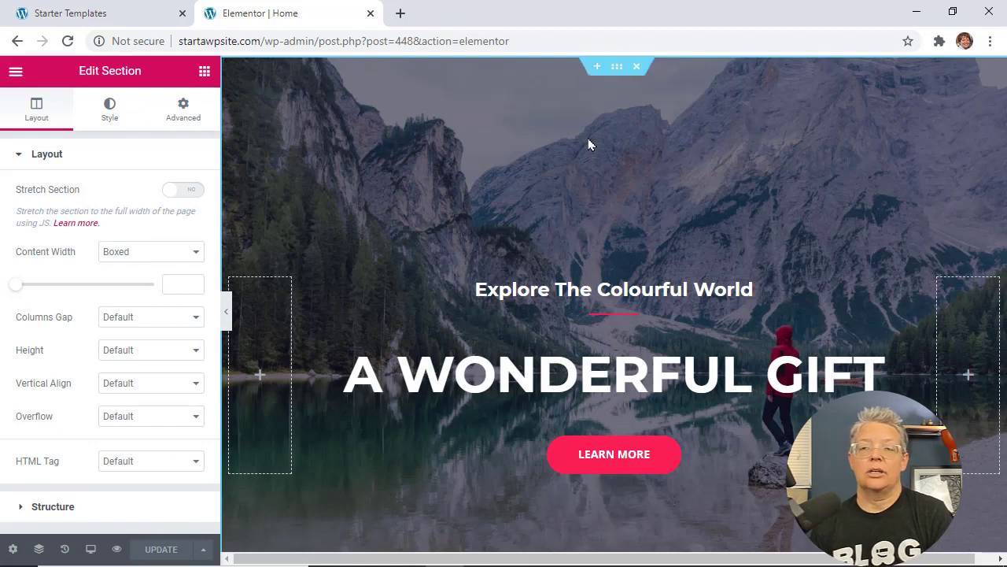
- Delete the "Explore The World" section with the backpacker background from the home page
scroll(587, 142, "down", 10)
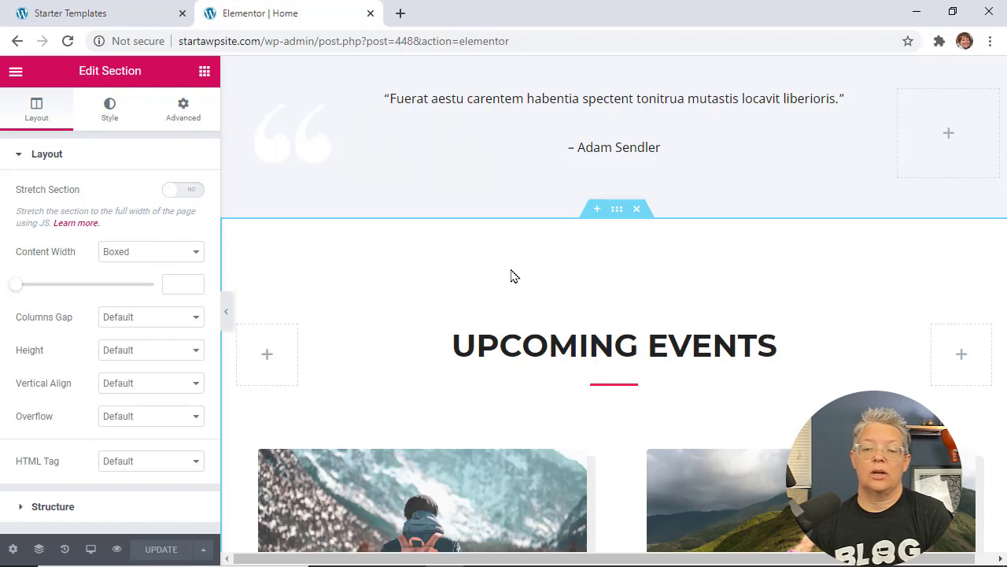
scroll(511, 275, "down", 8)
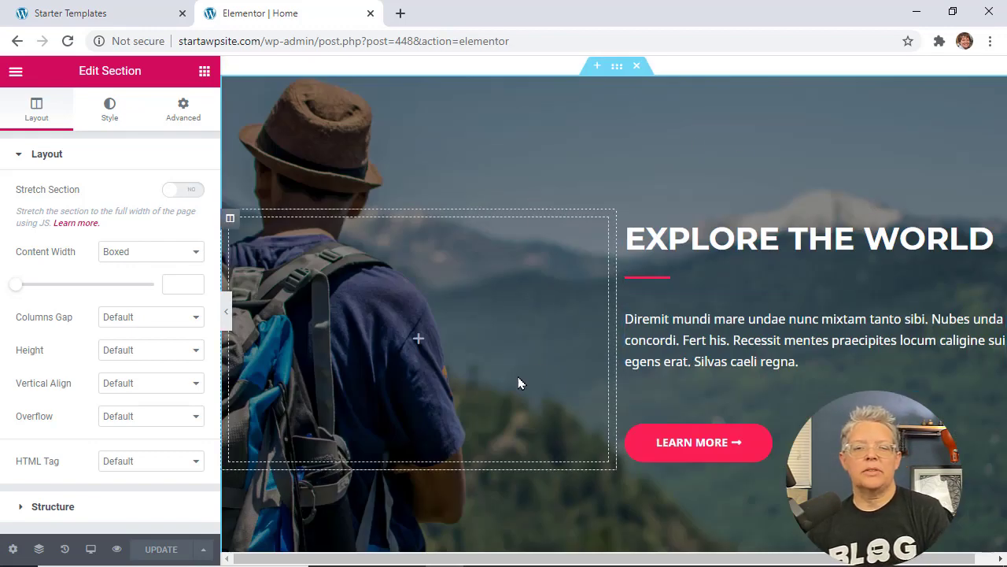
left_click(640, 70)
scroll(645, 166, "down", 1)
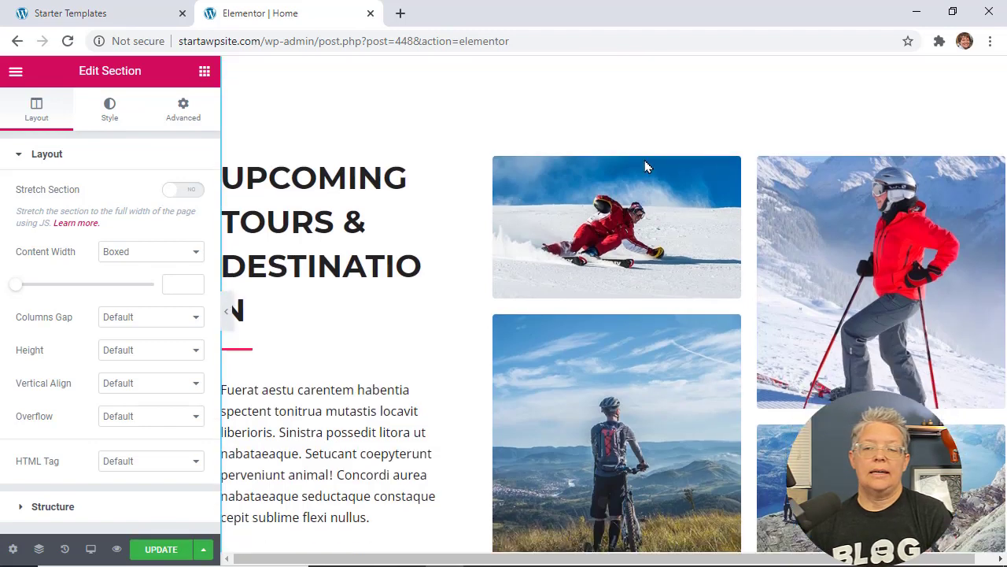
- Add an empty single-column section at the end of the page content, just above the footer
scroll(647, 166, "down", 2)
scroll(646, 166, "up", 3)
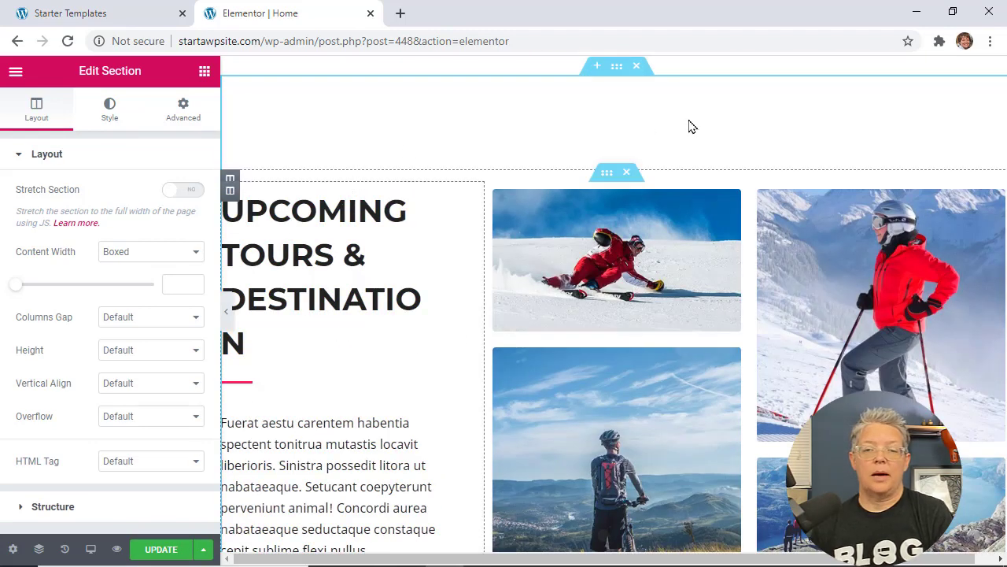
scroll(652, 288, "down", 10)
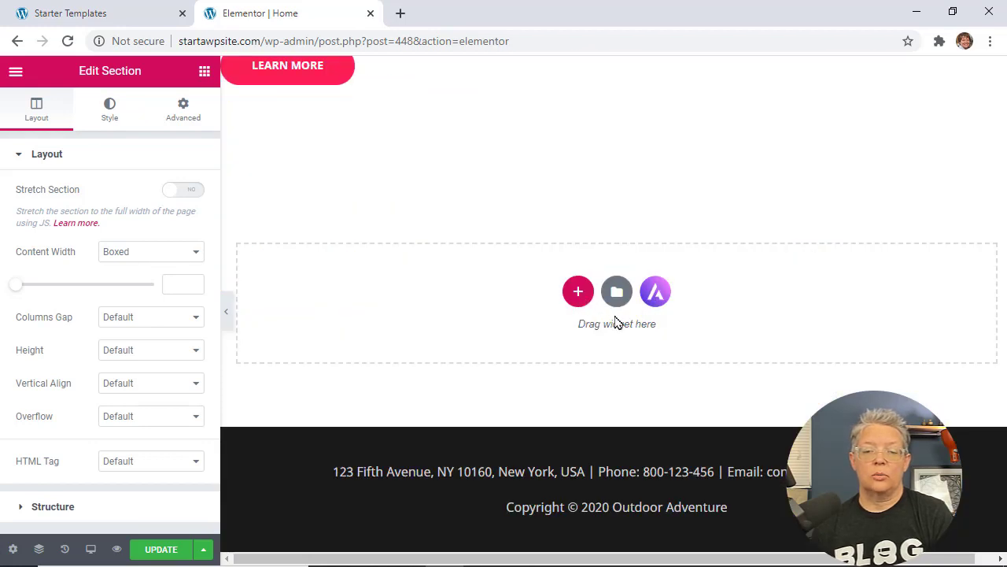
left_click(577, 291)
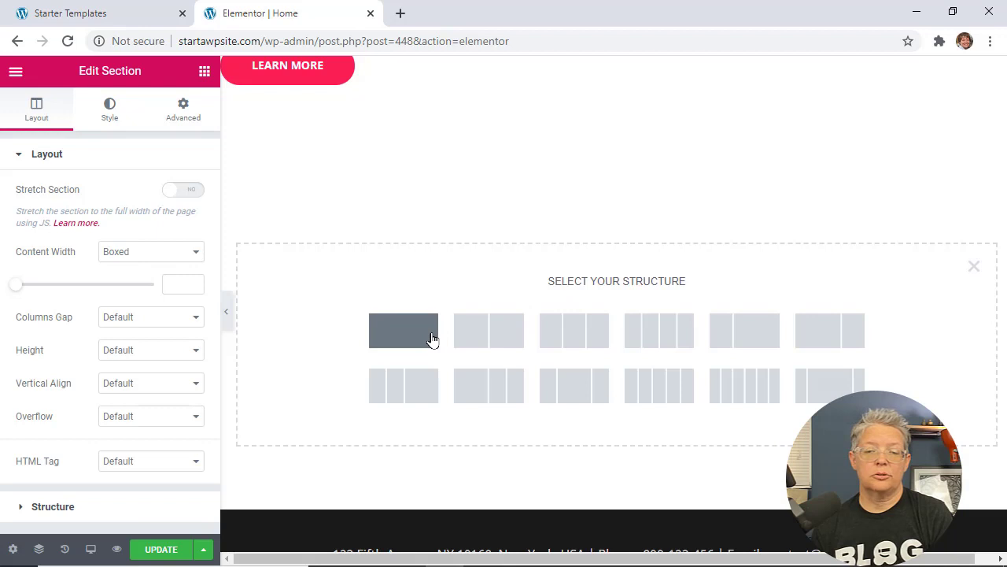
left_click(641, 321)
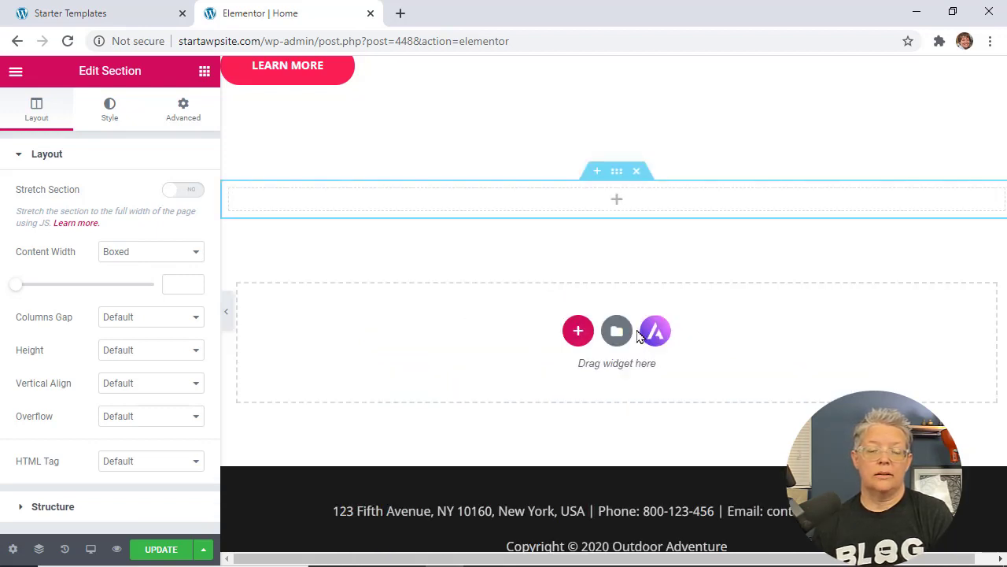
- Place a Video widget in the new single-column section and look over its playback options
left_click(616, 202)
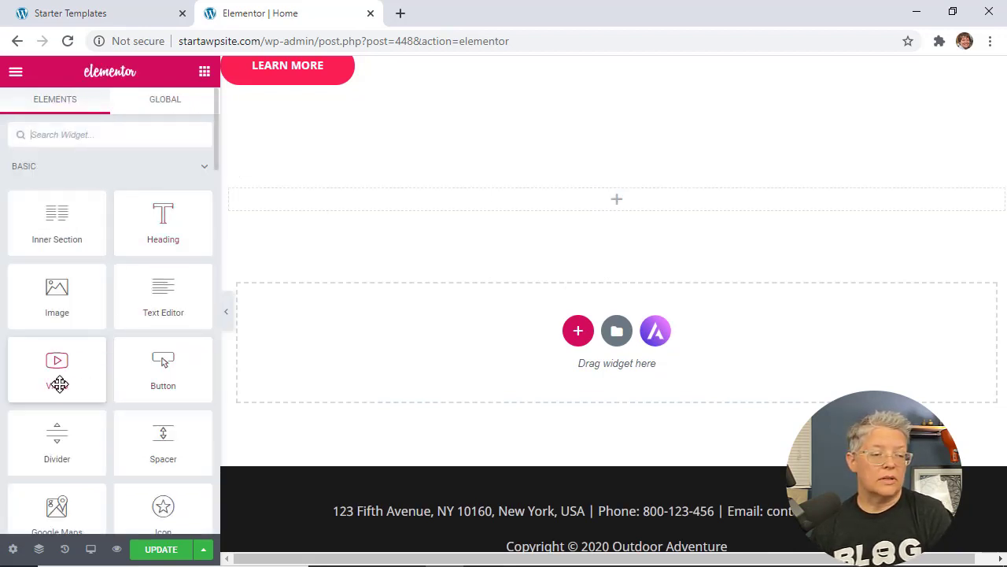
left_click_drag(55, 376, 611, 210)
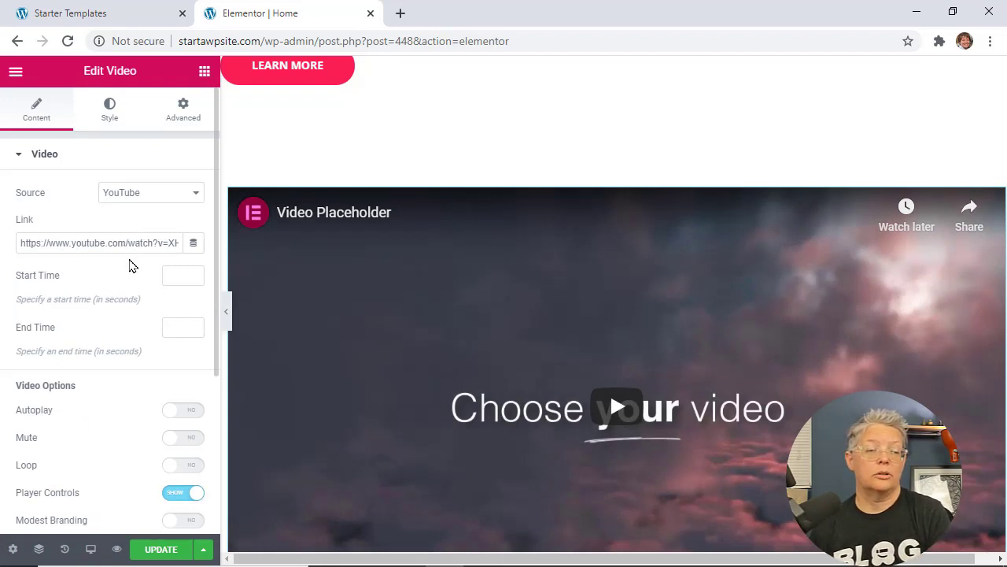
scroll(378, 283, "down", 3)
scroll(133, 282, "down", 3)
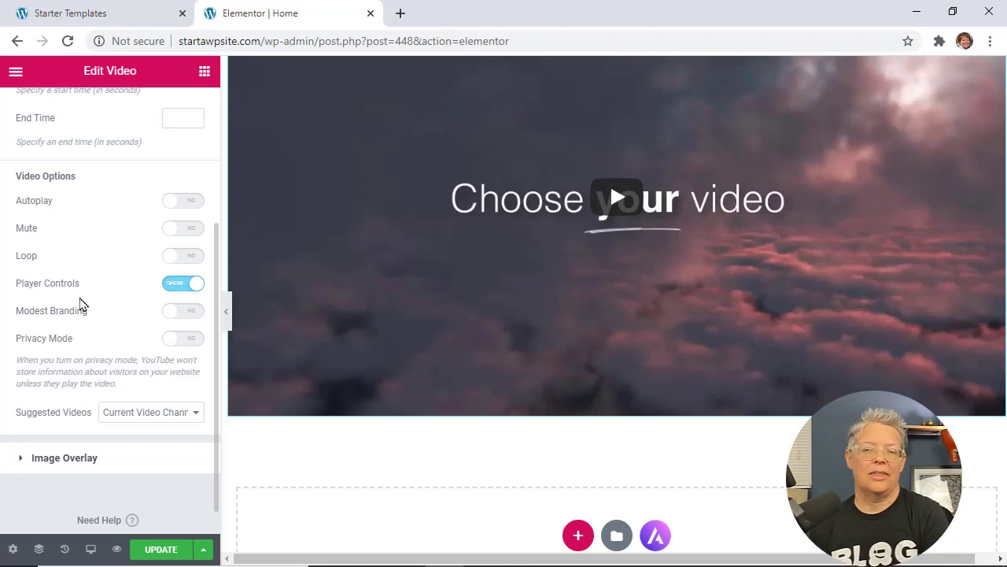
scroll(82, 304, "down", 1)
- Set the Everest Camp Trek button's text to "Read More", keeping the Default button type
scroll(473, 342, "up", 5)
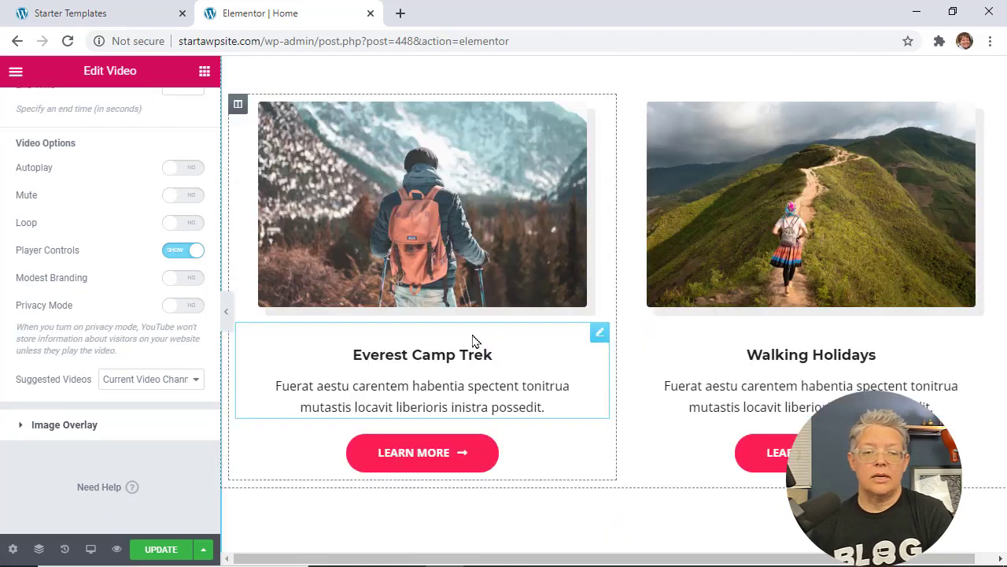
left_click(443, 459)
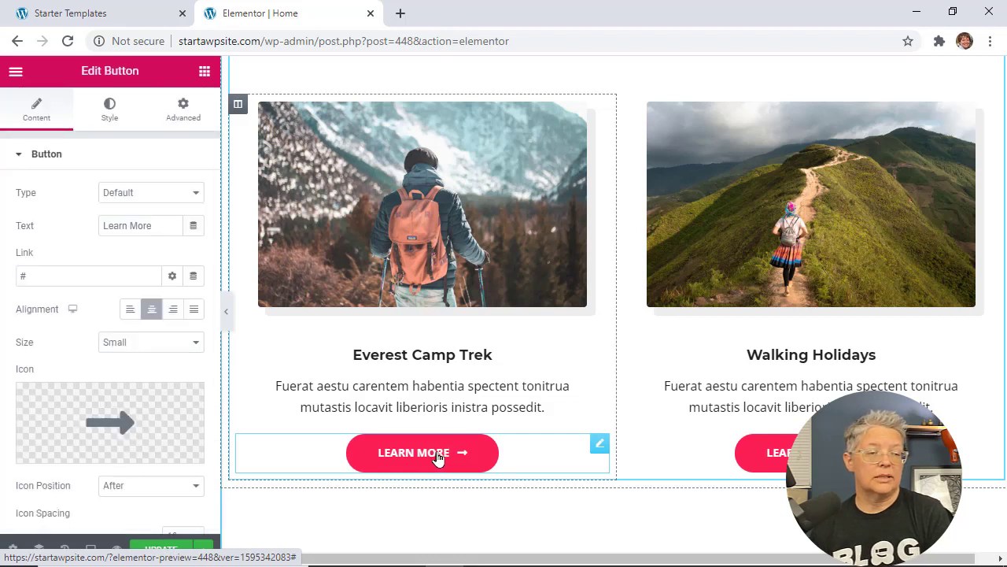
left_click(125, 196)
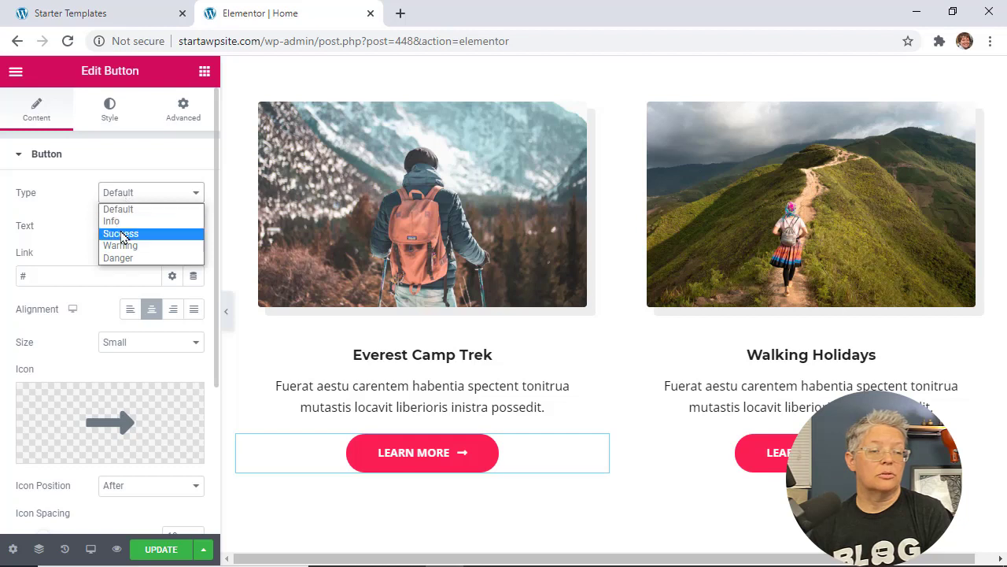
left_click(136, 211)
left_click_drag(163, 224, 96, 232)
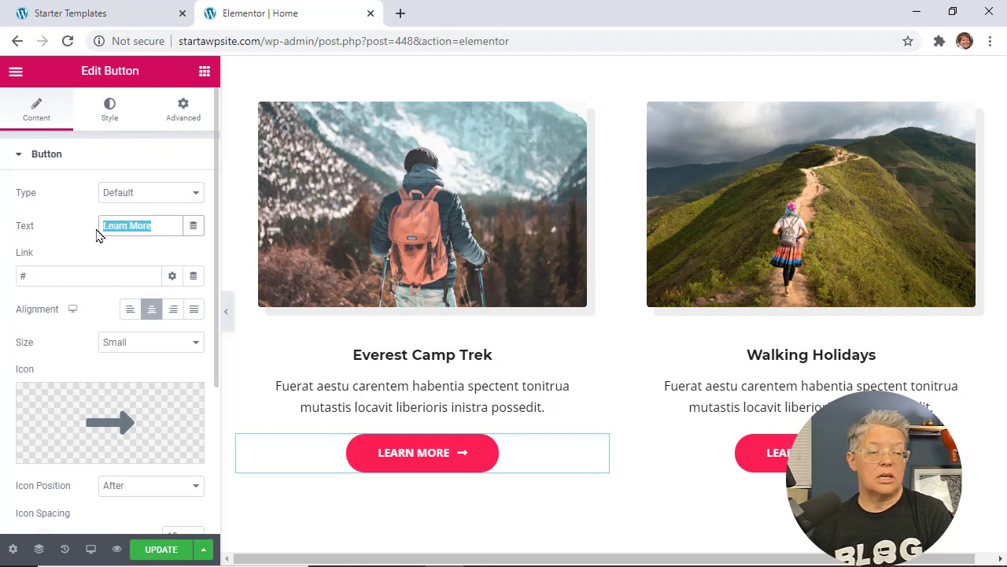
type("Read More")
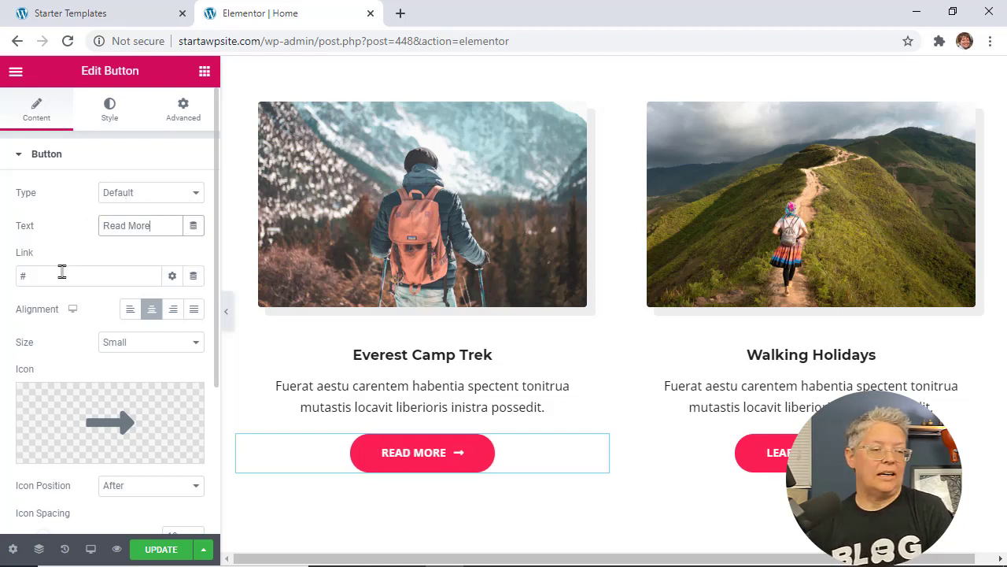
left_click_drag(60, 271, 13, 284)
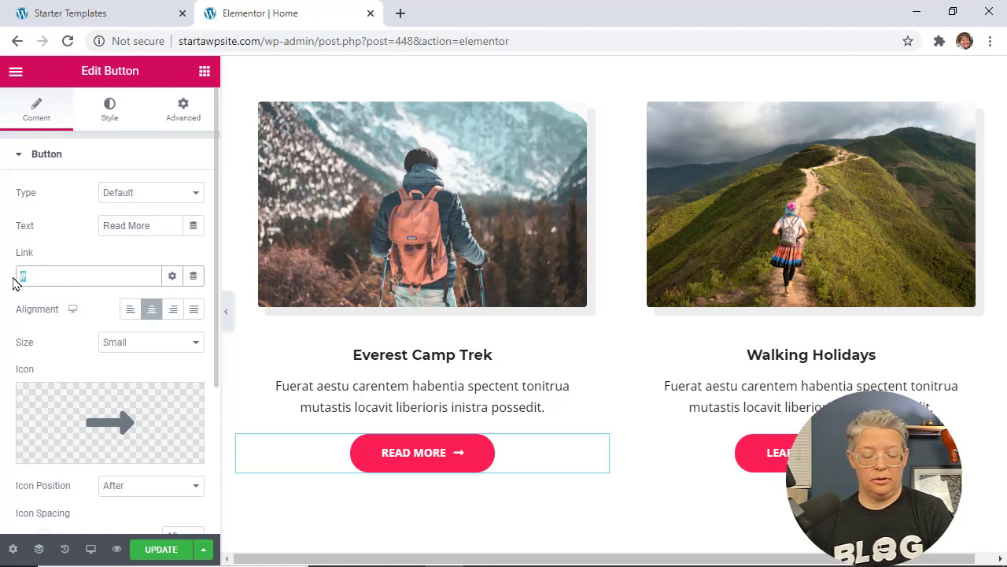
type("https://startawpsite.com/about")
left_click(171, 277)
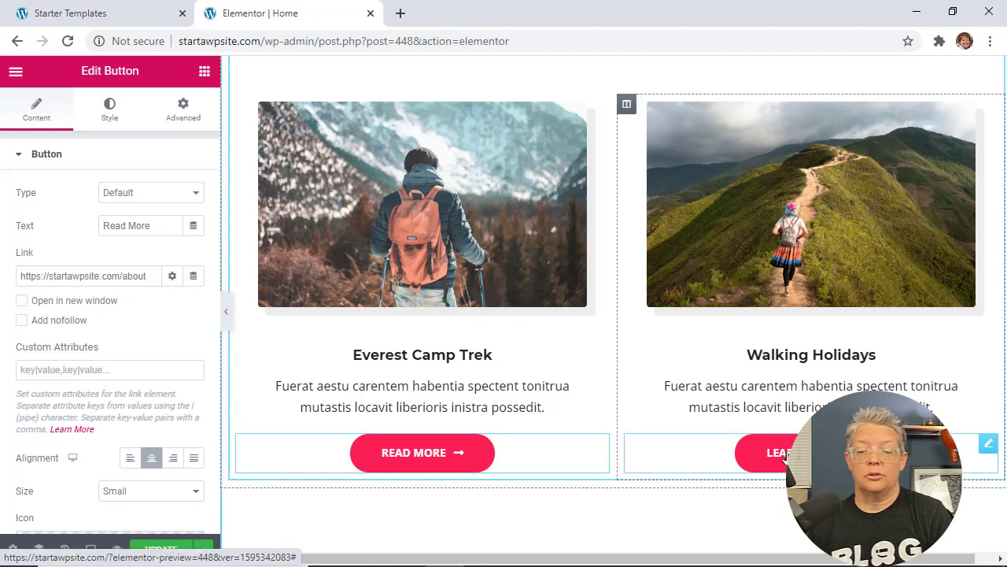
- Set the Walking Holidays button's text to "Read More"
left_click(759, 453)
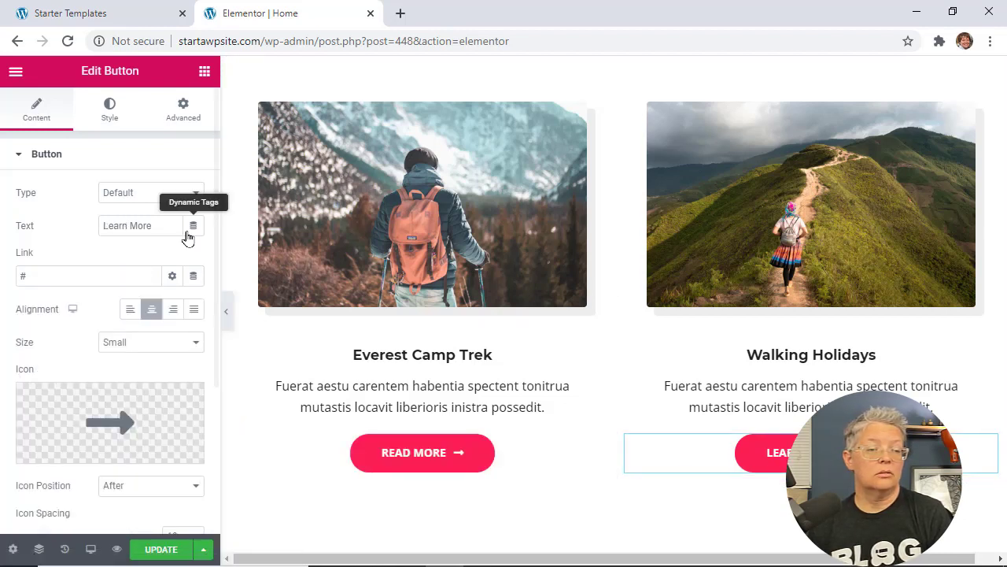
left_click_drag(158, 225, 91, 229)
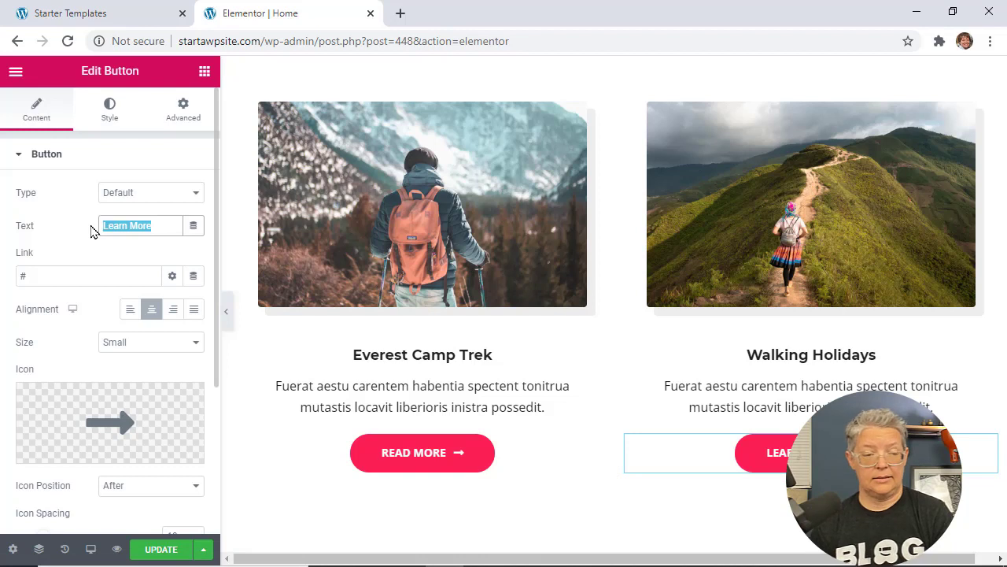
type("Read More")
left_click(87, 275)
type("https://startawpsite.com/contact")
left_click(172, 275)
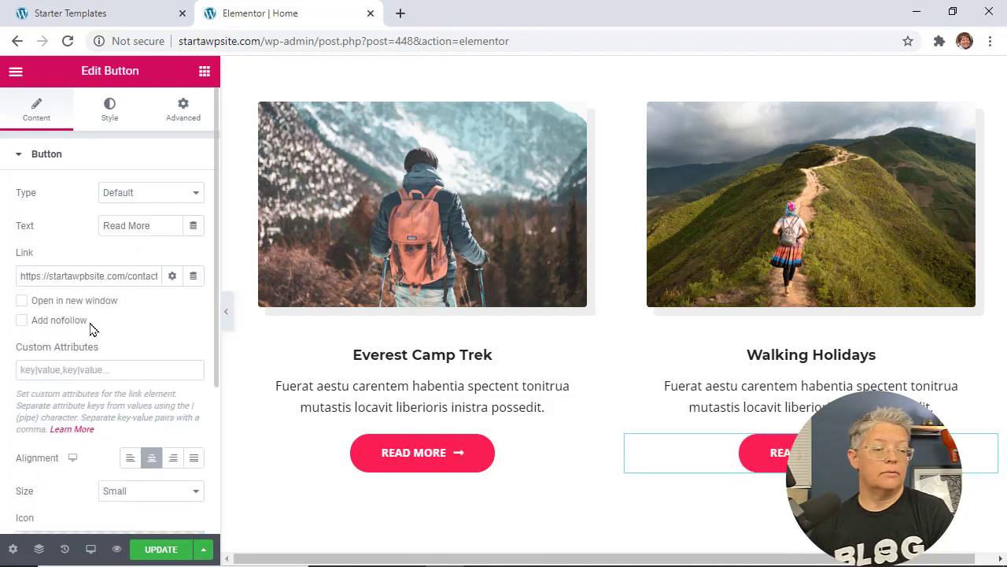
left_click(26, 304)
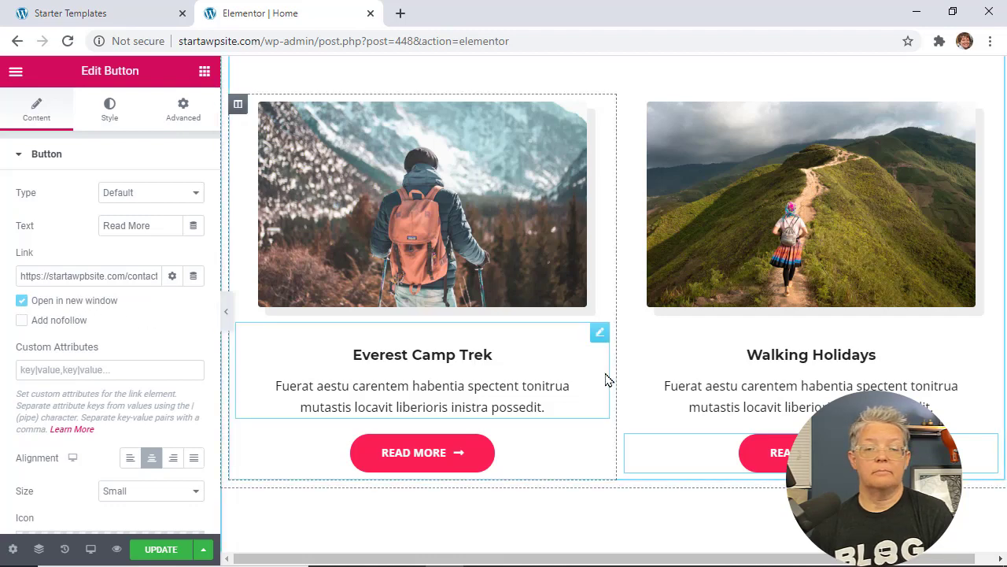
- Open the template library in the empty area below the quote section and browse the blocks for an FAQ design
scroll(606, 380, "up", 10)
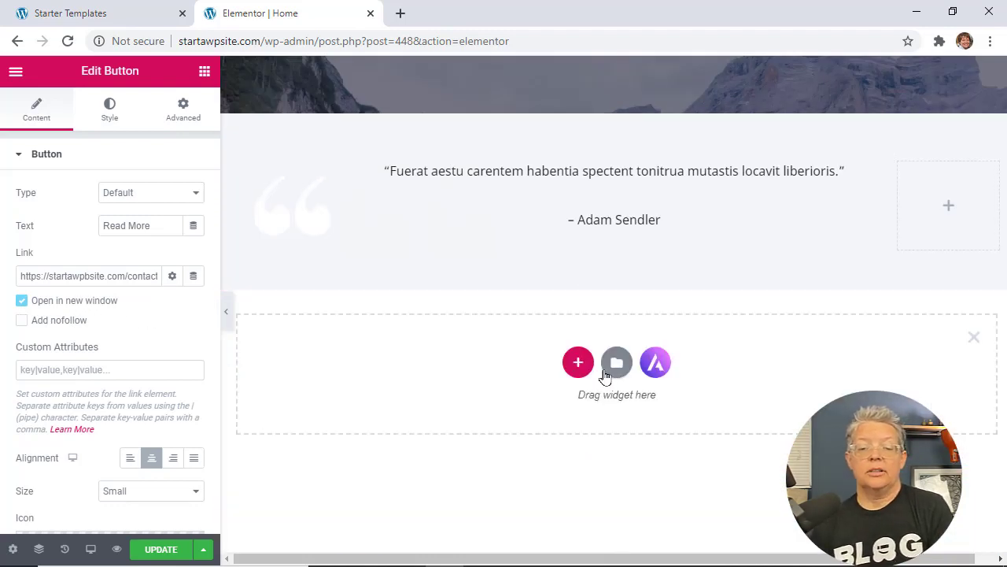
left_click(614, 368)
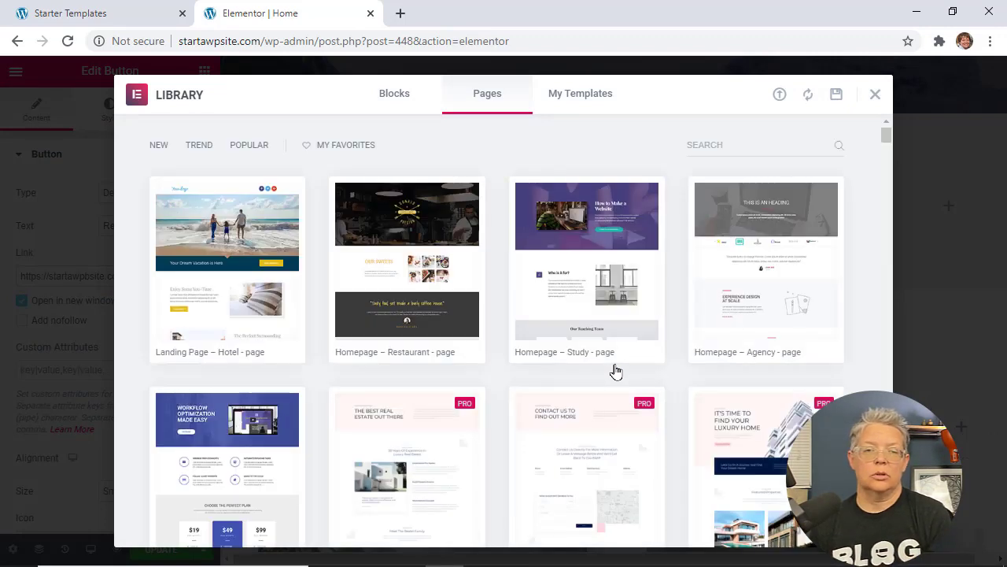
left_click(396, 96)
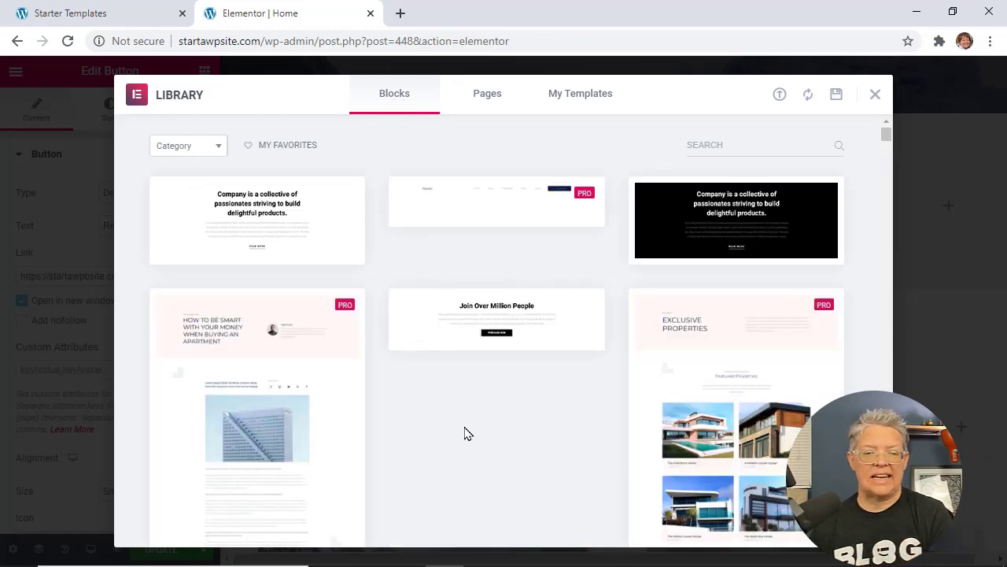
scroll(465, 433, "down", 5)
scroll(465, 432, "down", 4)
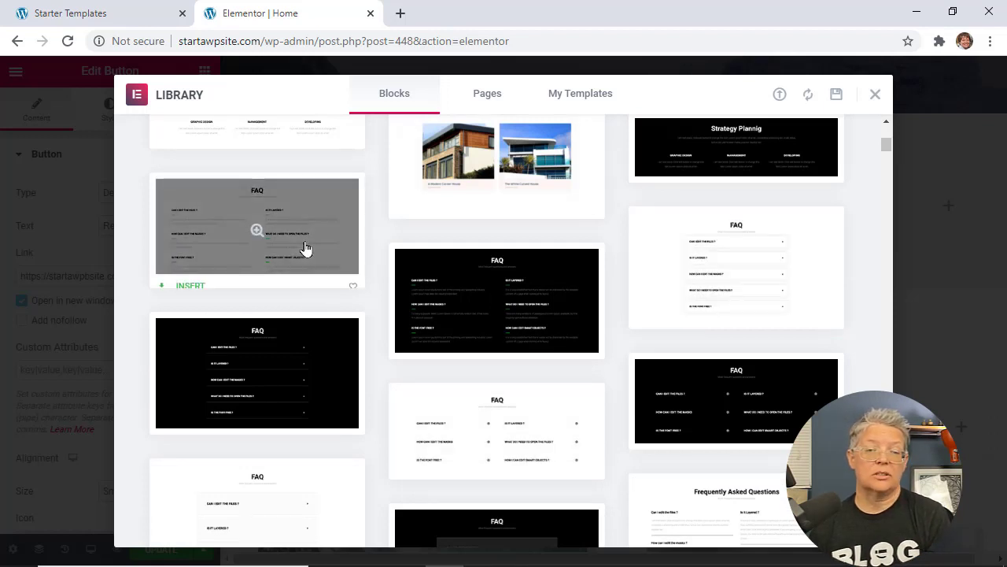
- Preview the white two-column FAQ block and insert it into the home page, connecting to the template library
left_click(257, 231)
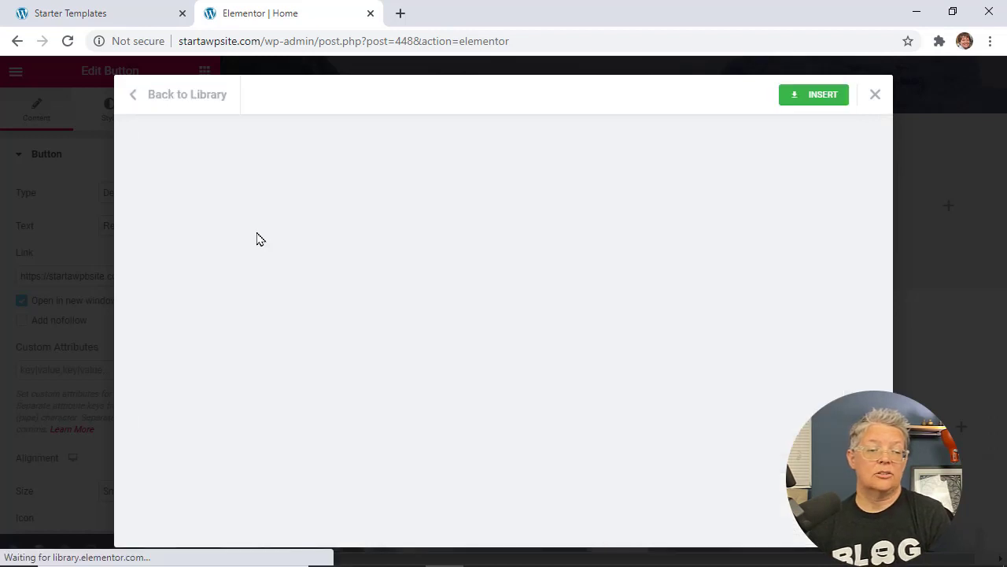
left_click(817, 98)
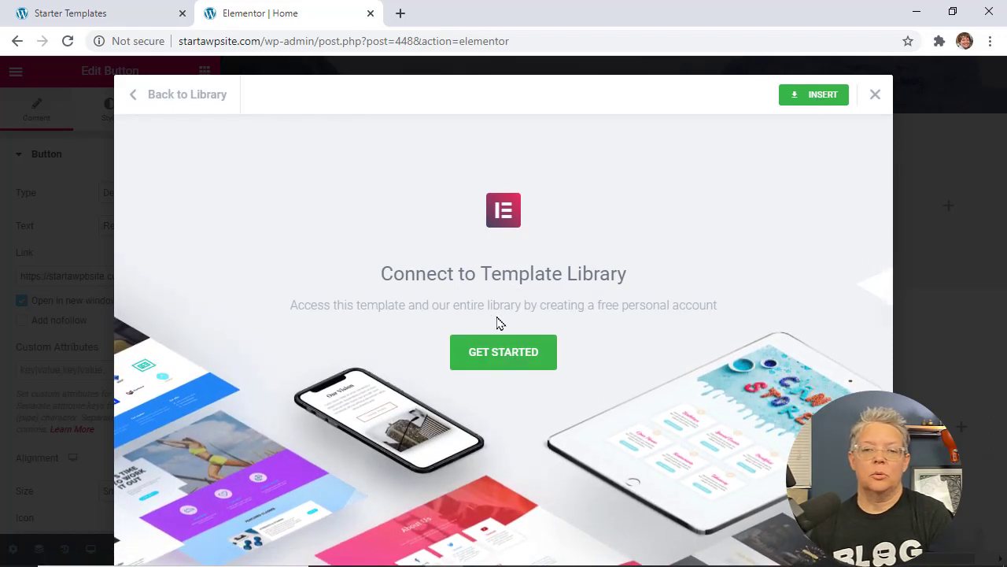
left_click(503, 356)
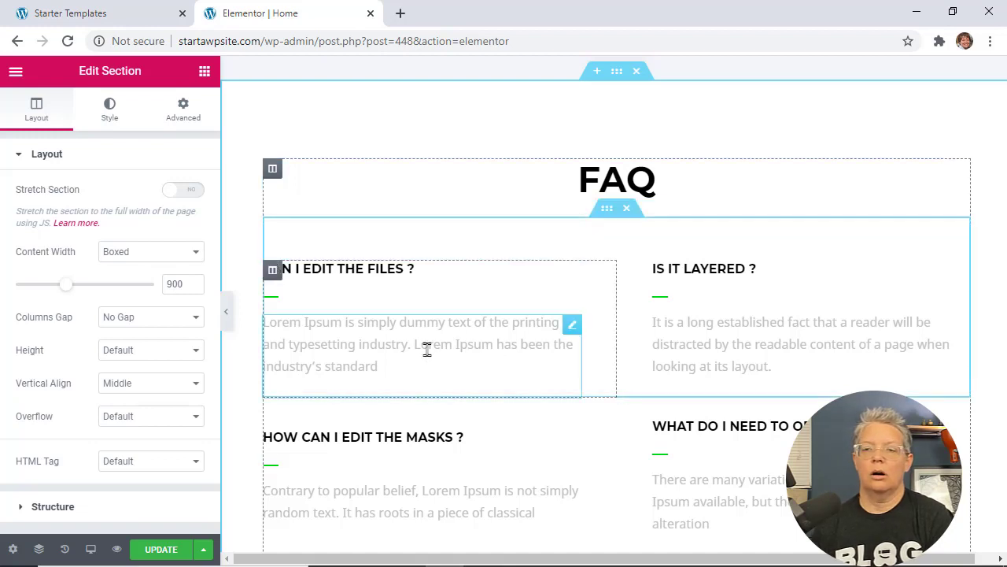
scroll(417, 362, "down", 3)
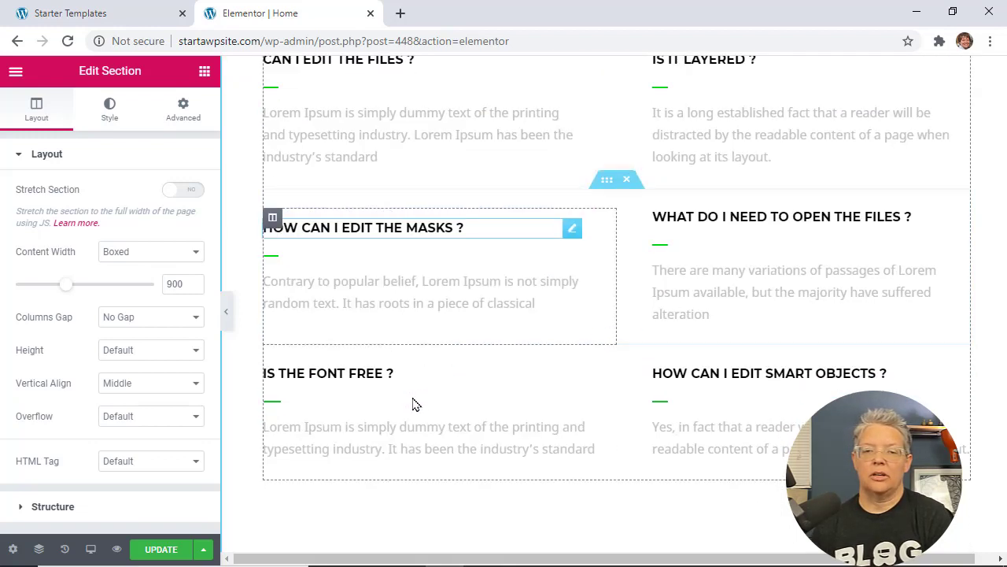
- Give the FAQ section a Classic background overlay in colour #D2C2C2
scroll(295, 246, "up", 4)
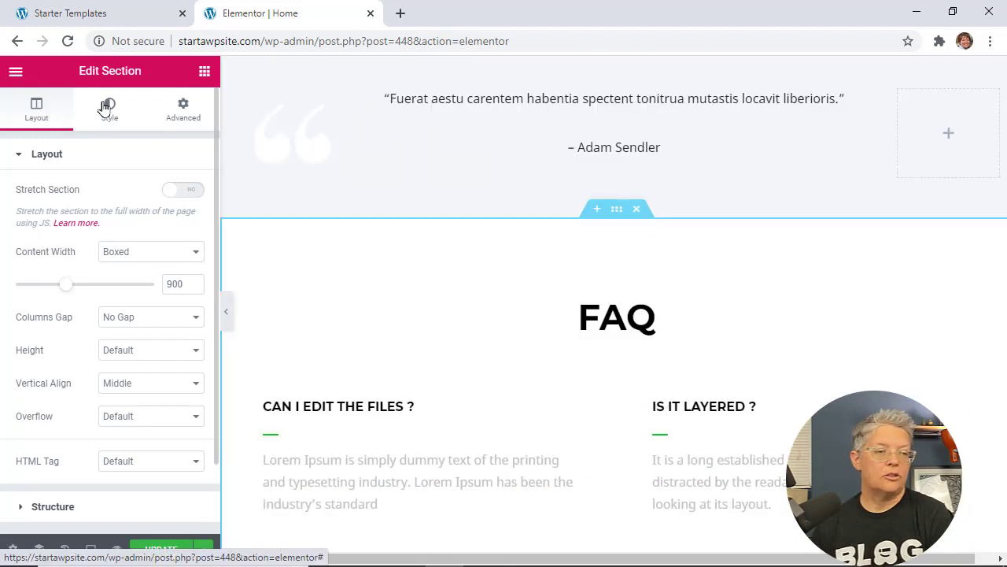
left_click(108, 108)
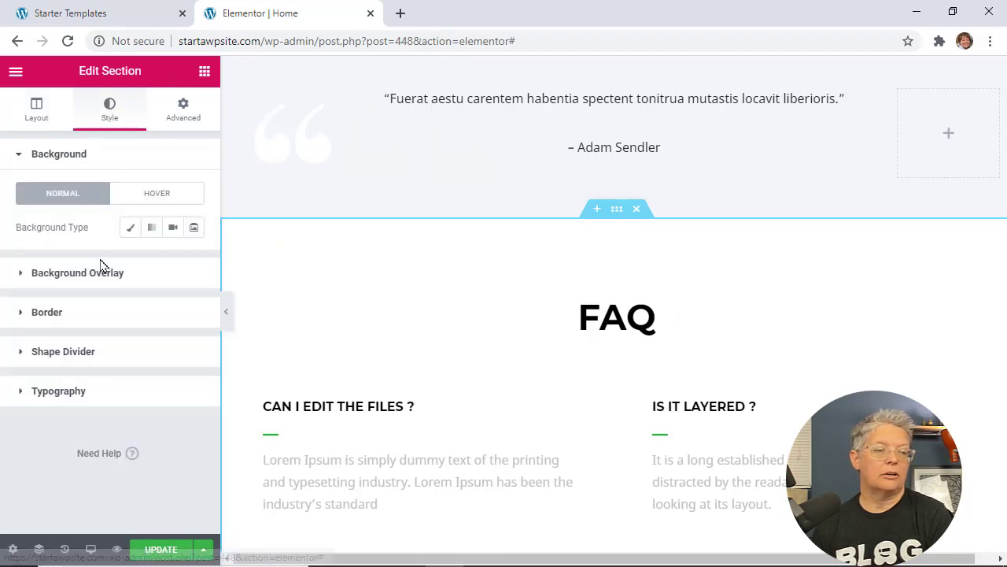
left_click(126, 273)
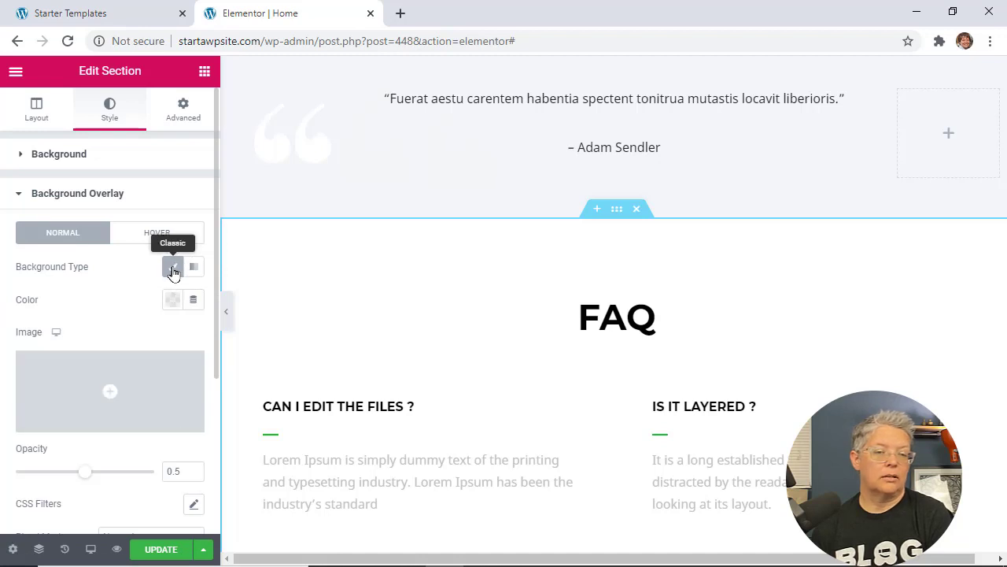
left_click(173, 299)
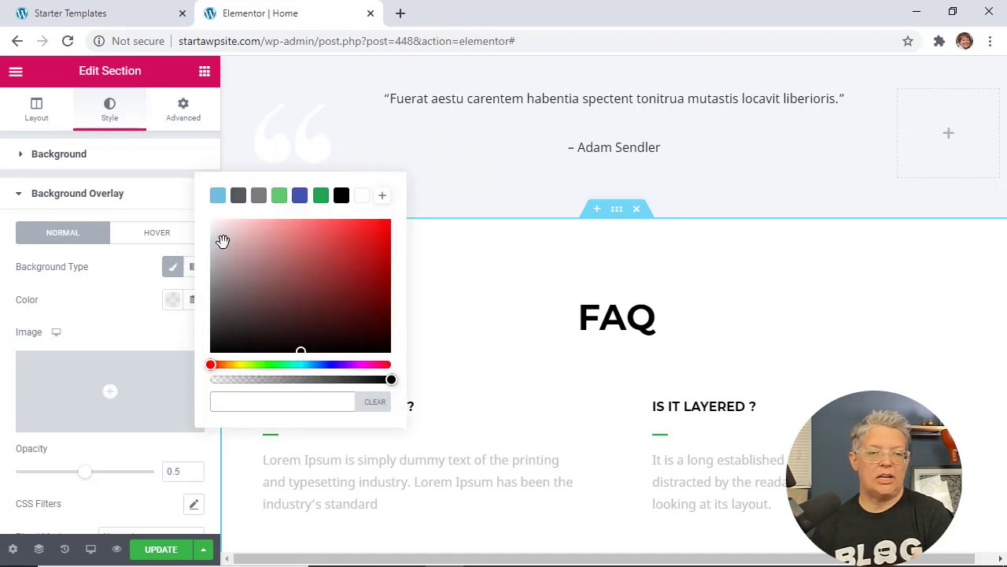
left_click(222, 241)
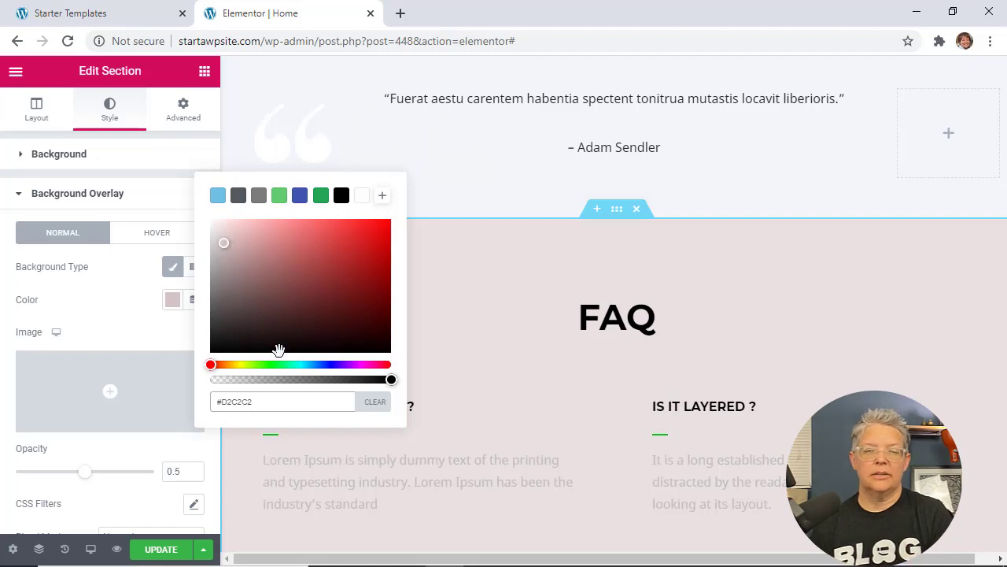
left_click(124, 314)
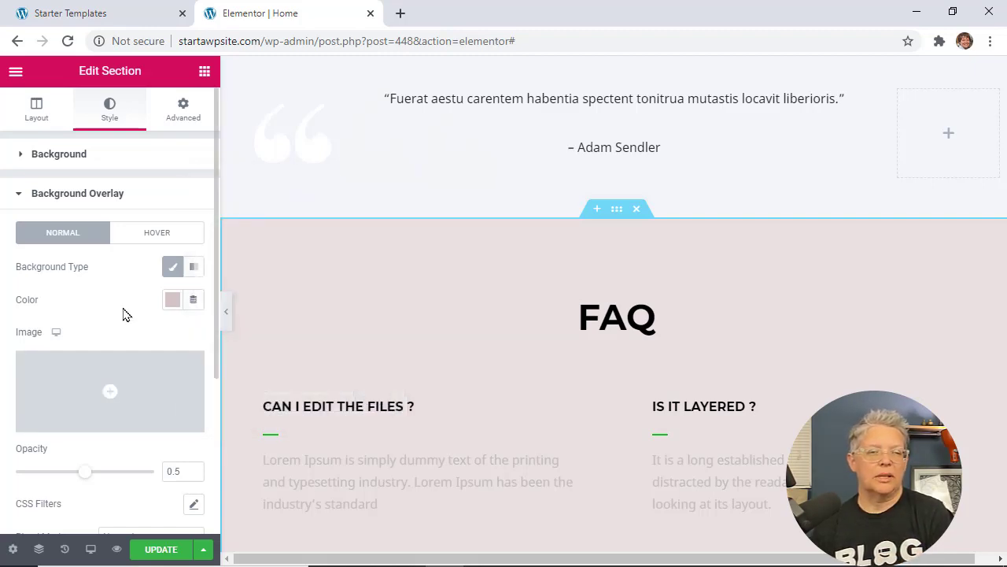
- Review the FAQ section's motion effects and layout options, and look through the surrounding home page sections
scroll(373, 241, "down", 8)
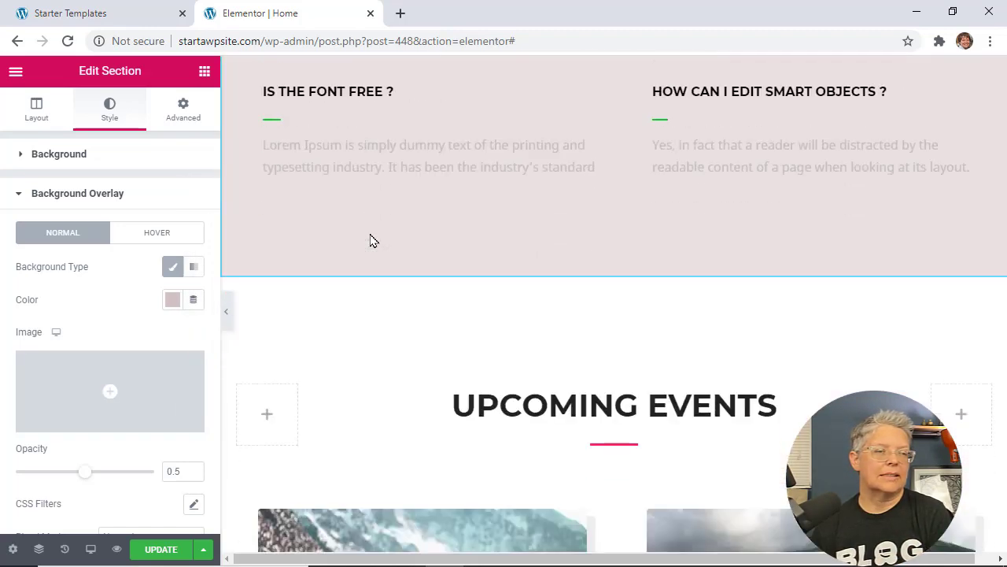
scroll(373, 241, "up", 5)
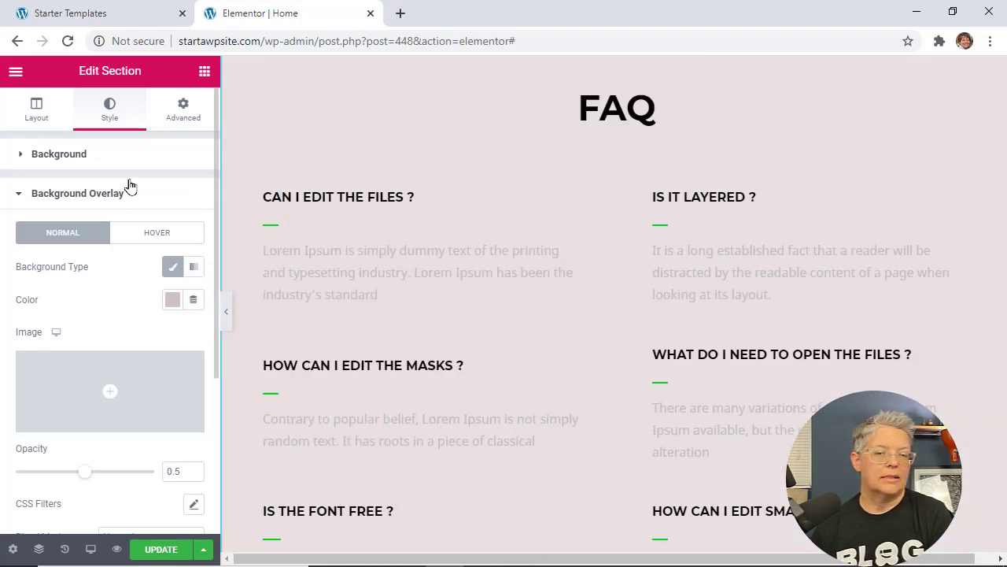
scroll(116, 270, "down", 3)
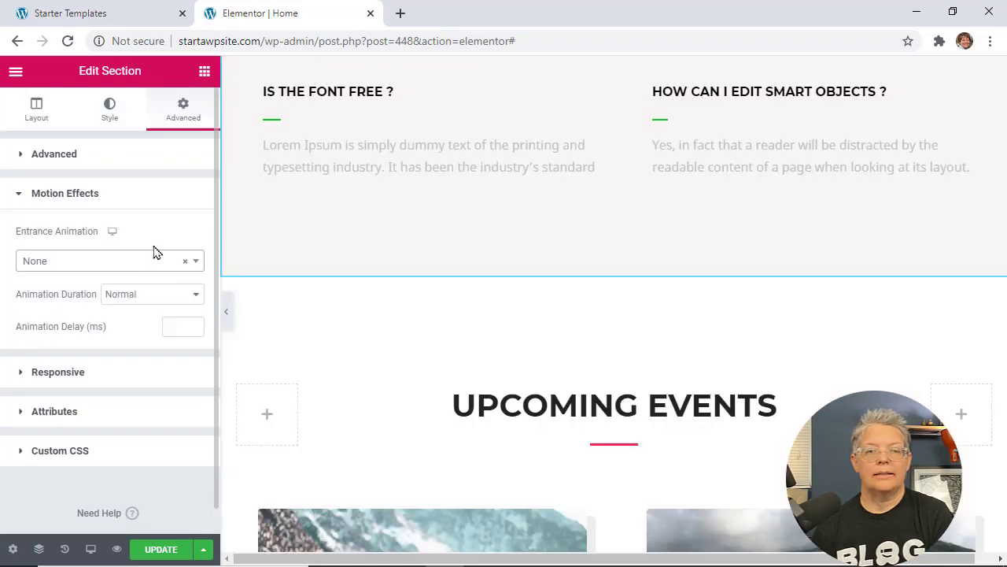
left_click(37, 109)
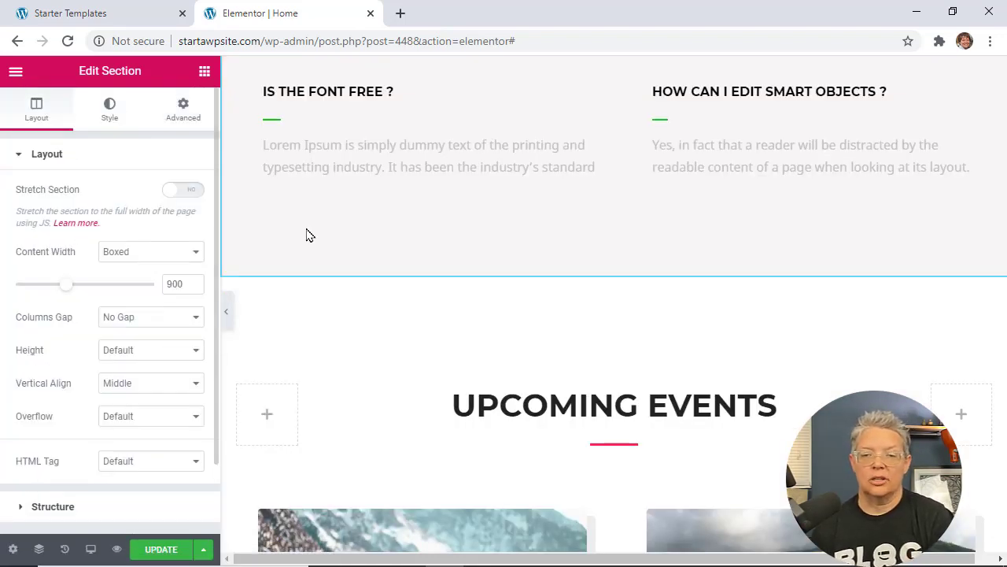
scroll(362, 244, "up", 5)
scroll(409, 253, "up", 5)
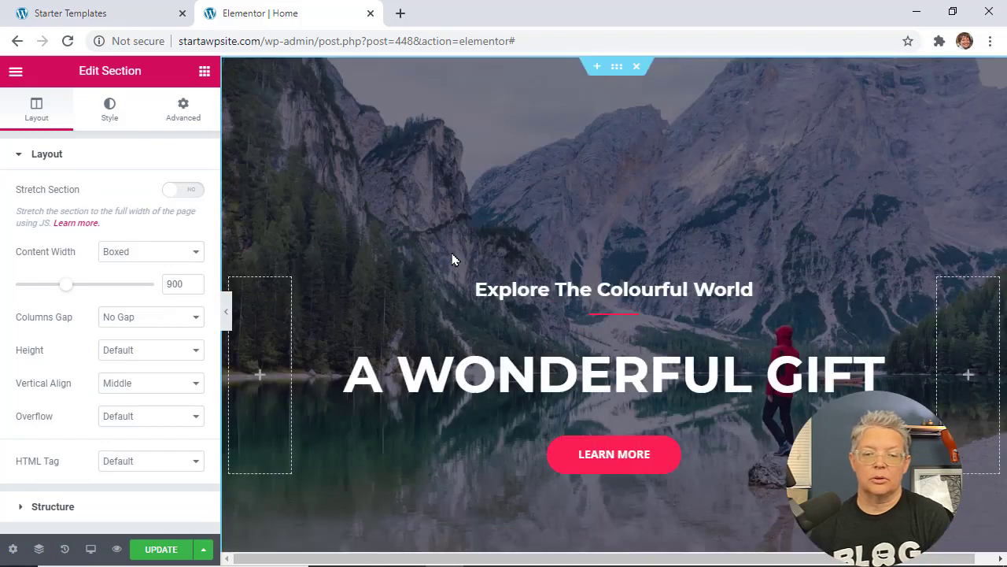
scroll(531, 331, "down", 15)
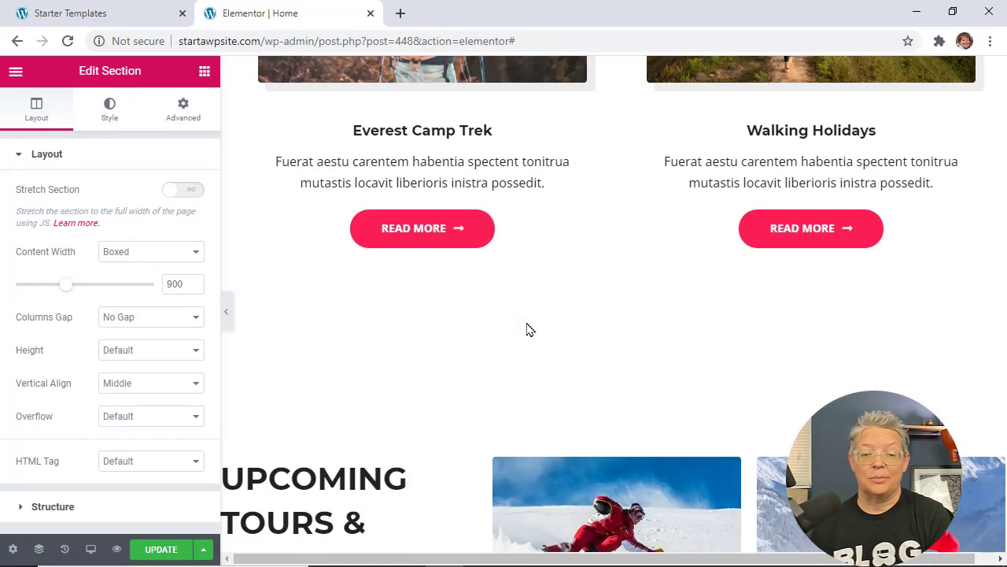
scroll(526, 324, "down", 5)
scroll(527, 325, "up", 7)
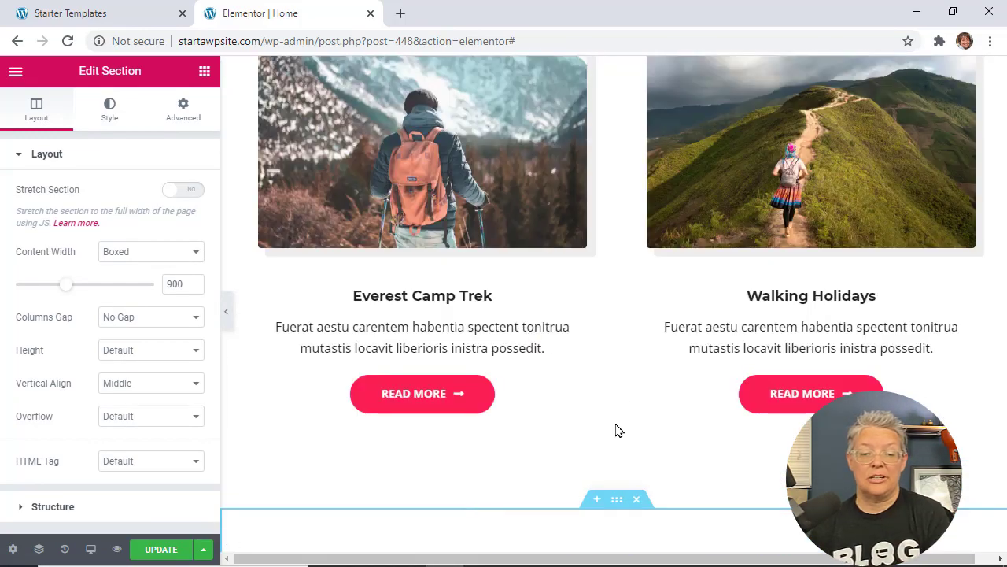
scroll(616, 435, "up", 1)
scroll(615, 438, "down", 10)
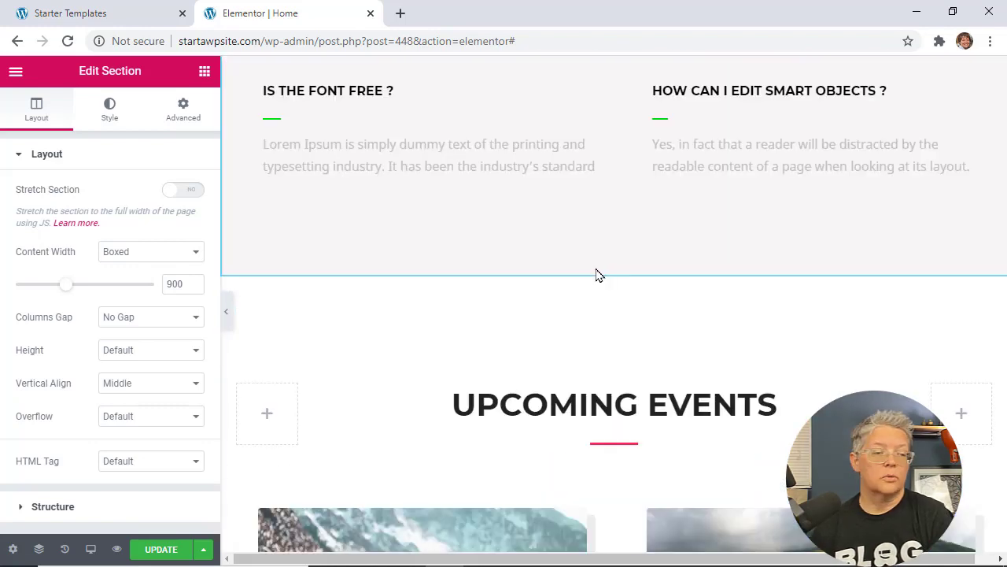
- Add a section with two equal columns between the FAQ and Upcoming Events sections
left_click(596, 275)
left_click(577, 347)
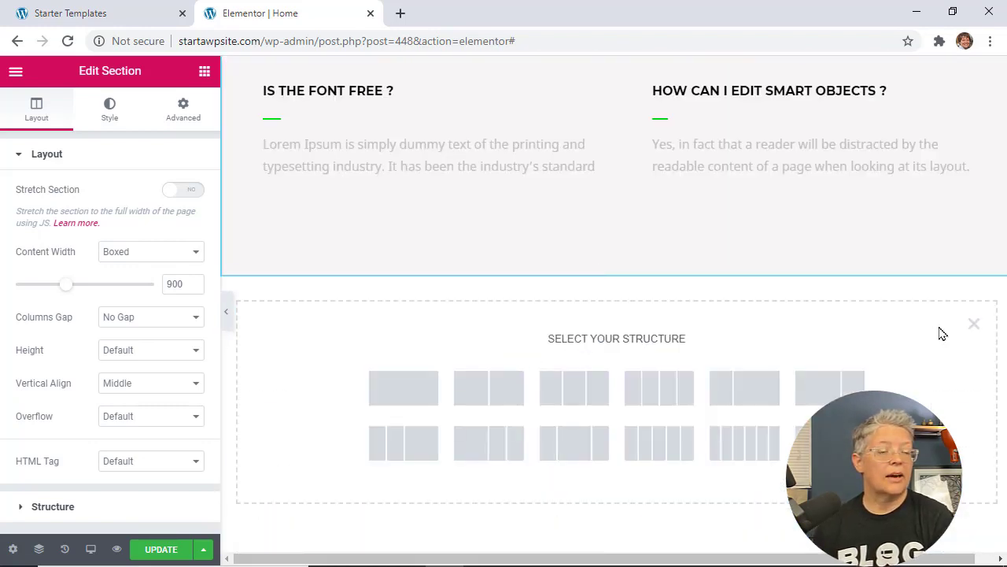
left_click(463, 392)
- Place a Google Maps widget in the first column of the new two-column section
left_click(419, 297)
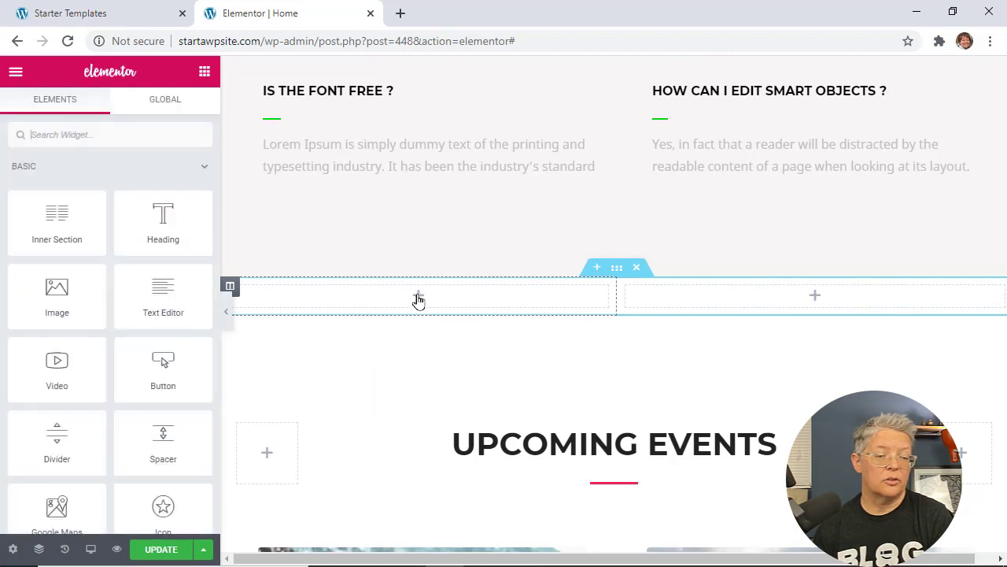
scroll(94, 358, "down", 3)
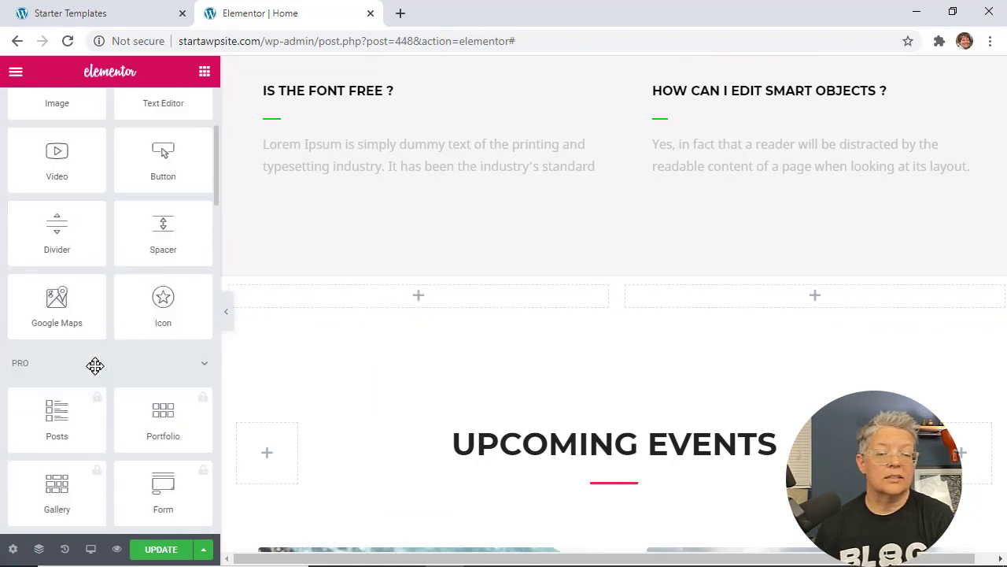
left_click_drag(86, 322, 395, 297)
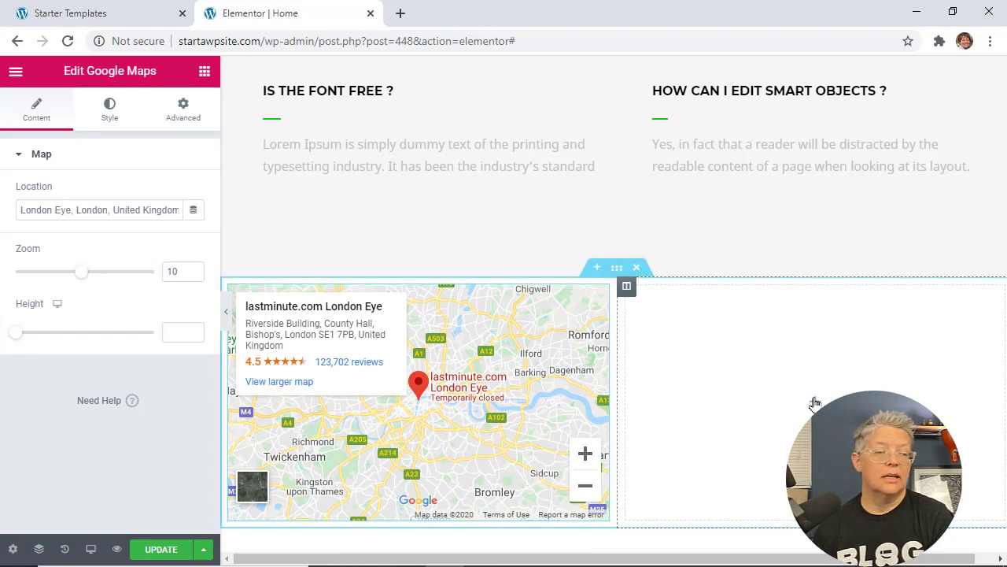
- Add a Heading widget in the column beside the map and set its text to "Find Us Here"
left_click(816, 406)
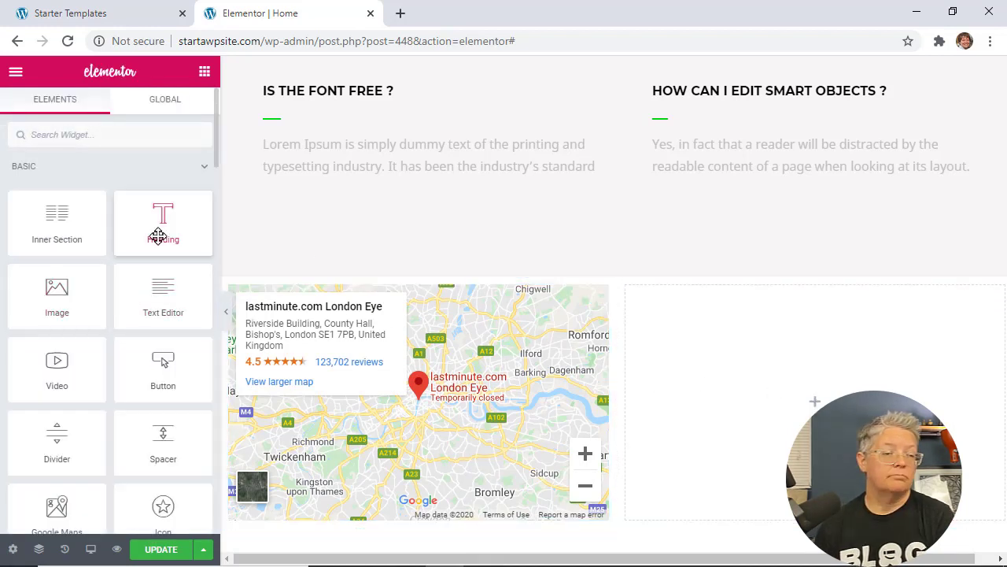
left_click_drag(157, 236, 777, 416)
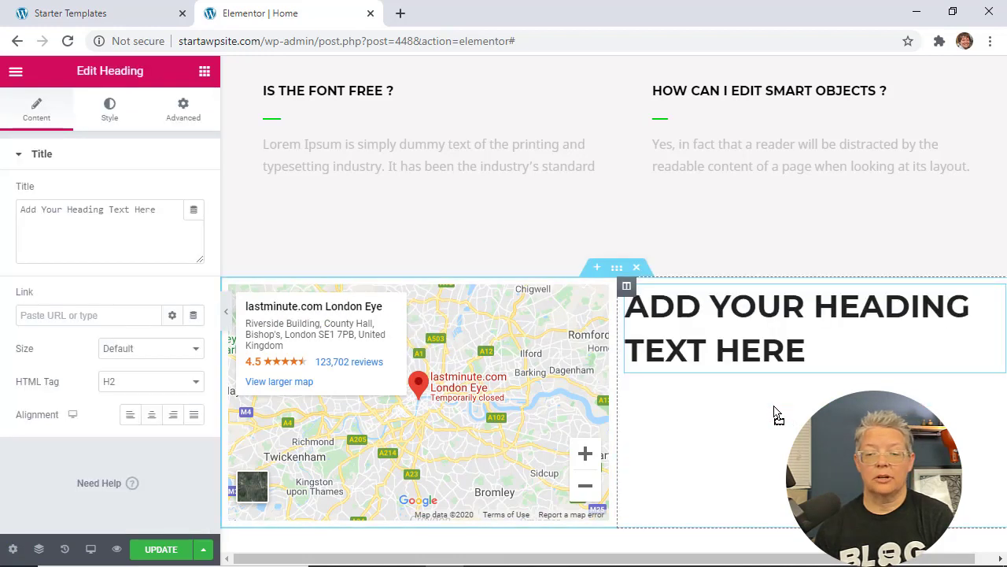
left_click(813, 356)
type("Find Us Here")
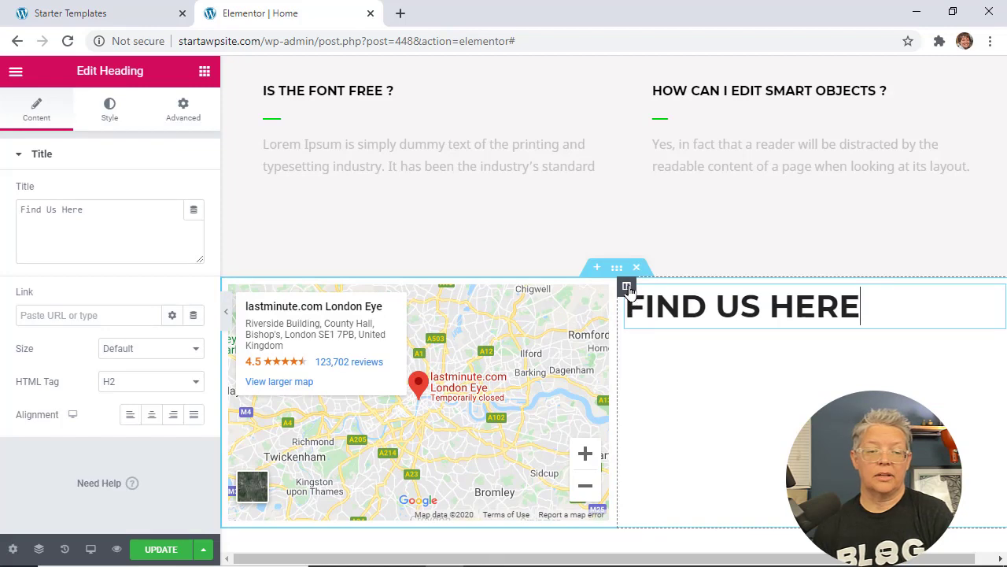
- Move the heading column ahead of the map column and change the heading text to "Let's Connect"
left_click_drag(627, 288, 307, 326)
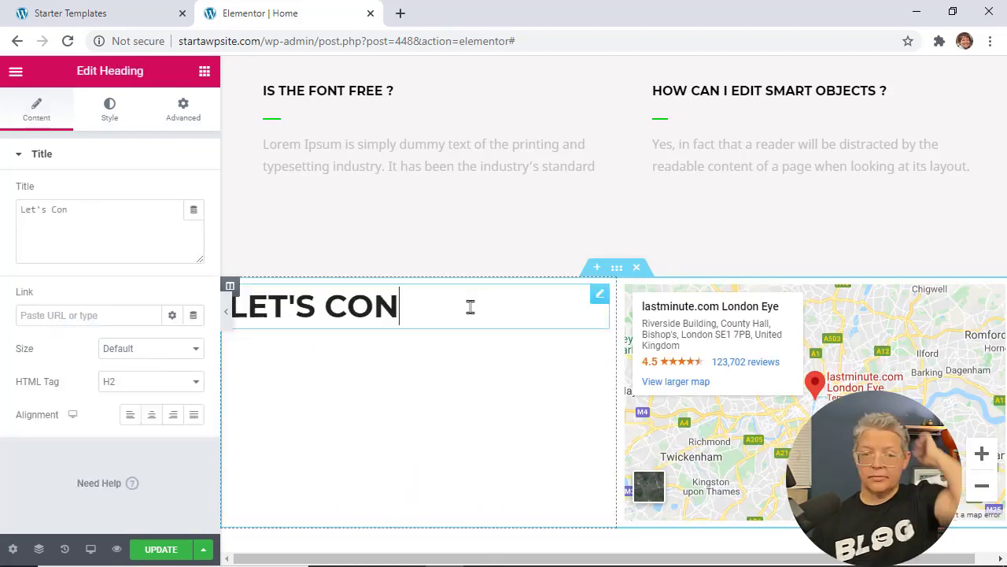
type("nect")
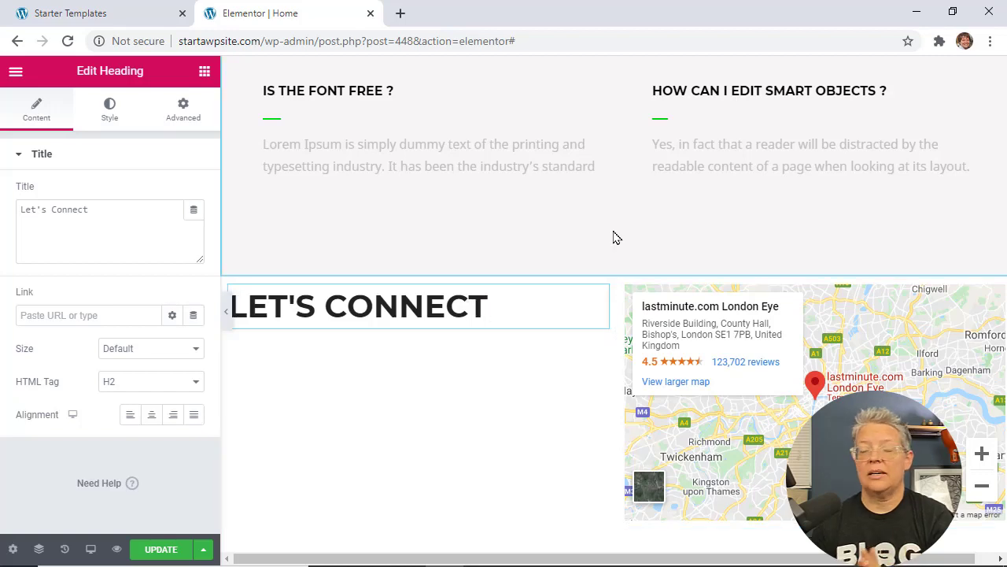
- Return to the top of the home page and save all changes by updating it
scroll(612, 236, "up", 10)
scroll(614, 236, "up", 2)
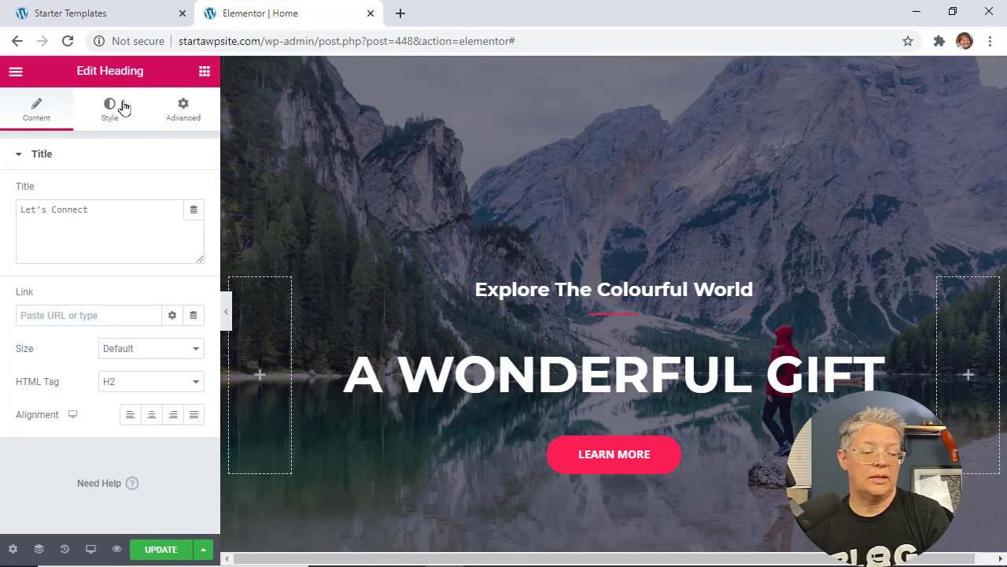
left_click(157, 550)
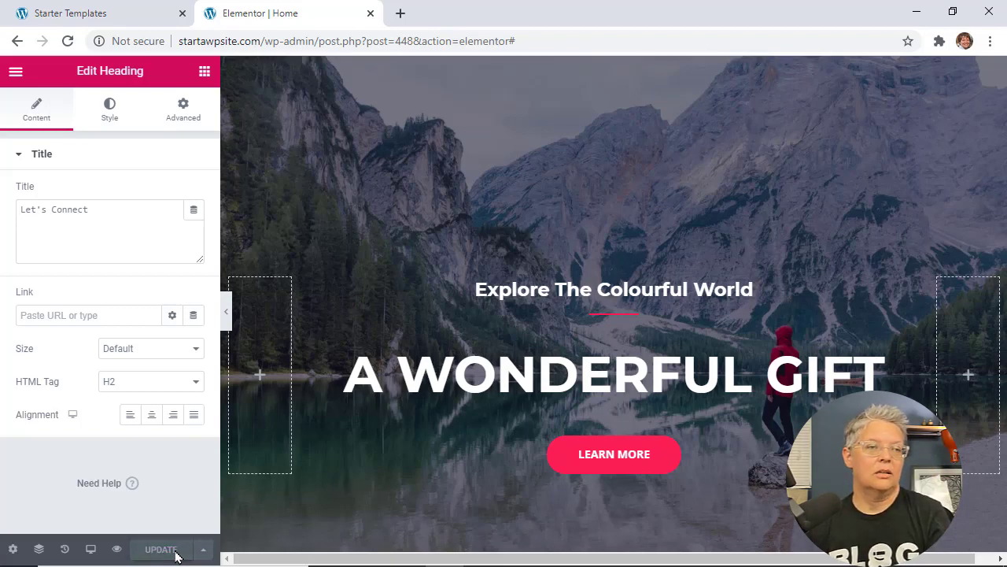
- Switch to the Starter Templates page and open the live My Blog site in a new browser tab
left_click(117, 14)
right_click(55, 70)
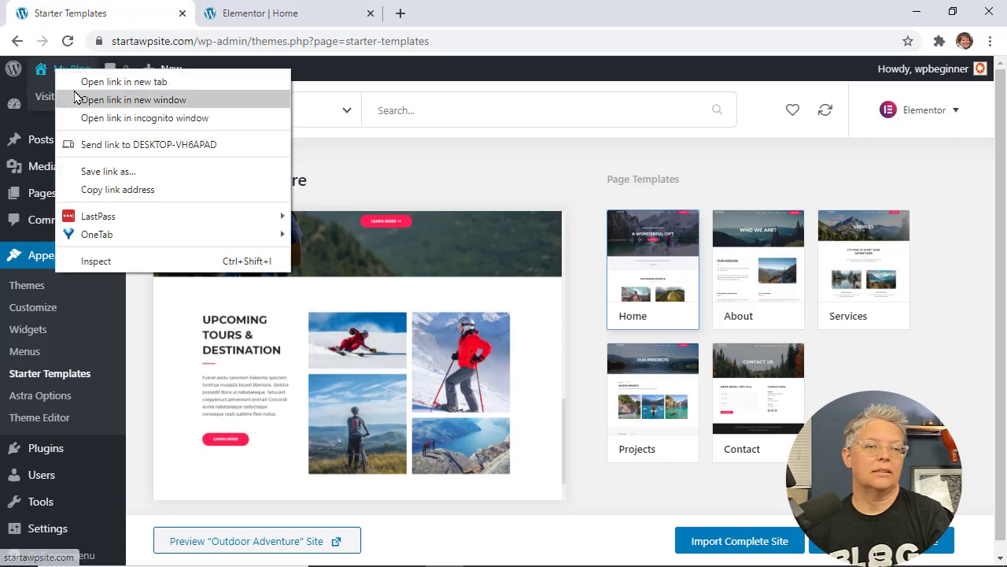
left_click(88, 82)
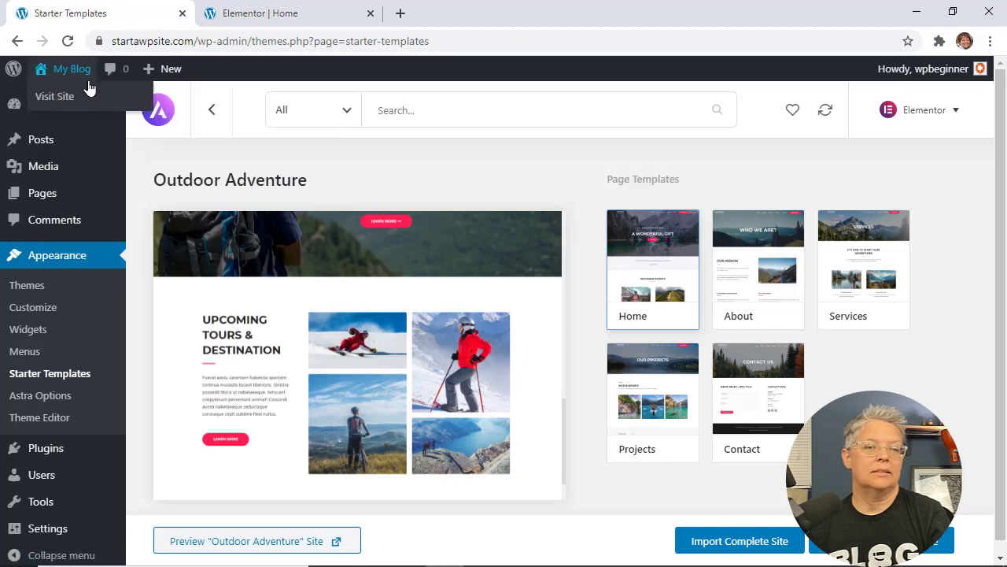
- Review the live home page in its own browser tab from the hero area down to the footer
left_click(235, 17)
scroll(225, 189, "down", 9)
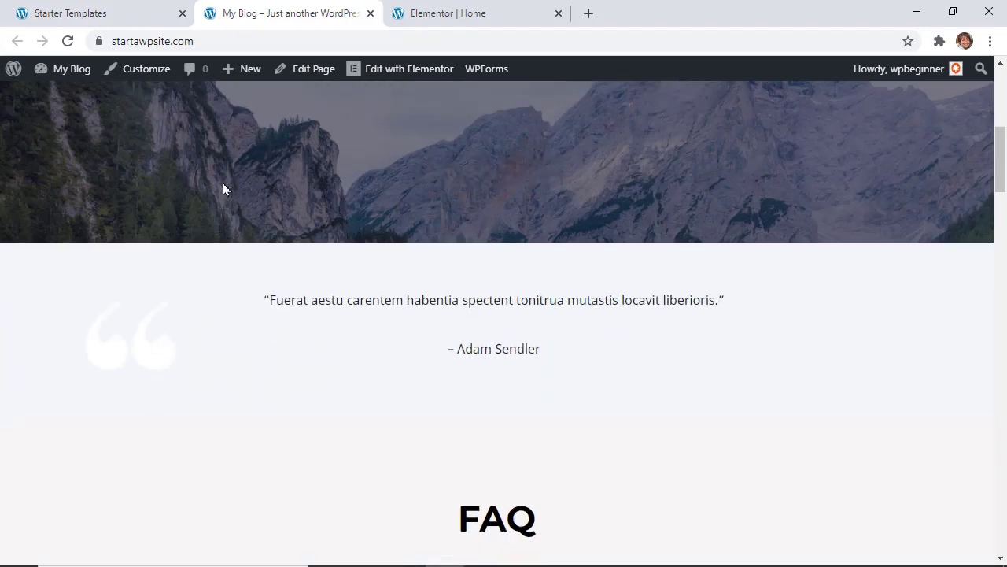
scroll(433, 352, "down", 10)
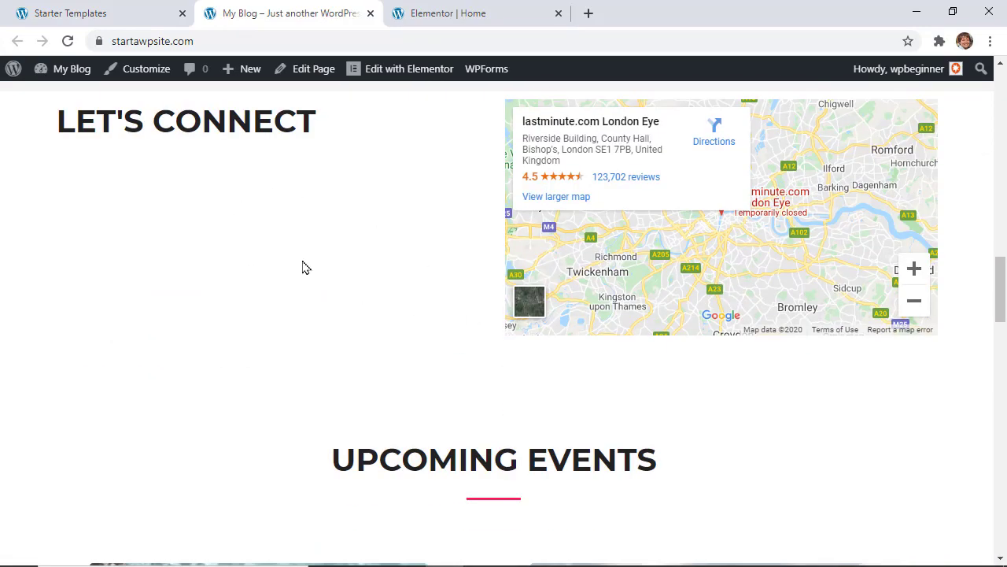
scroll(296, 265, "down", 4)
scroll(297, 265, "down", 3)
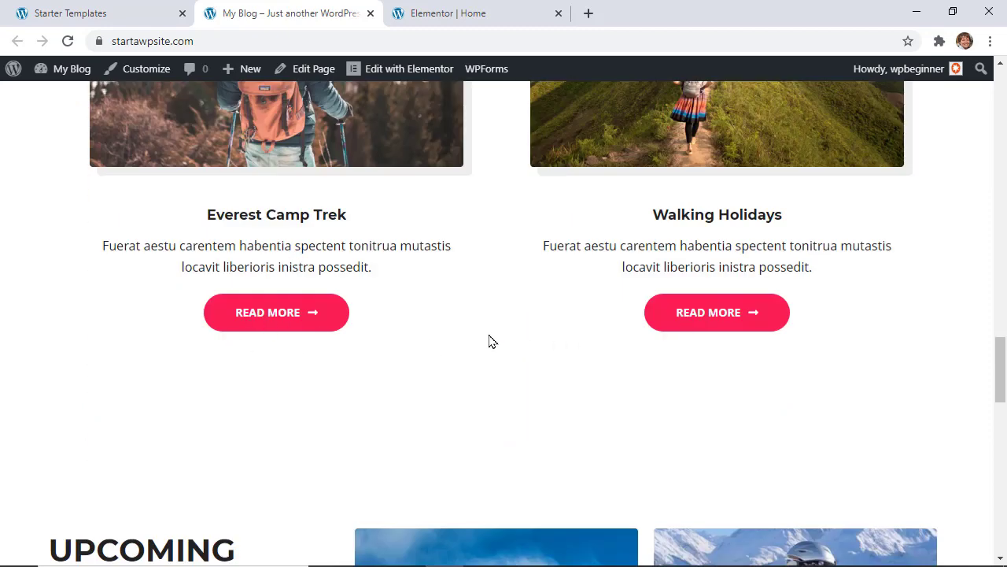
scroll(488, 340, "down", 10)
scroll(486, 344, "down", 2)
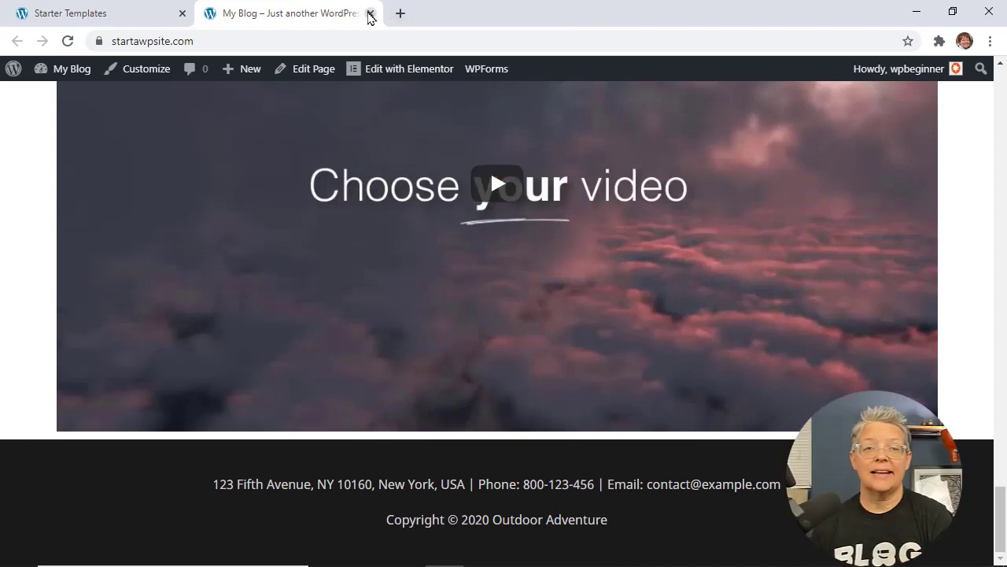
- Close the Elementor and live site tabs and open the list of all pages in the WordPress admin
left_click(370, 13)
left_click(370, 13)
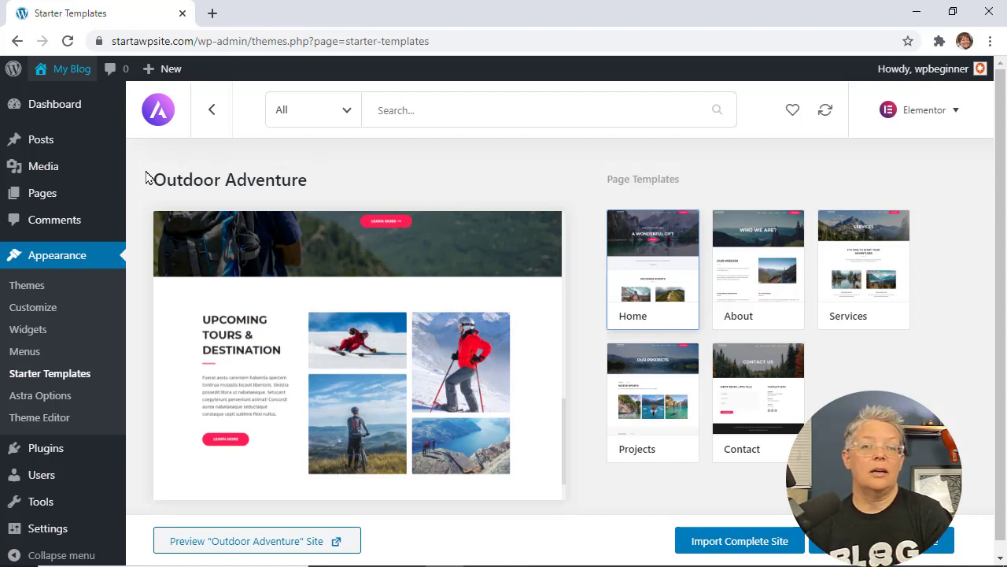
mouse_move(36, 192)
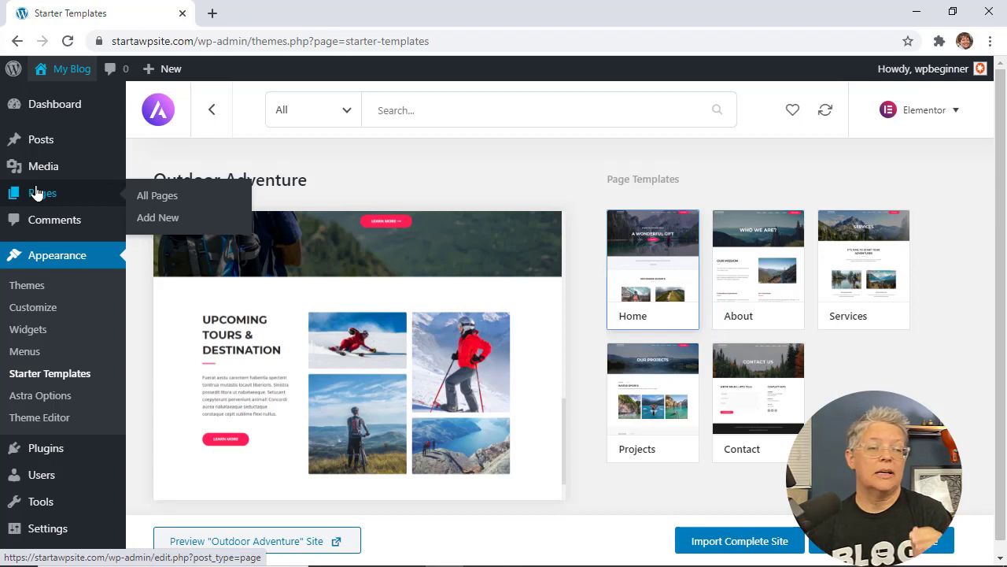
left_click(37, 192)
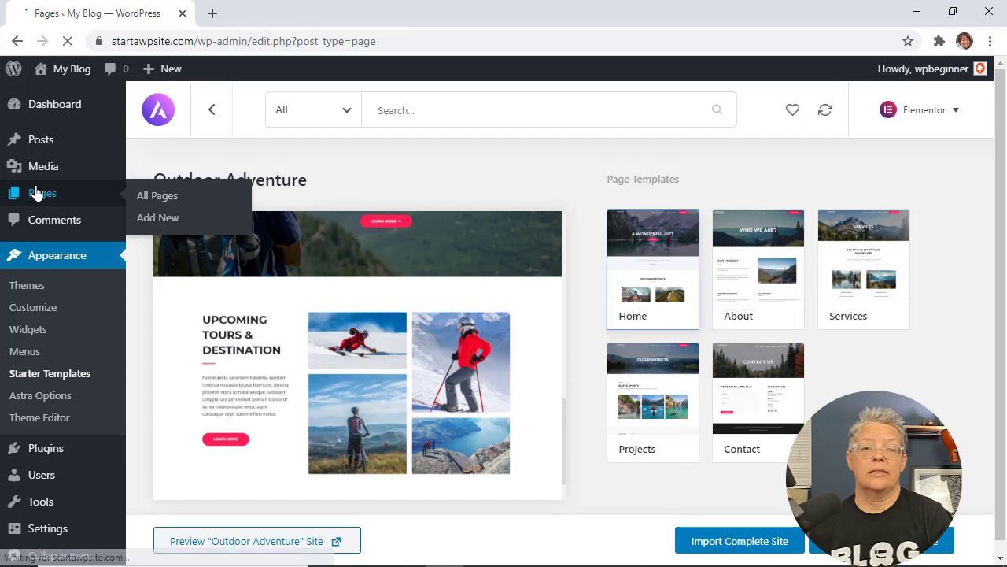
scroll(327, 339, "down", 3)
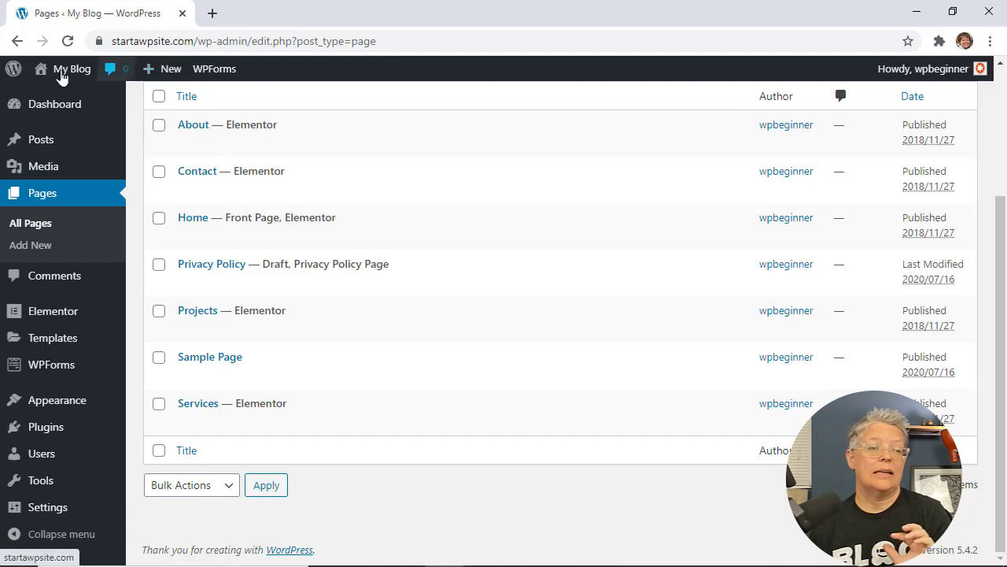
- Open the live My Blog site in a new browser tab from the Pages list
mouse_move(60, 75)
right_click(60, 94)
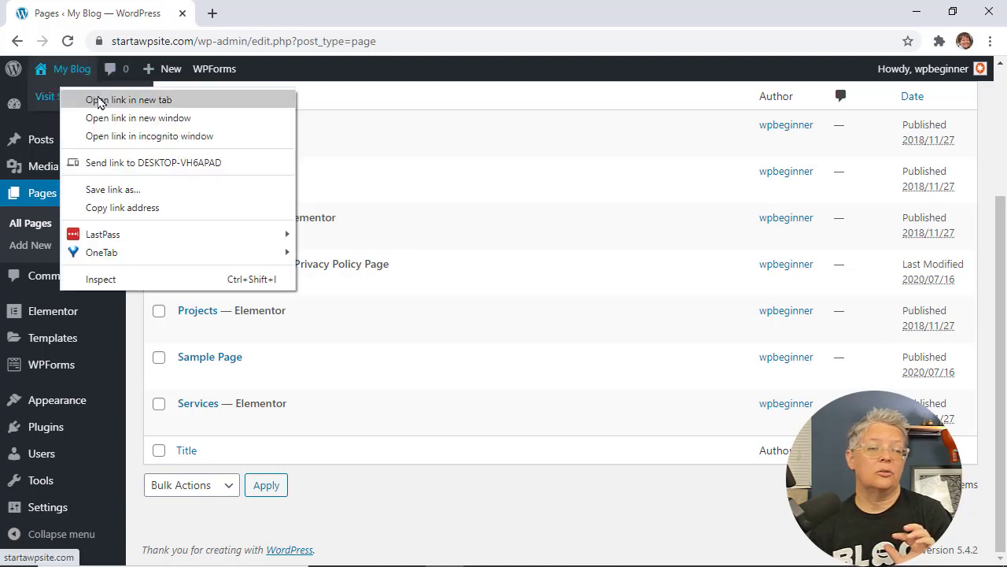
left_click(99, 99)
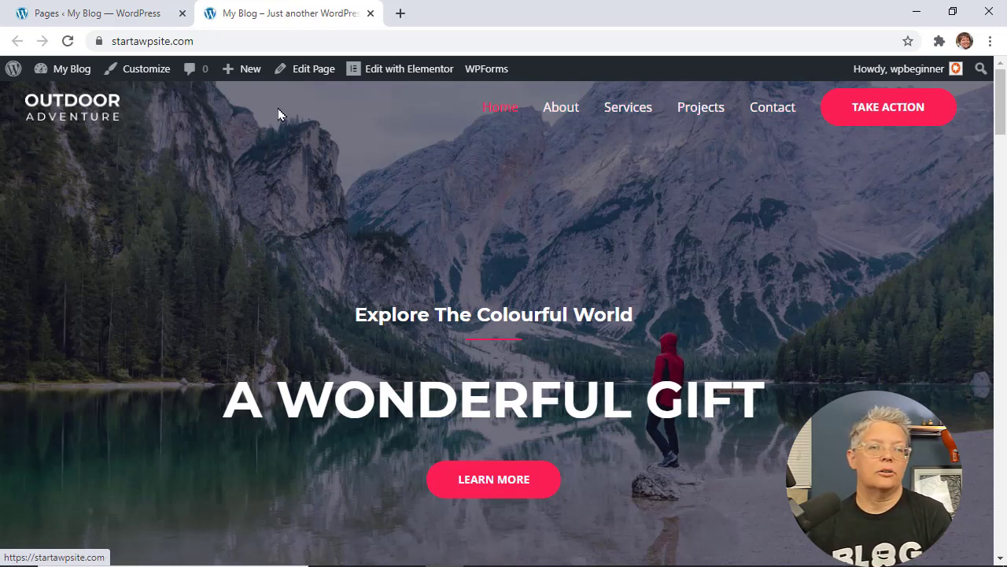
- Return to the Pages list and move Sample Page to the trash
left_click(138, 16)
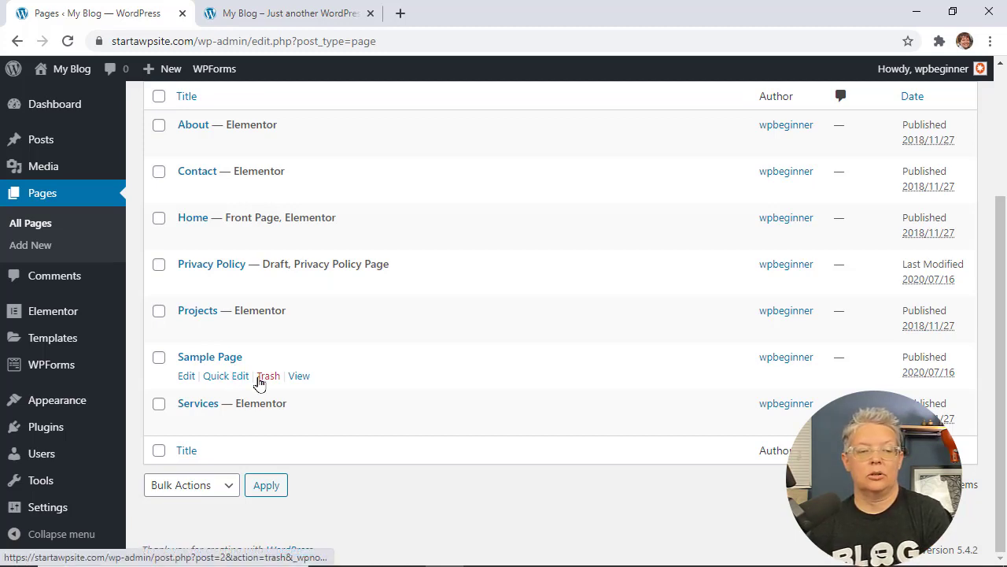
left_click(268, 376)
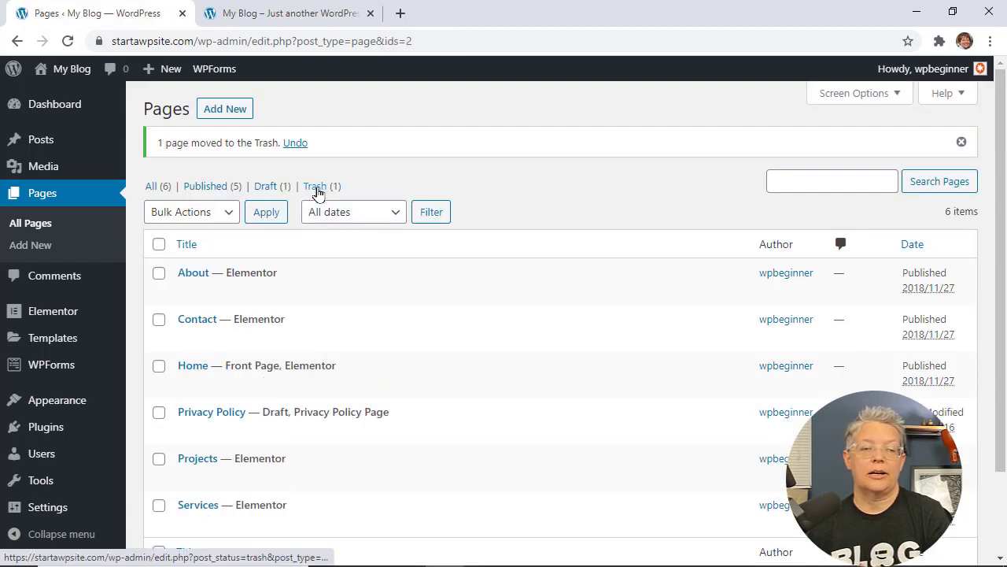
- Open the Privacy Policy draft for editing, read through its sections to the end, and publish the page
scroll(270, 290, "down", 2)
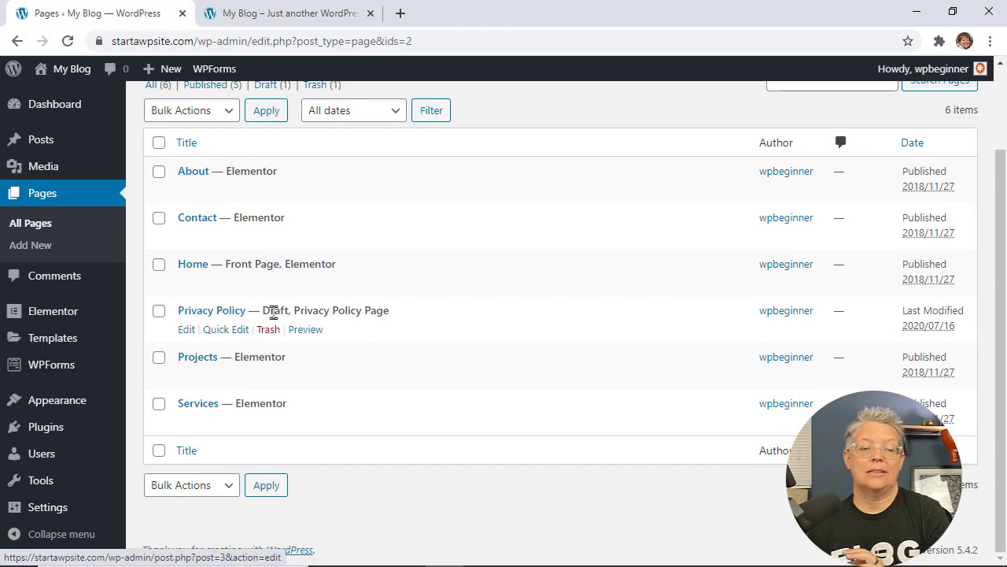
left_click(185, 330)
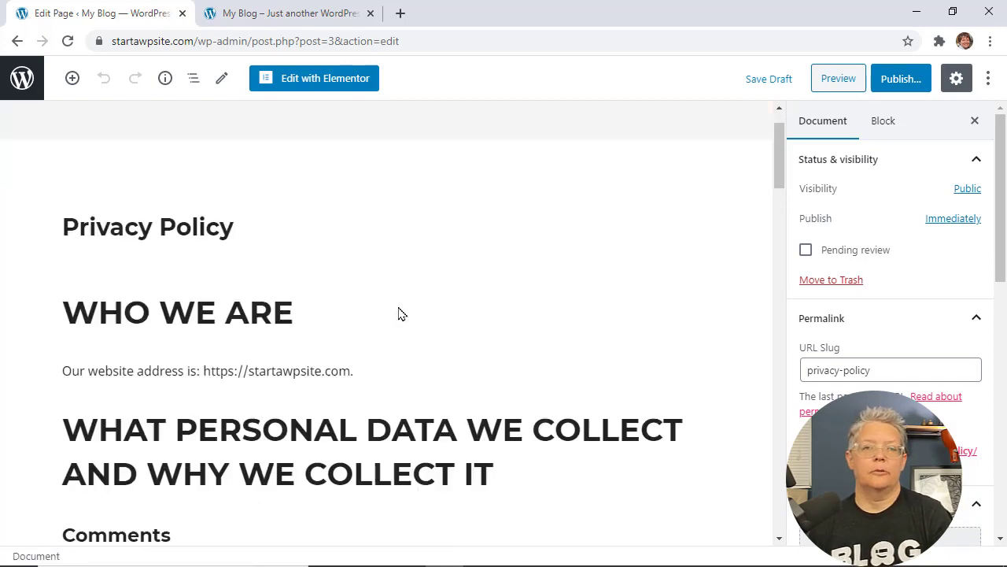
scroll(430, 326, "down", 7)
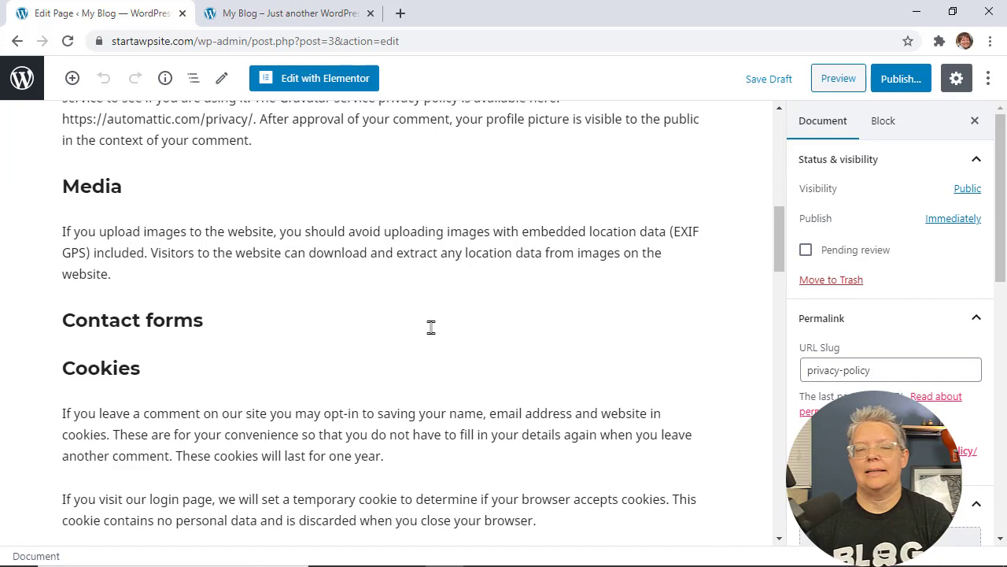
scroll(430, 327, "down", 3)
scroll(430, 327, "down", 3)
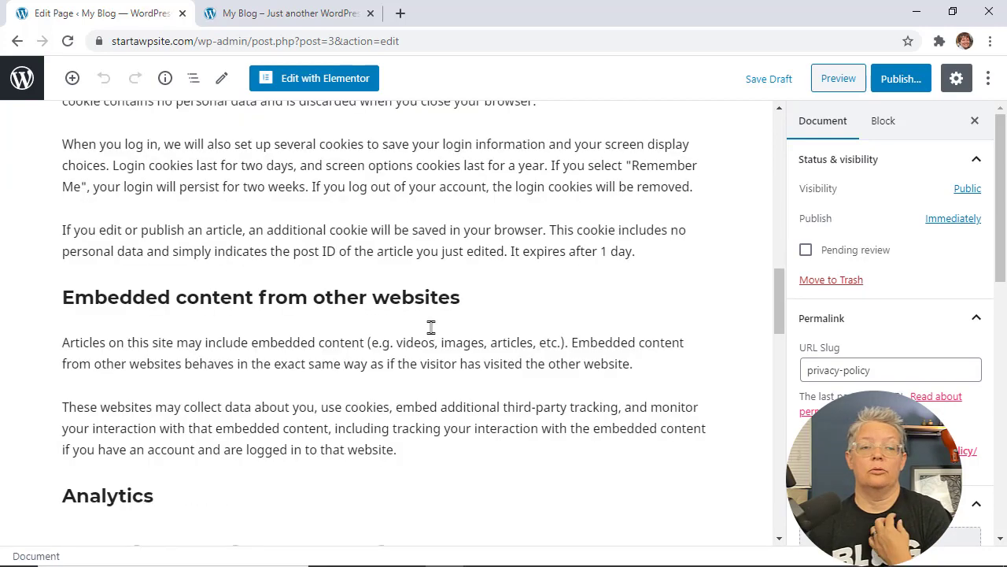
scroll(430, 326, "down", 3)
scroll(431, 332, "down", 3)
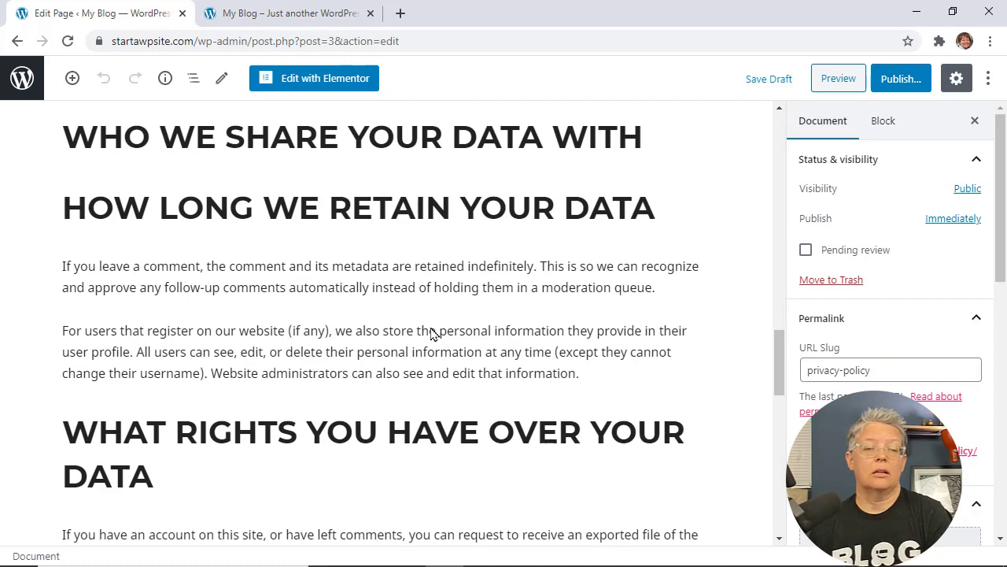
scroll(431, 331, "down", 9)
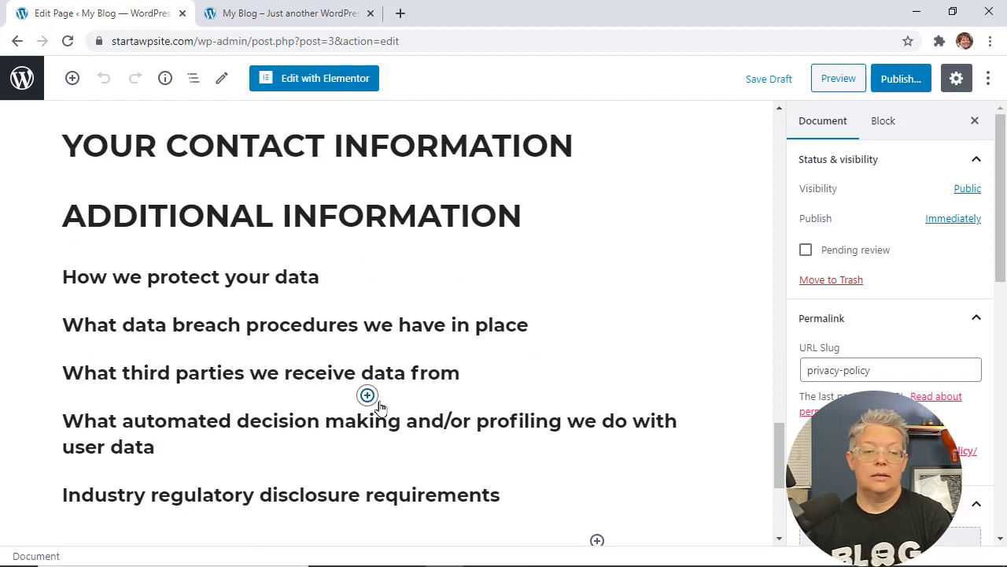
left_click(903, 86)
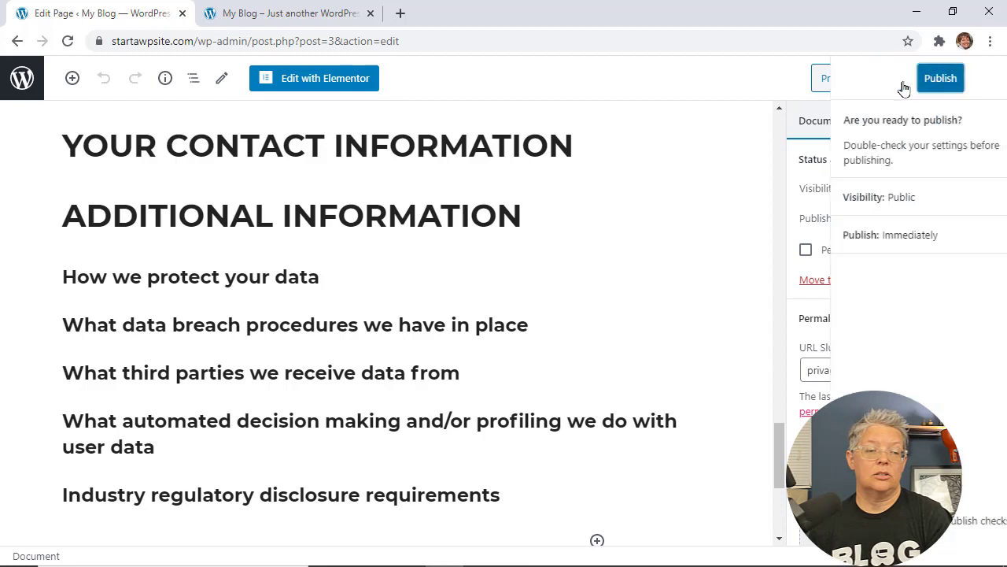
left_click(902, 85)
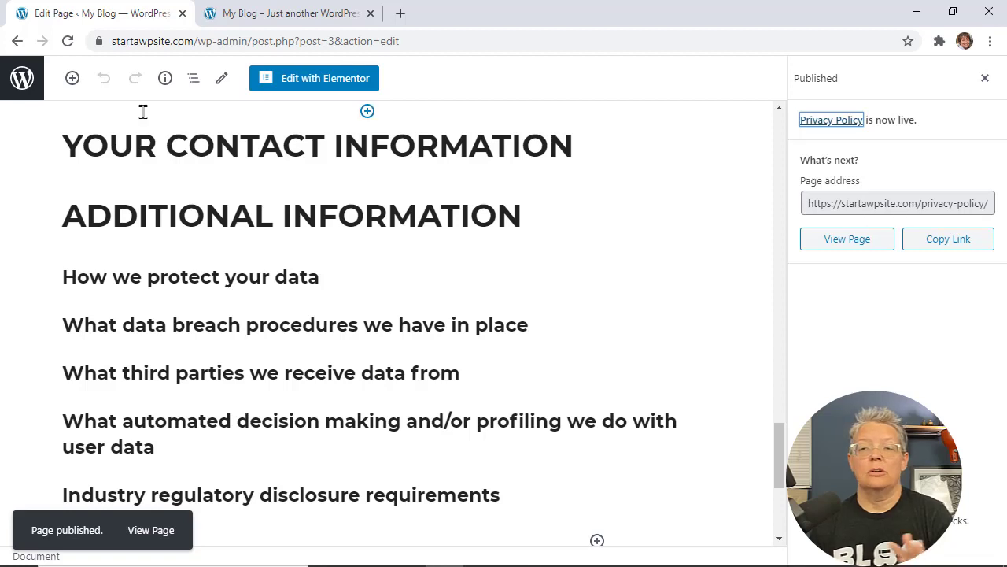
- Return to the Pages list and open the About page for editing in Elementor
left_click(21, 89)
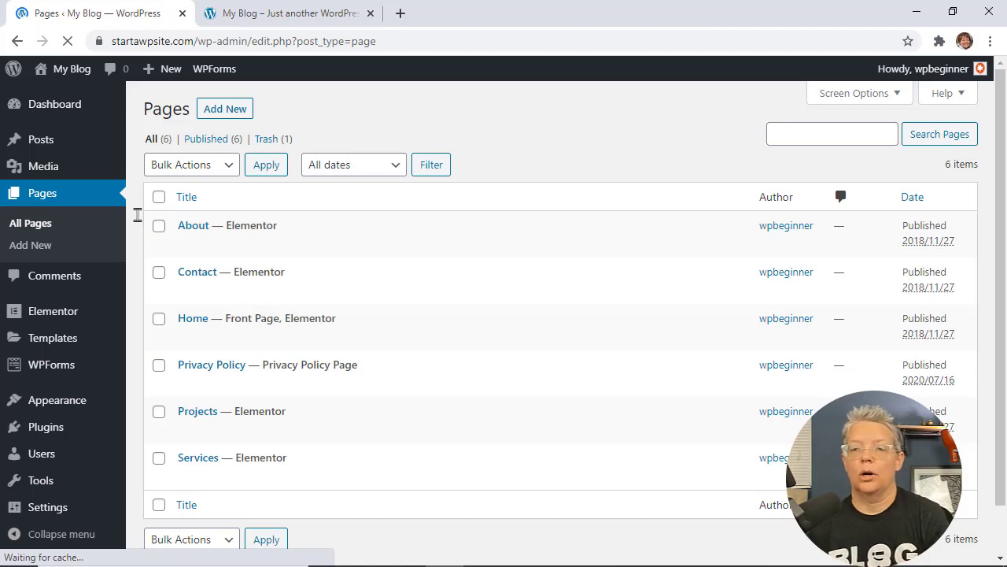
left_click(186, 245)
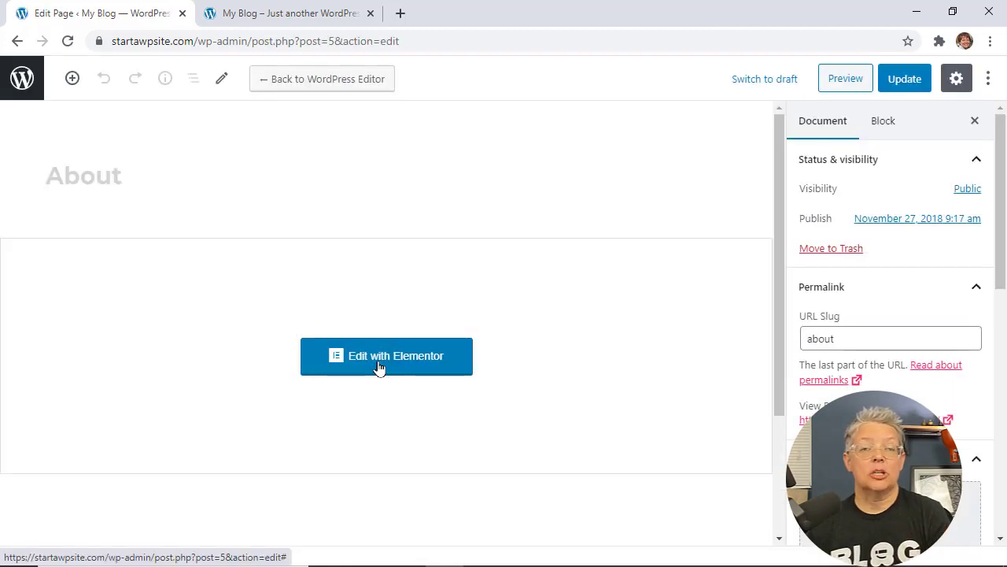
left_click(380, 364)
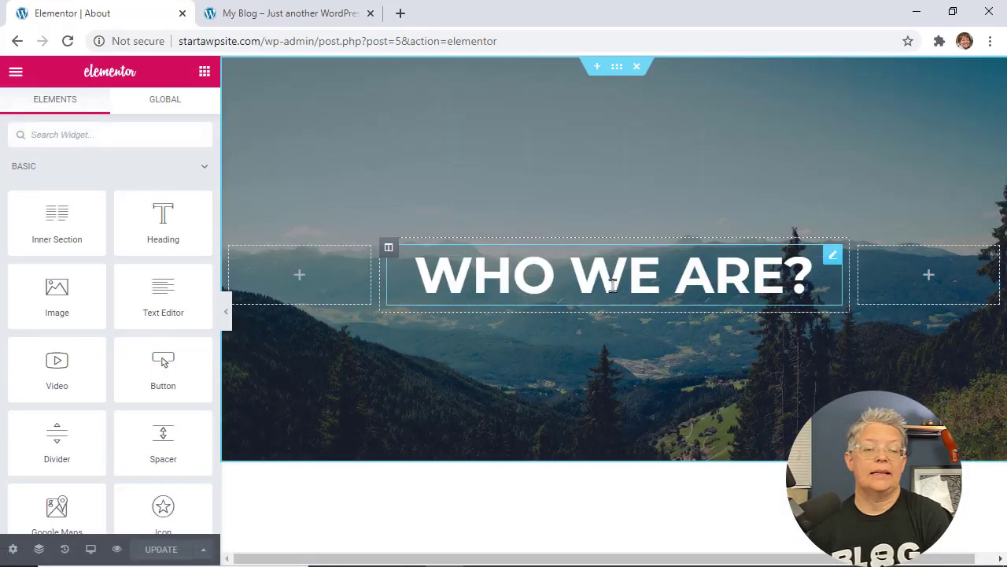
- Replace the second paragraph under Our Mission on the About page with "We believe you deserve more."
scroll(606, 275, "down", 5)
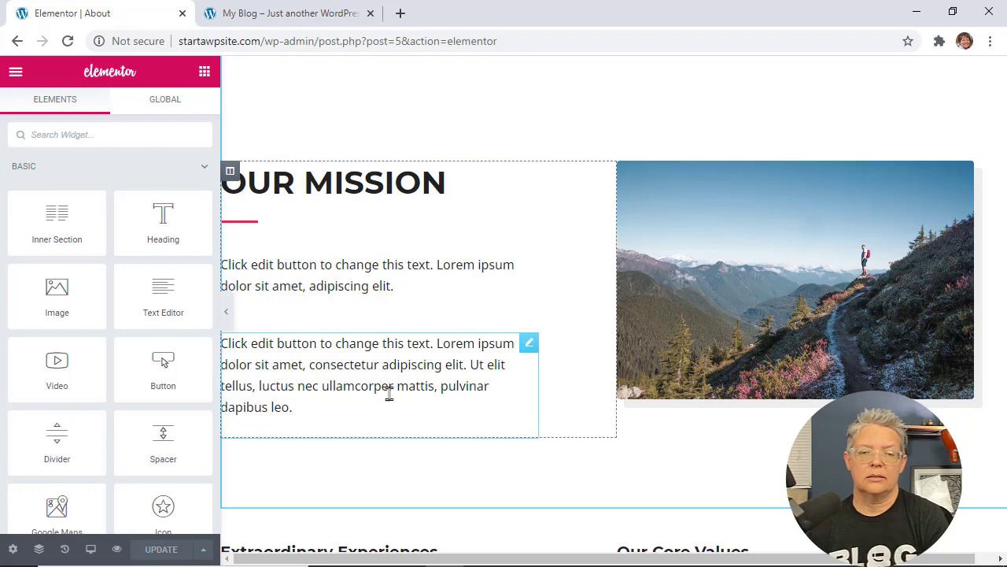
scroll(389, 394, "down", 3)
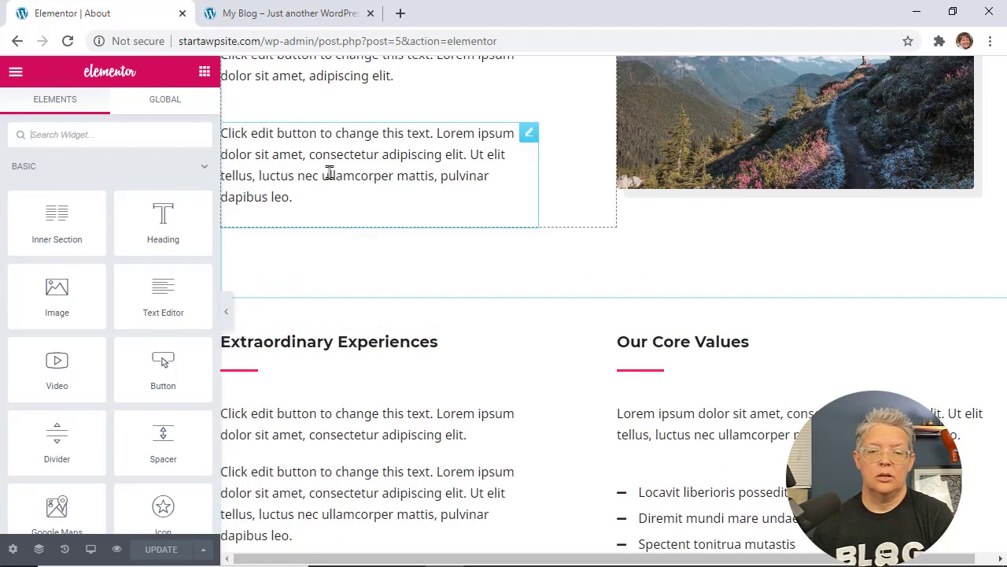
left_click(364, 197)
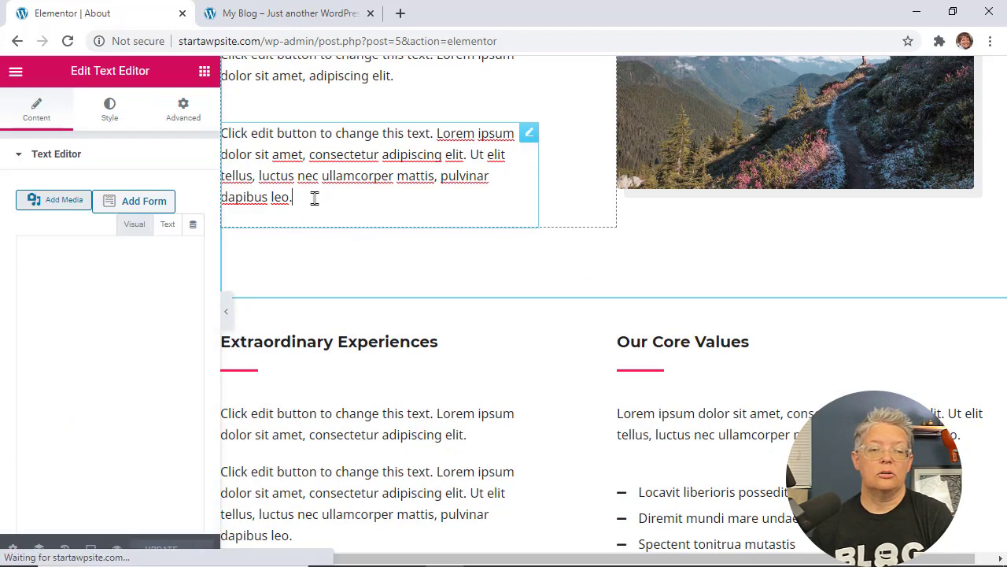
left_click(221, 136, "shift")
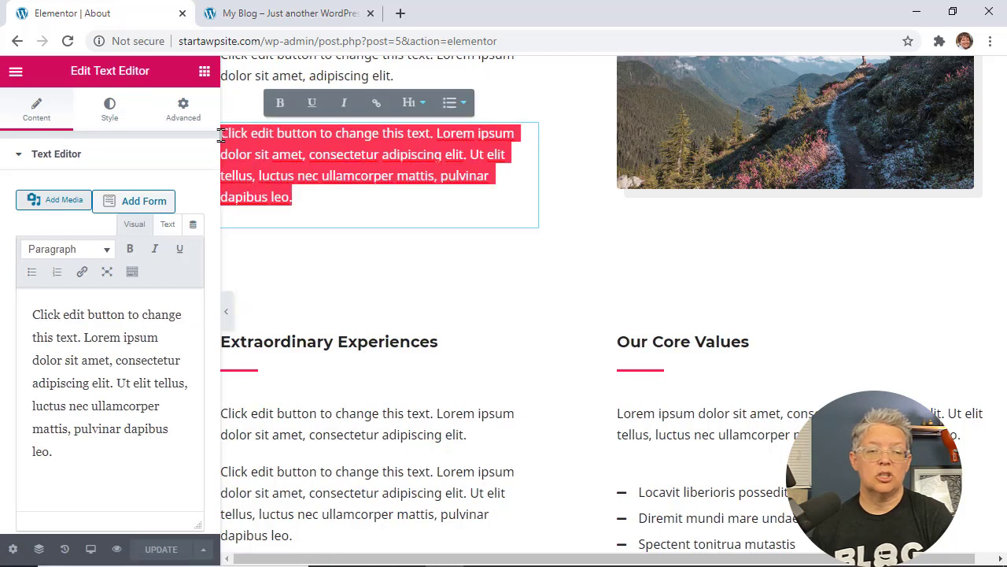
type("We b")
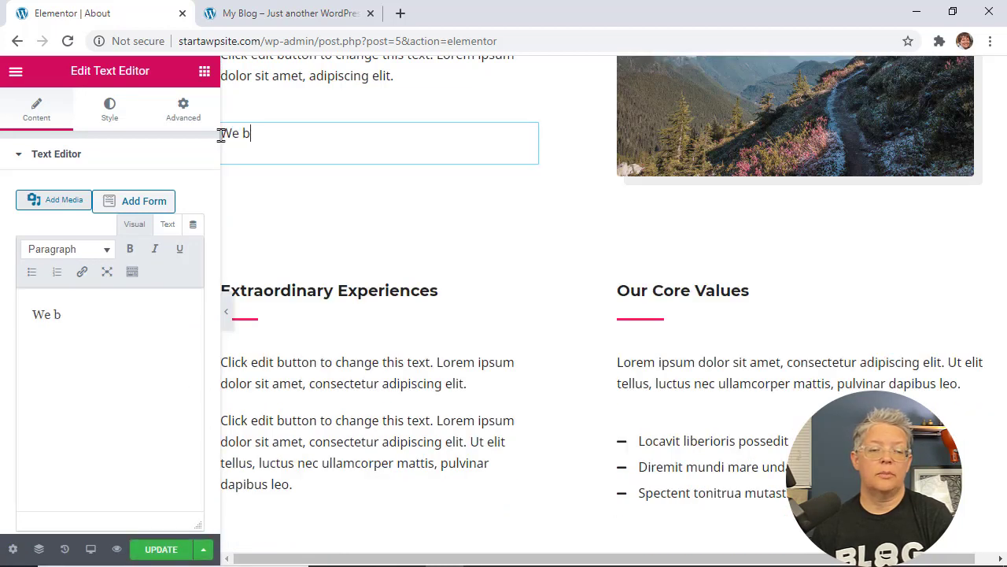
type("elieve you des")
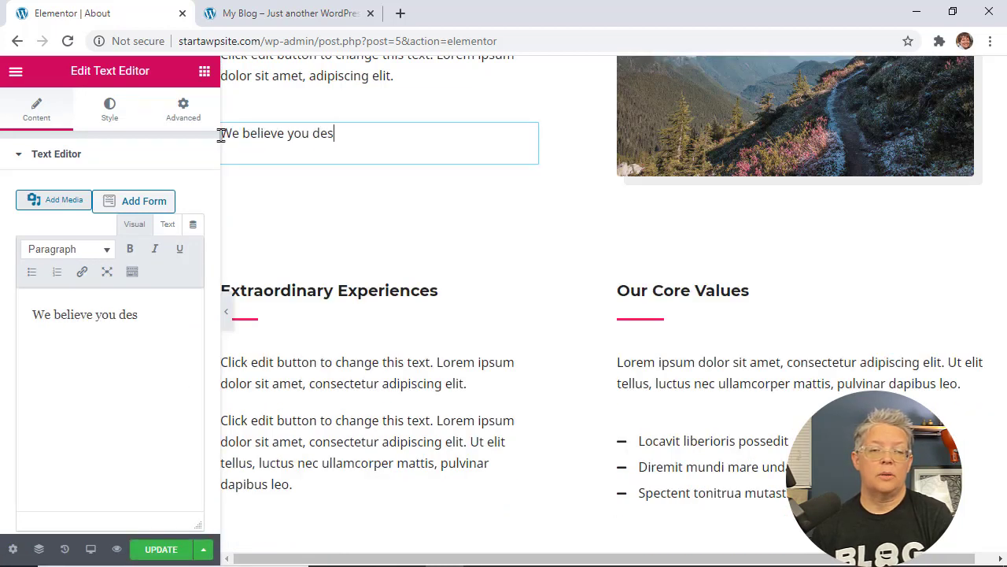
type("erve more.")
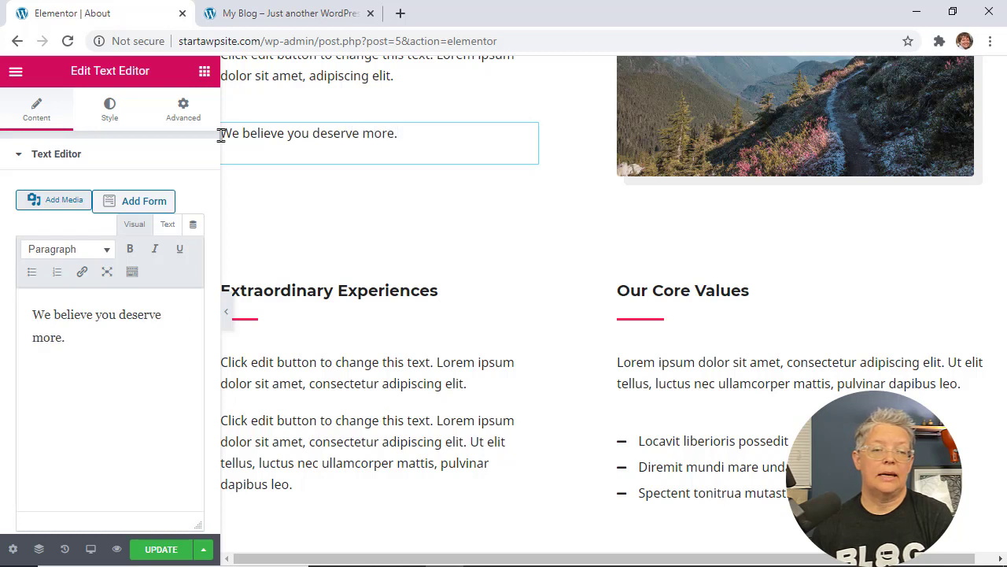
- Inspect the editing options of the Extraordinary Experiences heading and its text, and look over the rest of the About page
left_click(403, 291)
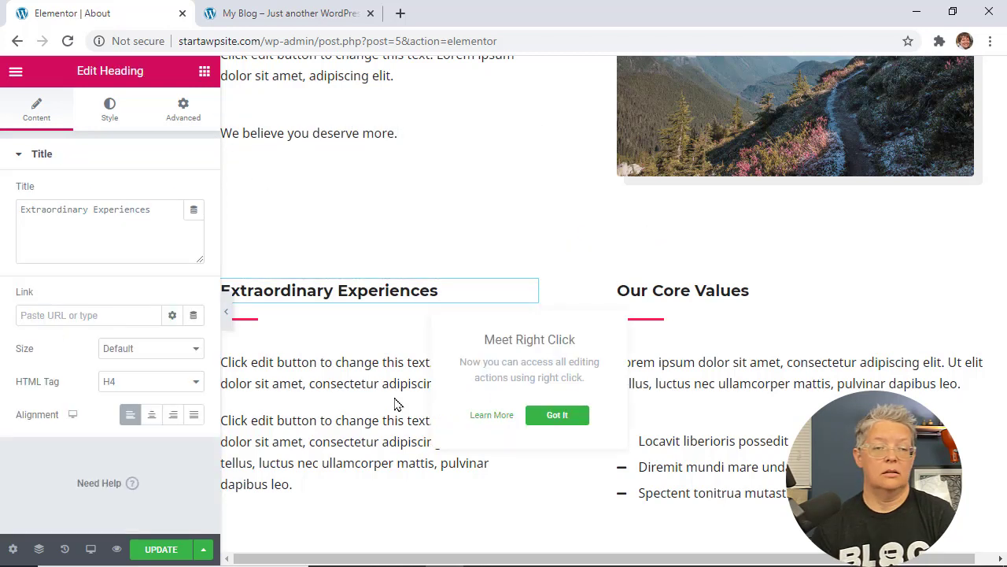
right_click(439, 292)
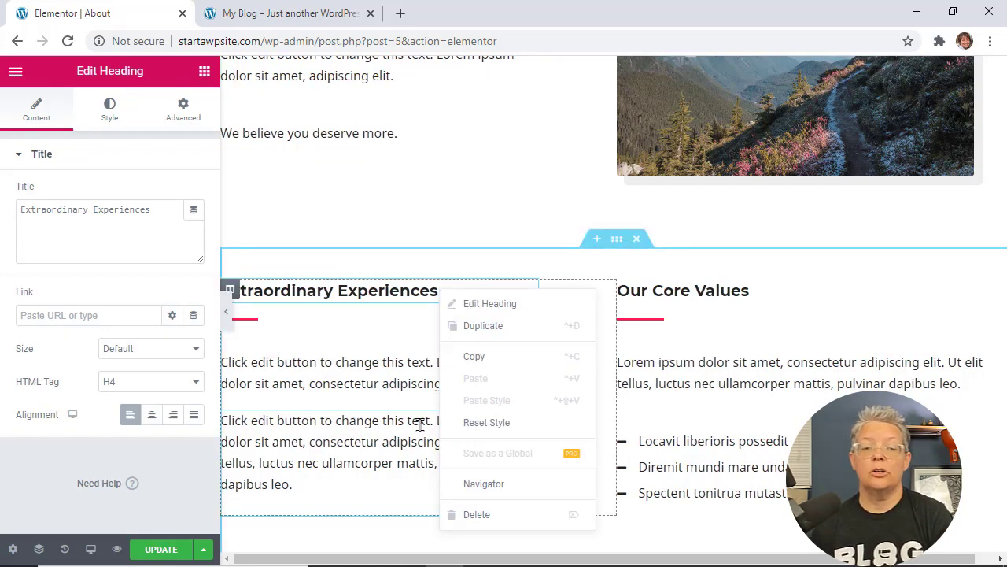
left_click(393, 451)
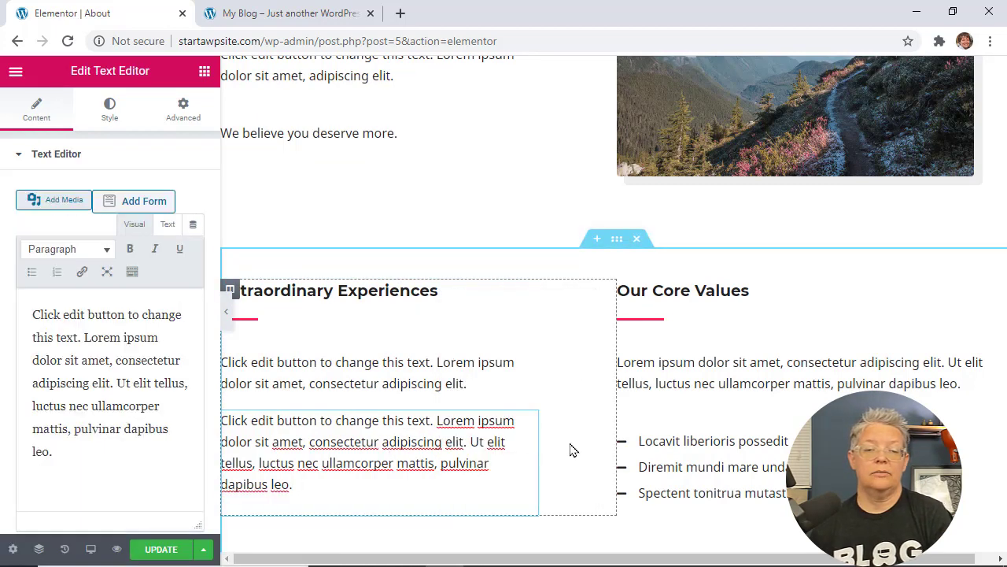
scroll(573, 450, "down", 5)
scroll(573, 450, "up", 8)
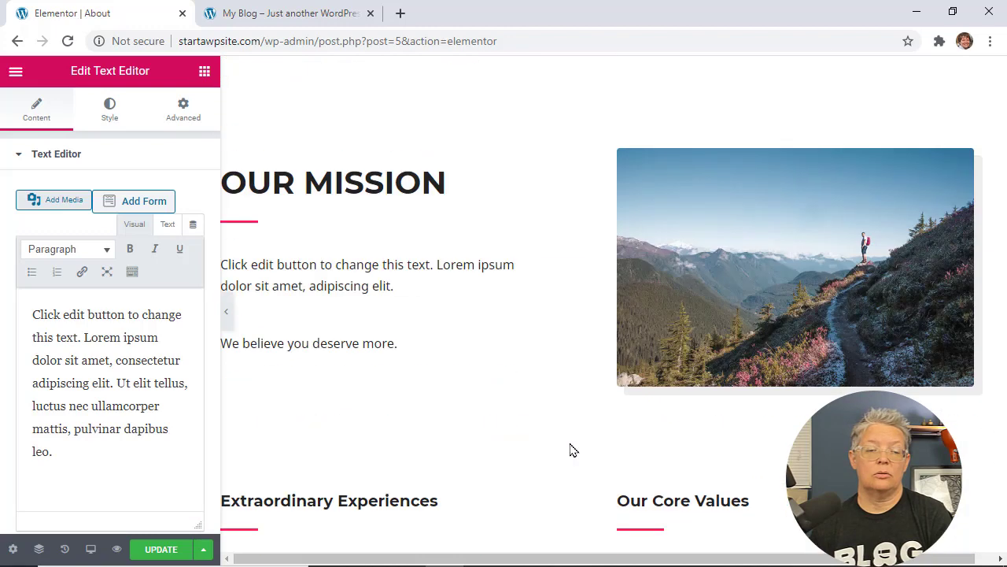
scroll(573, 450, "up", 5)
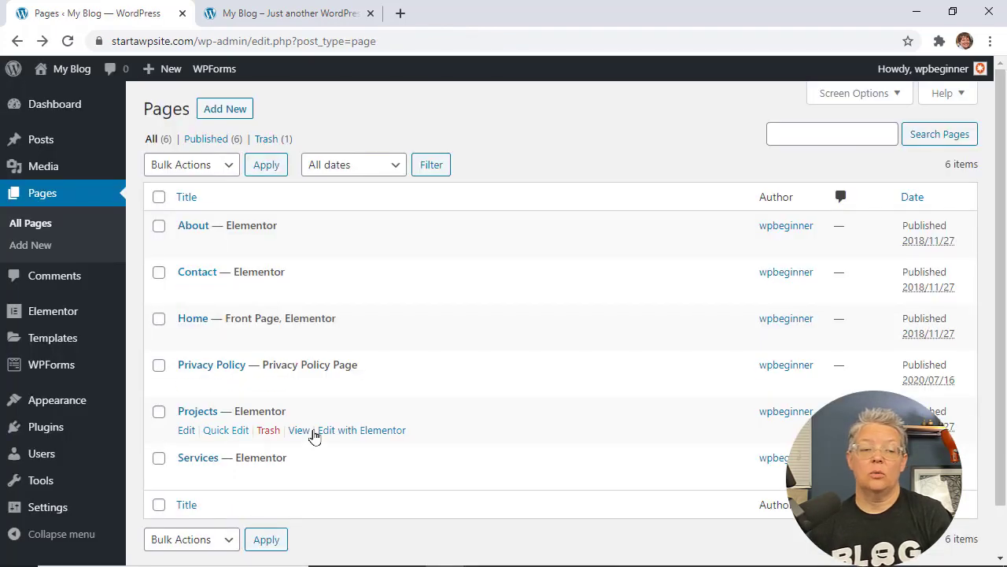
- Move the Projects page to the trash
left_click(268, 430)
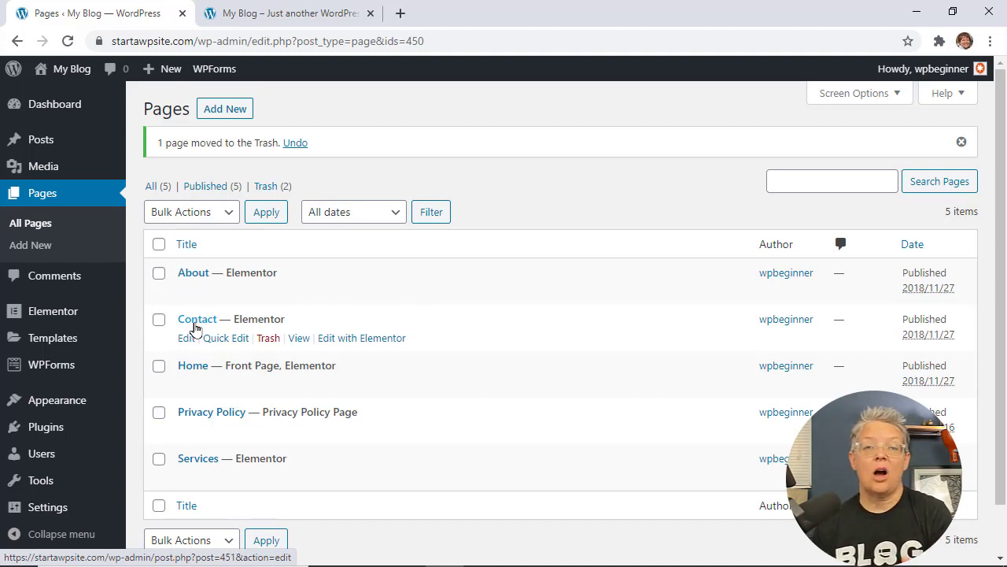
- Open Contact Form 1 from the WPForms forms list for editing and rename the form as Contact Us
mouse_move(47, 372)
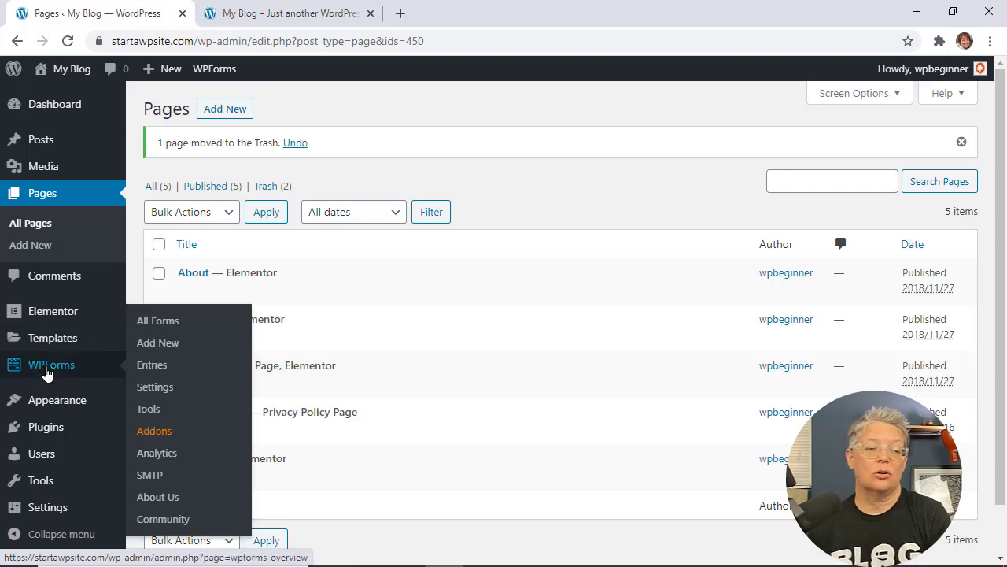
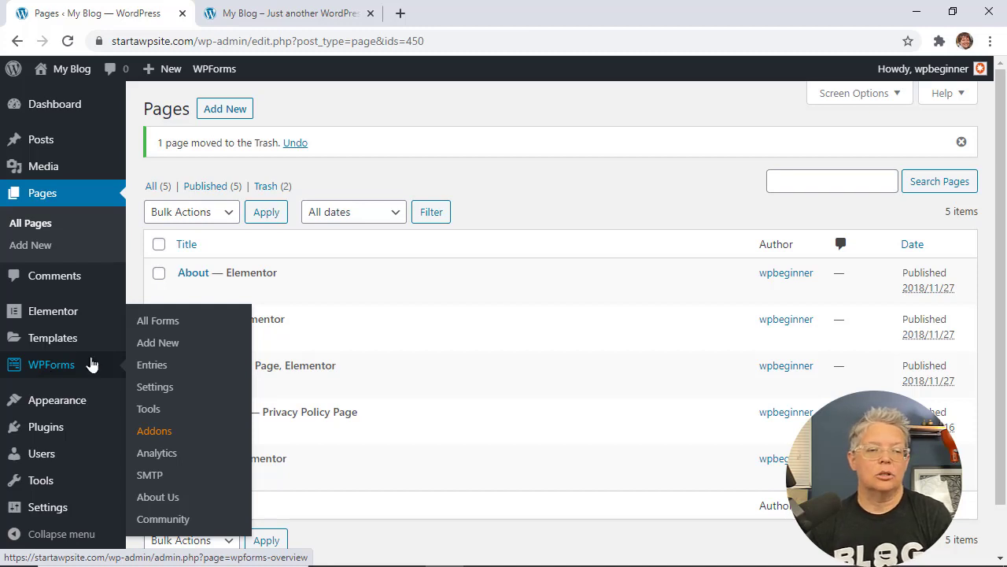
left_click(172, 323)
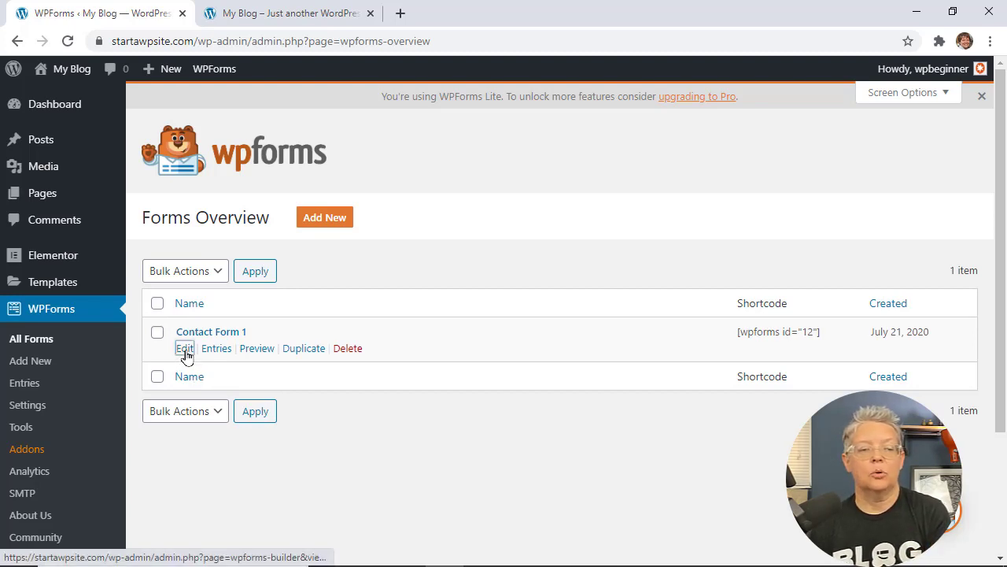
left_click(185, 350)
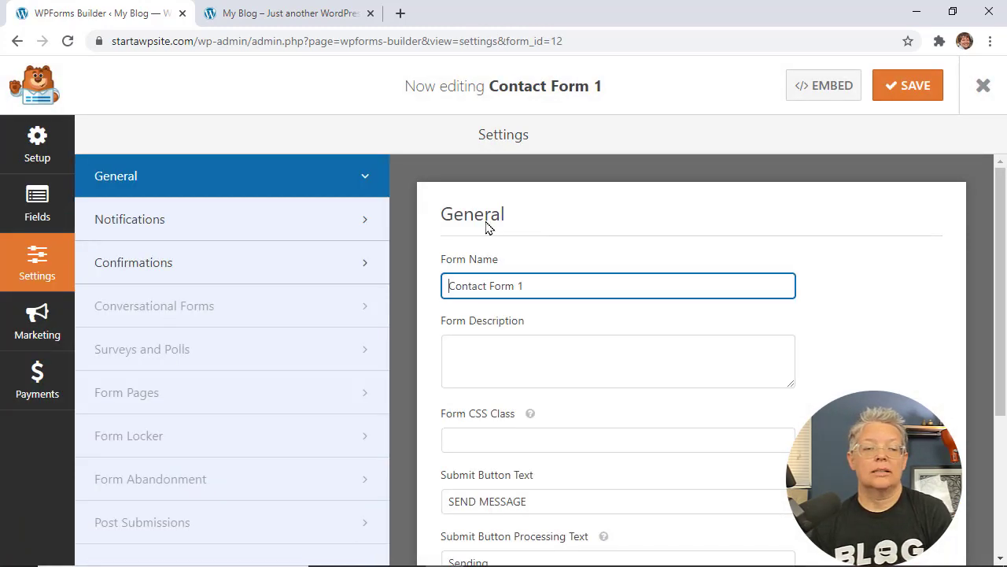
left_click_drag(549, 287, 439, 292)
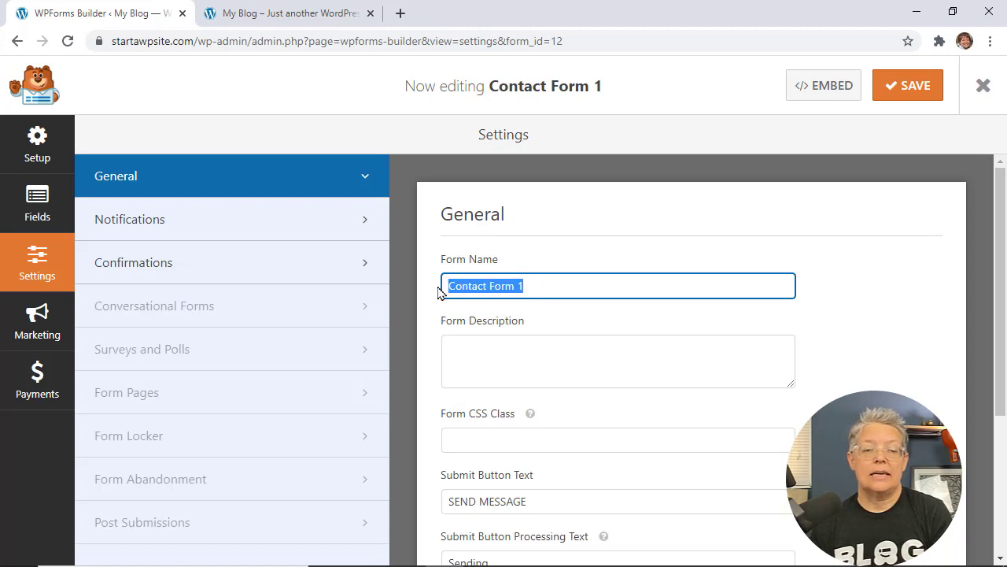
type("Contat")
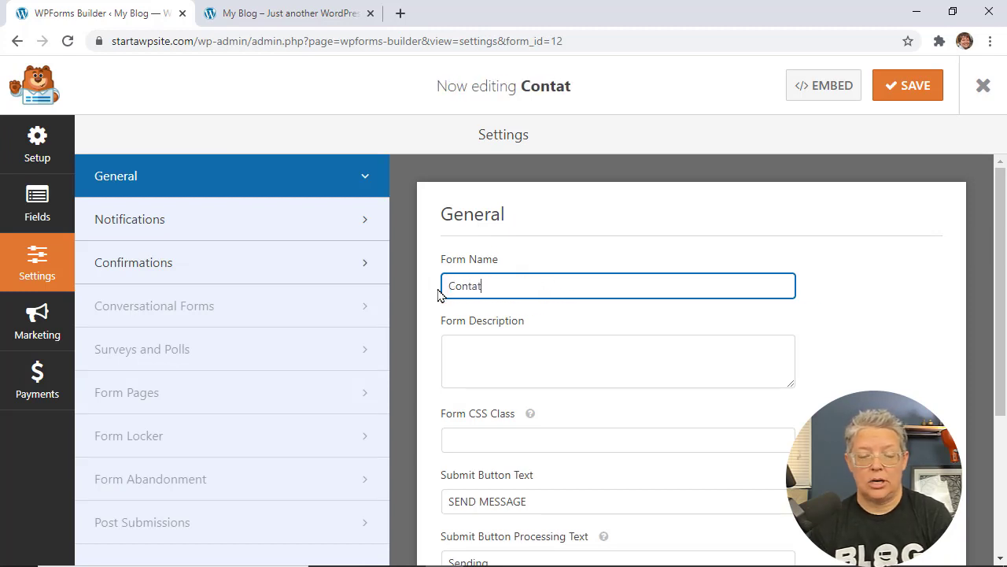
key("BackSpace")
type("ct Us")
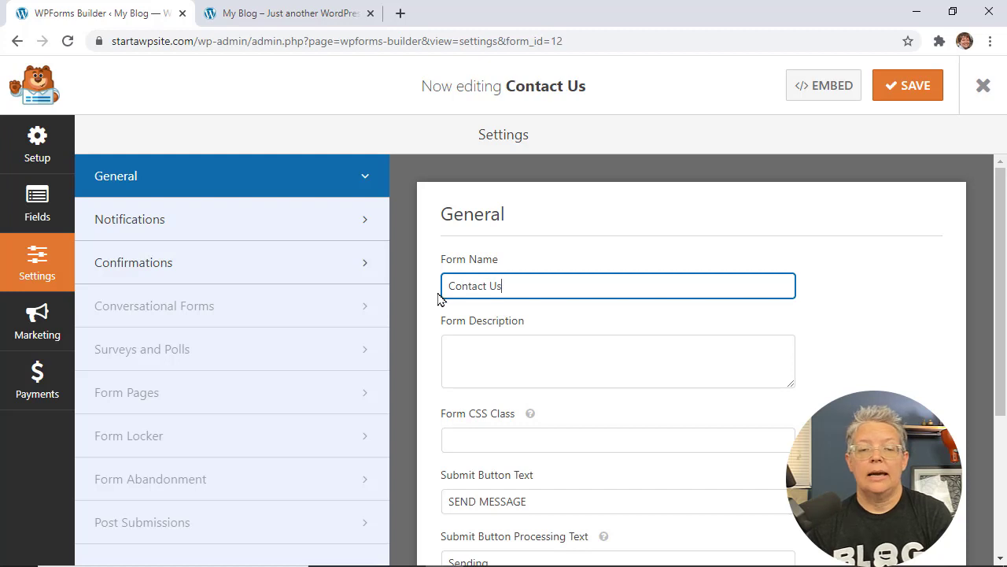
- Set the form's submit button text to "Contact Us"
scroll(440, 294, "down", 3)
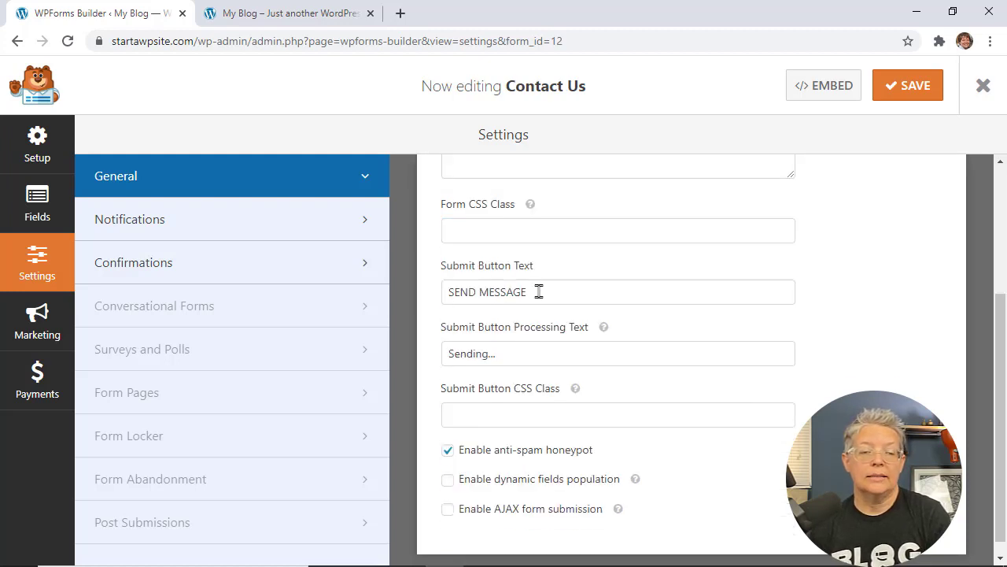
left_click_drag(539, 292, 434, 298)
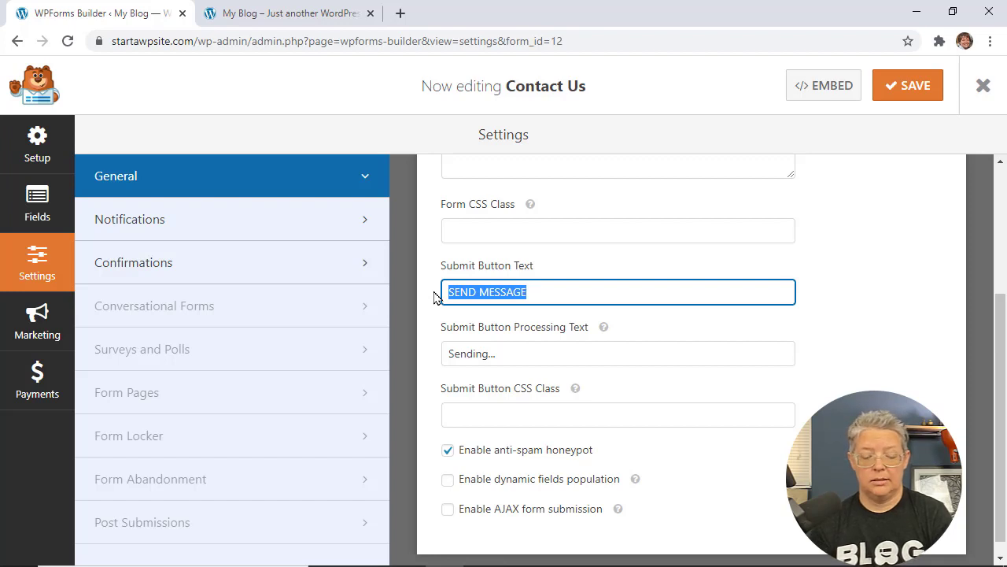
type("Contact Us")
- Try the First Last format on the contact form's Your Name field and switch it back to Simple
left_click(43, 214)
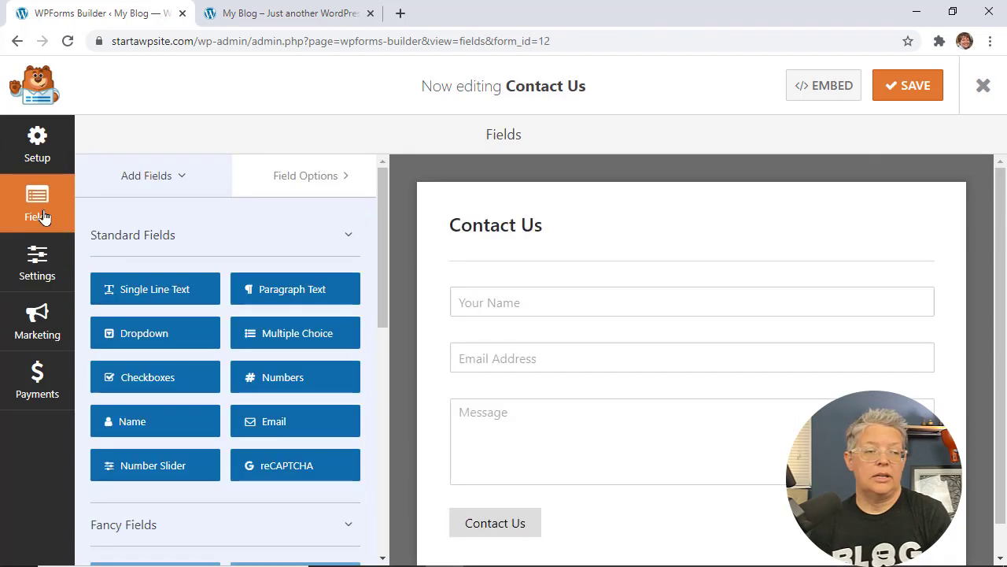
scroll(439, 331, "down", 1)
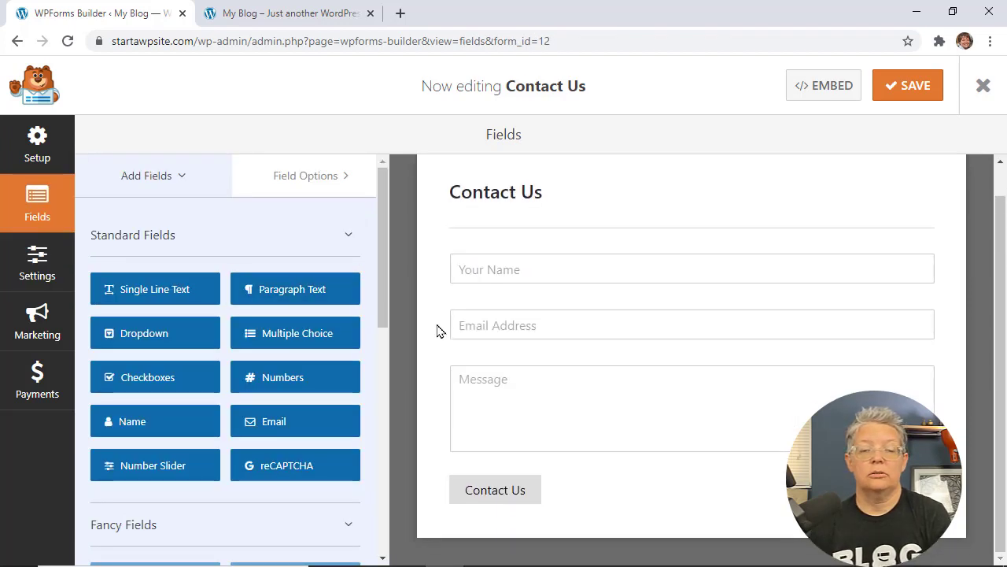
left_click(553, 282)
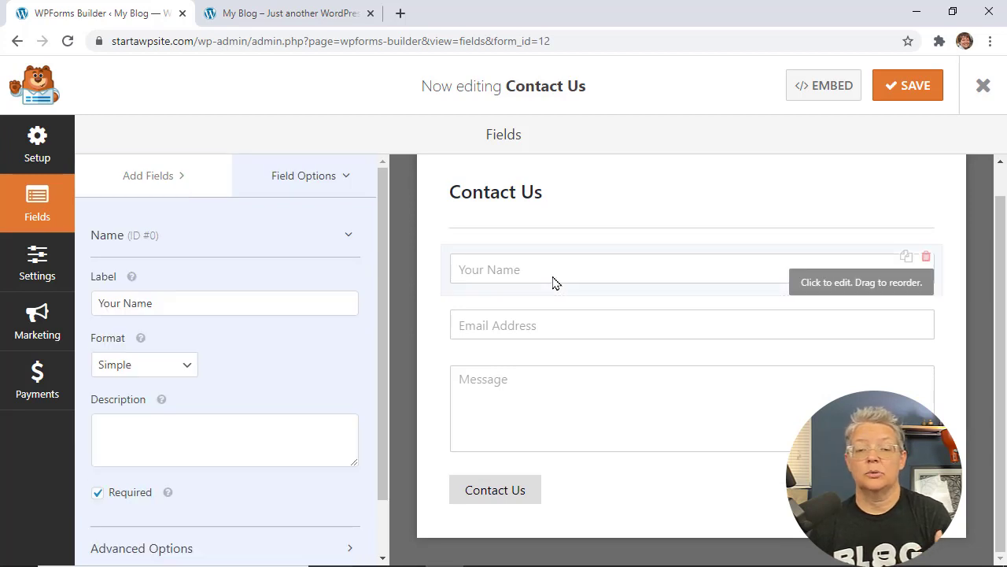
left_click(155, 365)
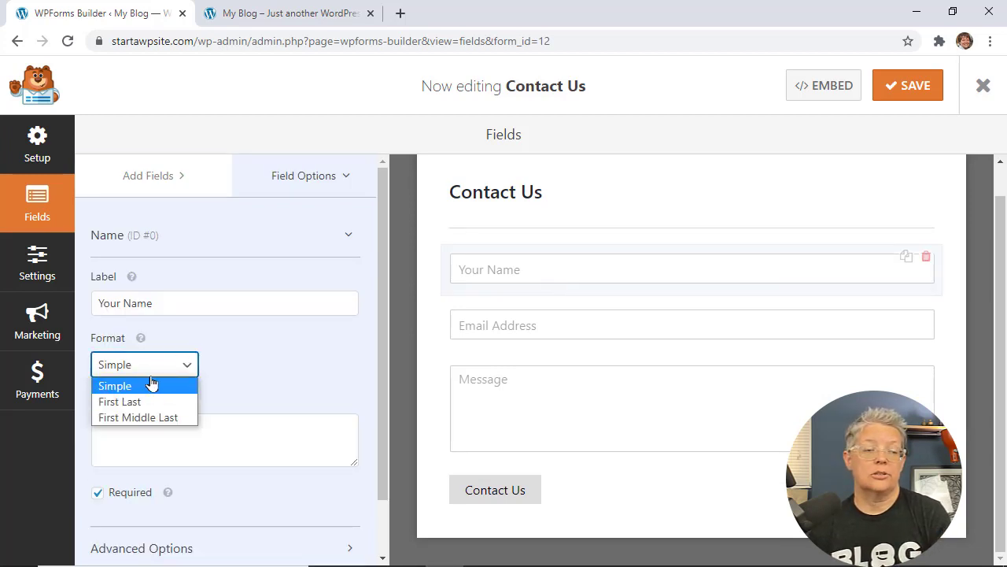
left_click(136, 403)
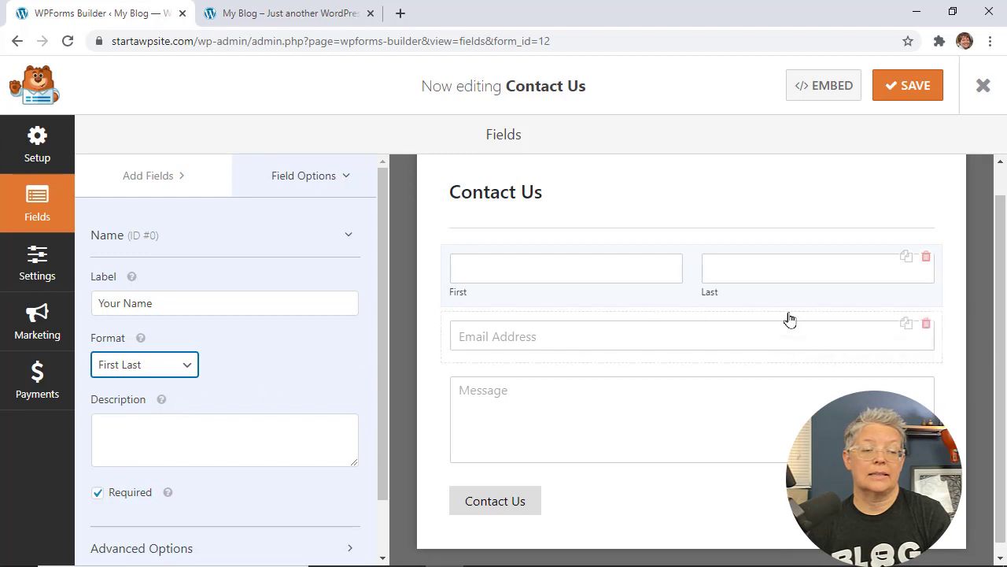
left_click(153, 365)
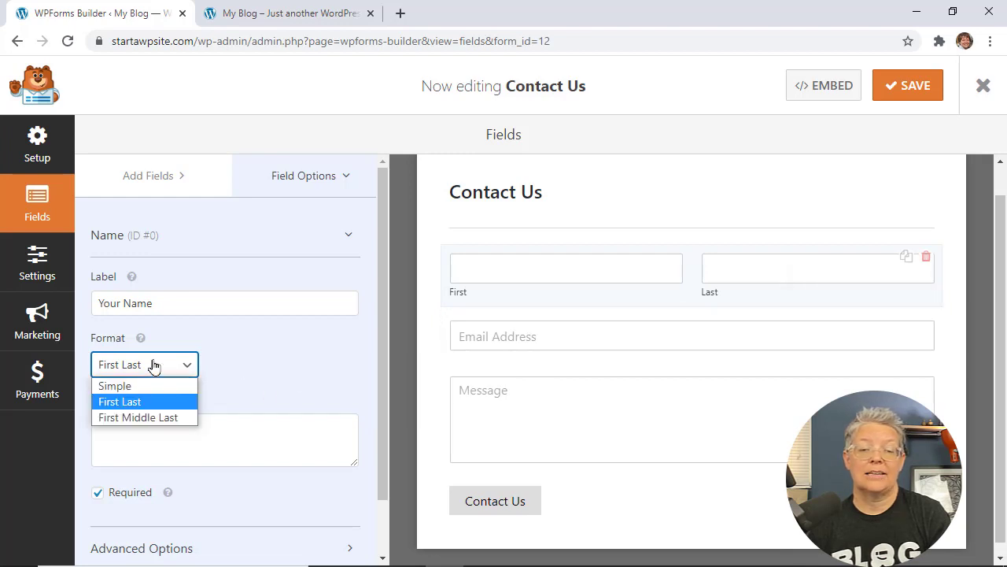
left_click(135, 385)
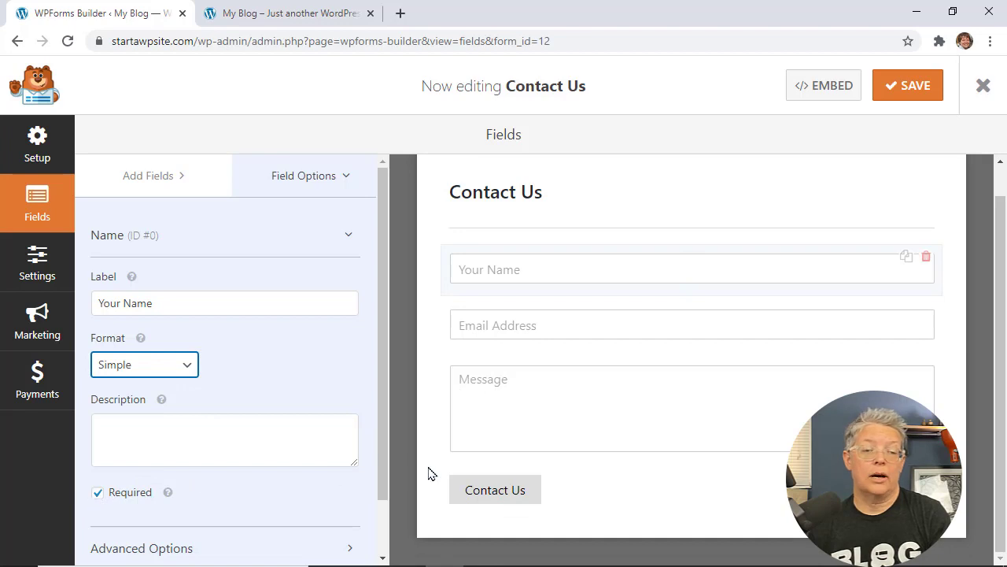
left_click(665, 502)
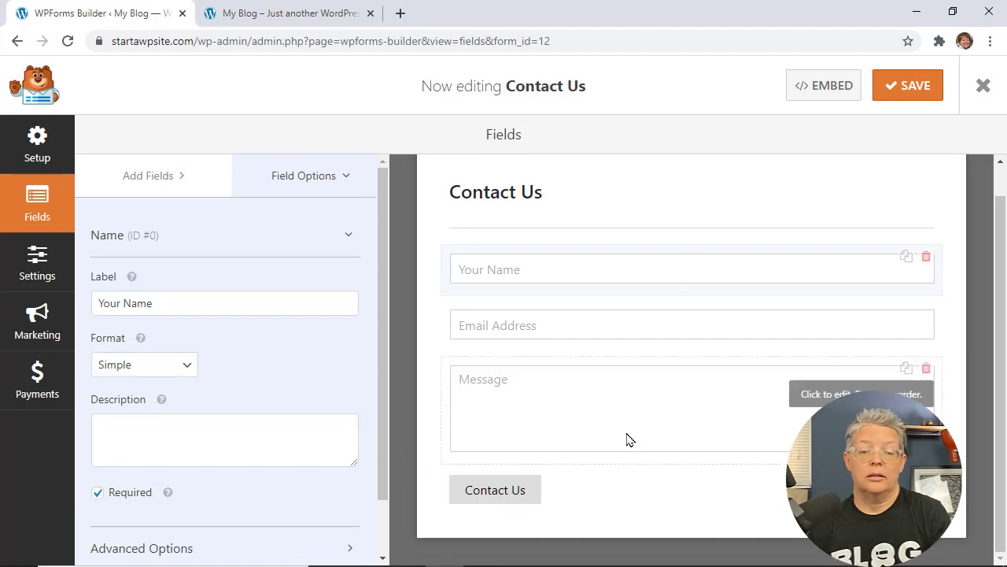
left_click(584, 416)
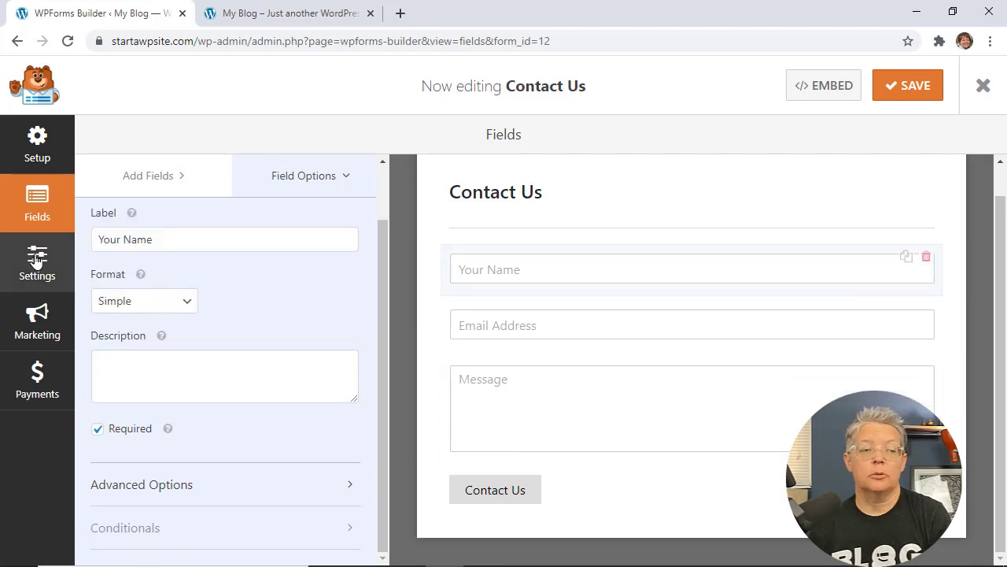
- Replace the default notification's Send To Email Address with two comma-separated recipient e-mail addresses
left_click(35, 262)
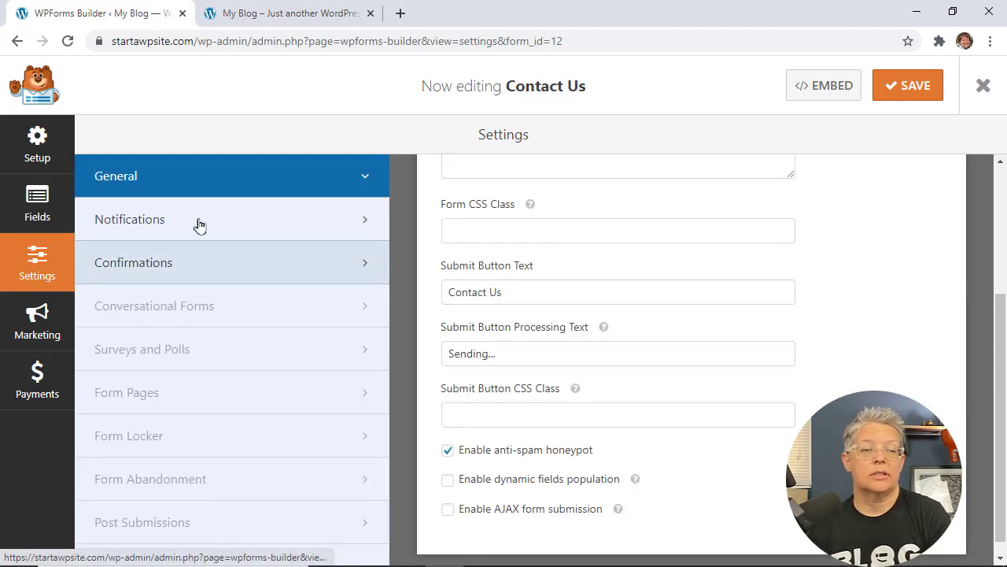
left_click(127, 219)
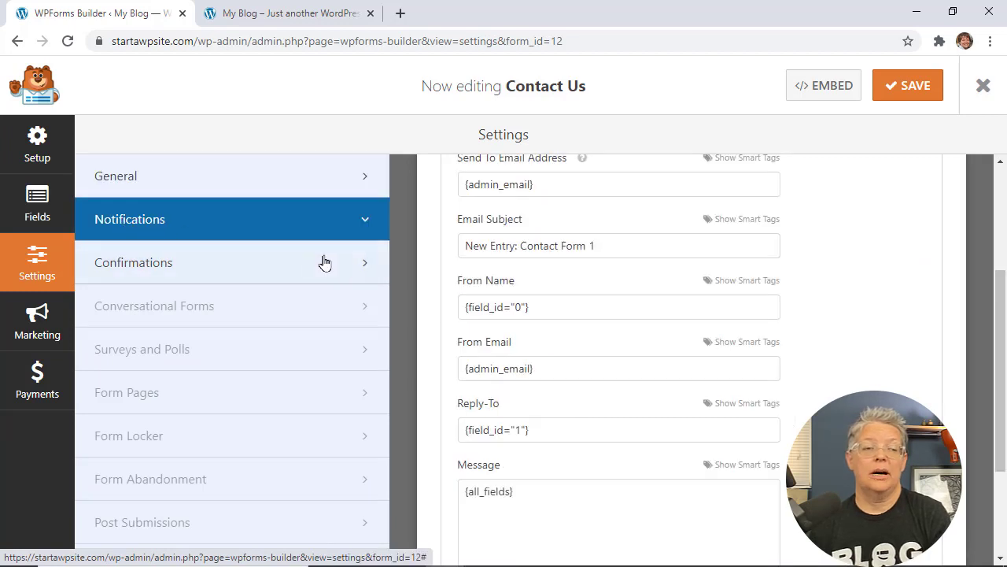
scroll(445, 302, "up", 3)
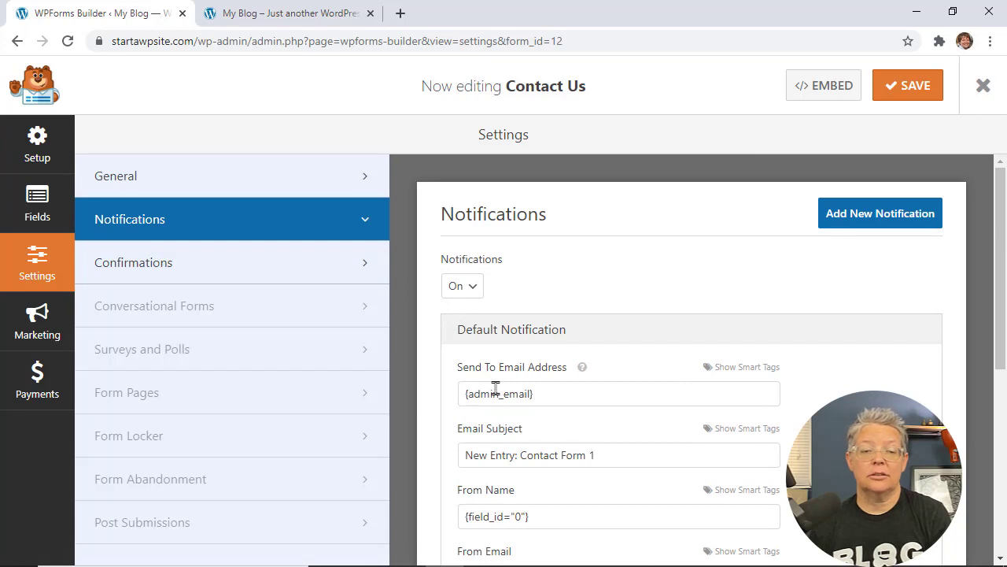
left_click_drag(545, 395, 467, 396)
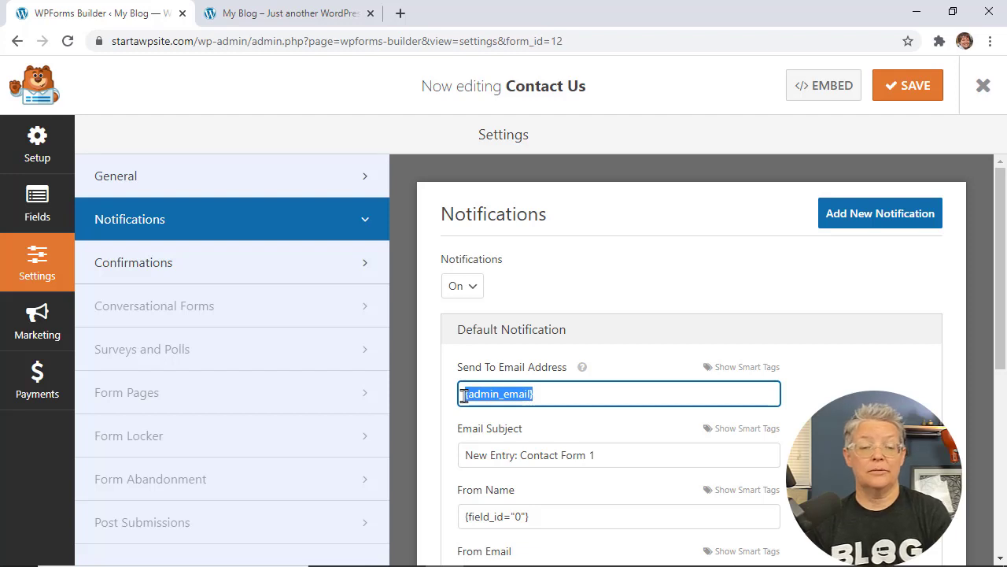
type("wpbegi")
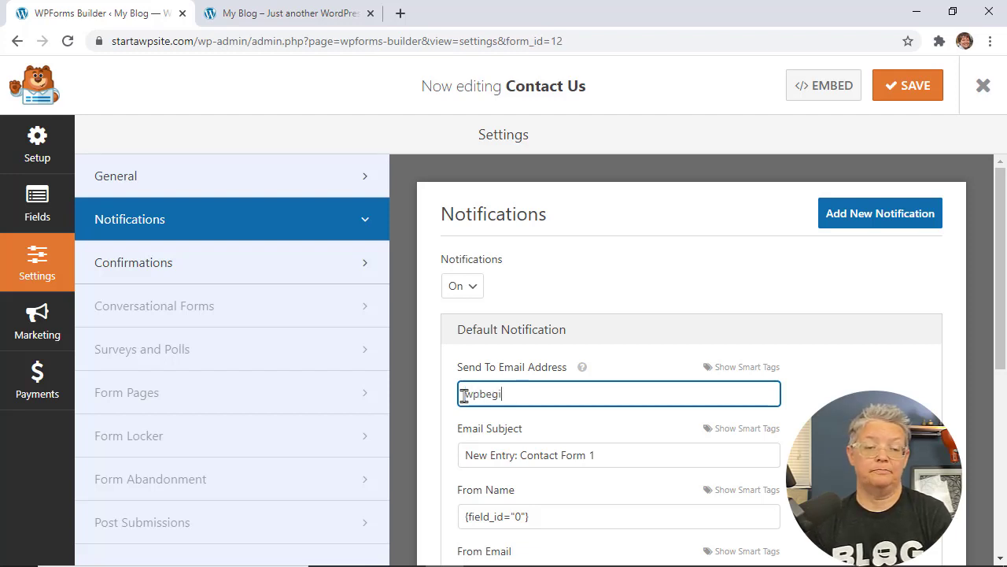
type("nner@example.com, sales@example.com")
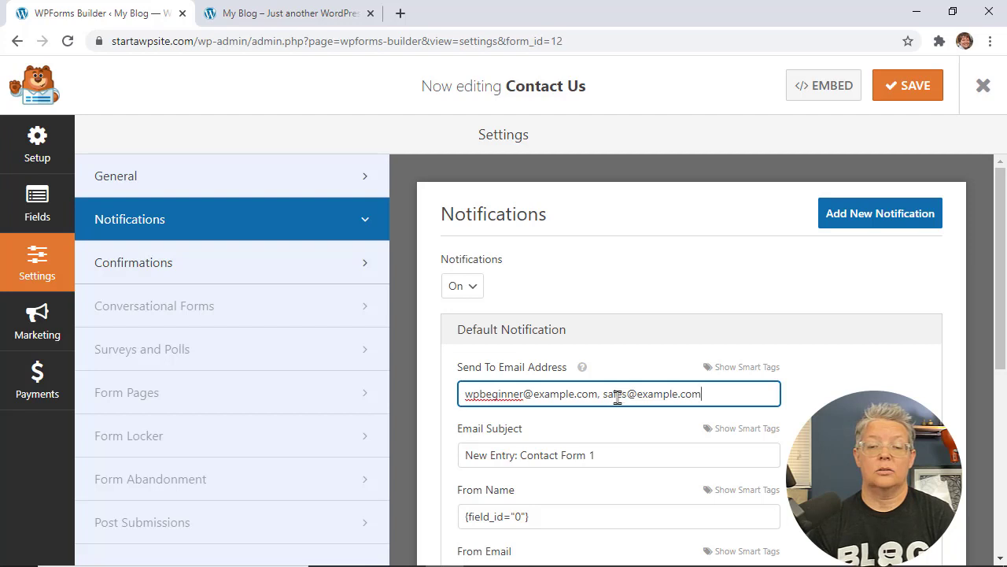
- Replace "Contact Form 1" in the notification's email subject with the Your Name smart tag, giving New Entry: {field_id="0"}, and check the notification settings
scroll(691, 354, "down", 3)
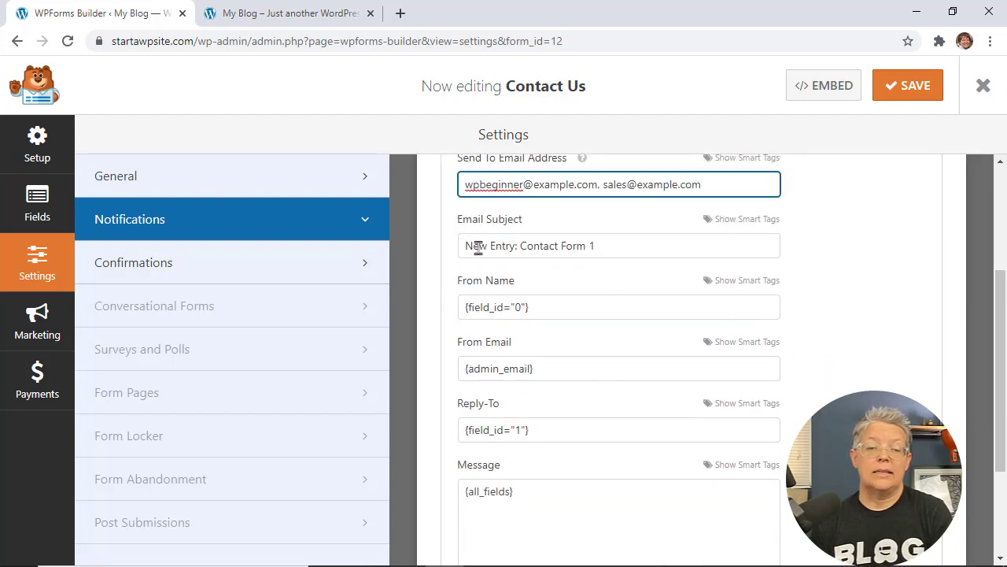
left_click_drag(610, 249, 519, 245)
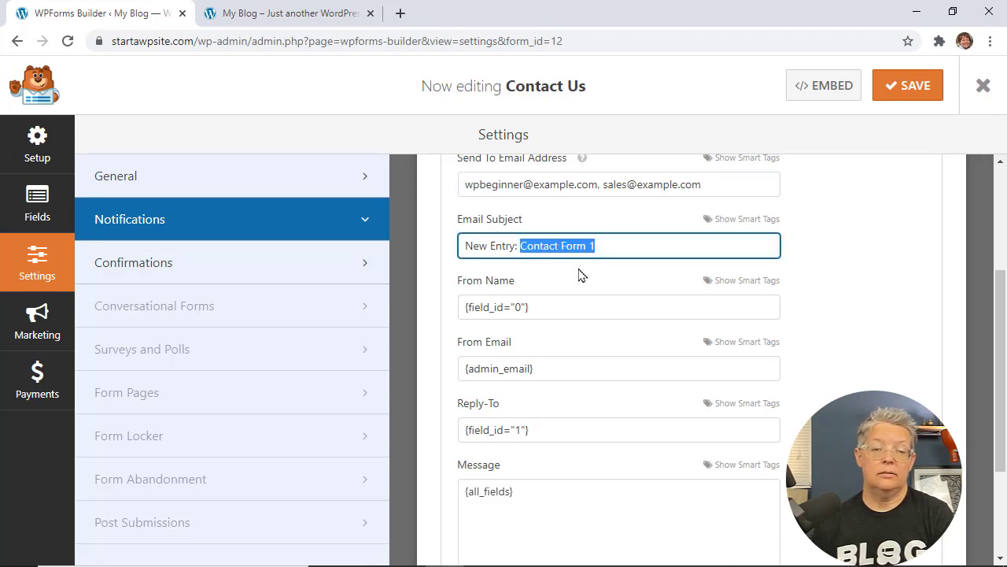
left_click(740, 220)
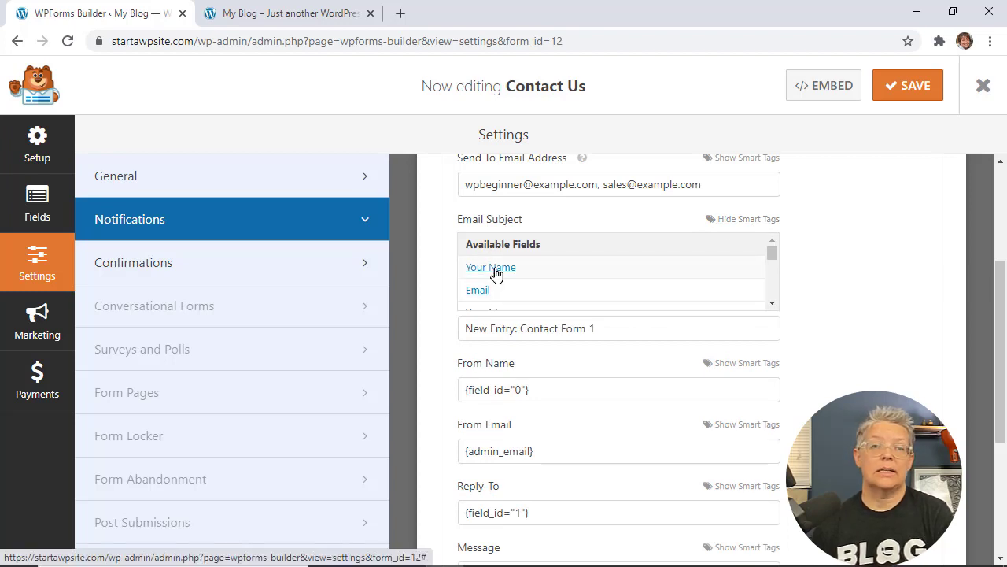
scroll(578, 276, "down", 3)
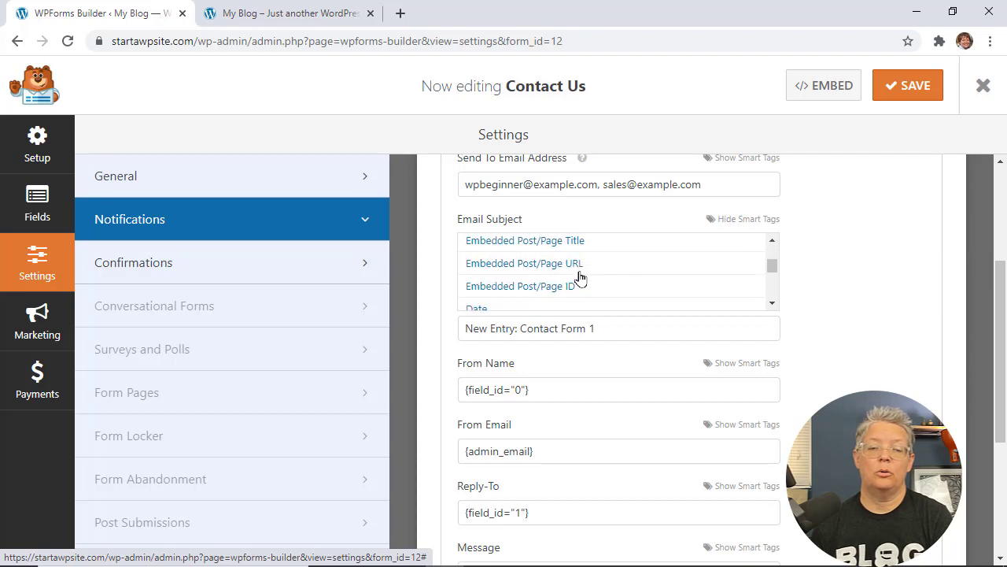
scroll(578, 276, "up", 3)
left_click(527, 271)
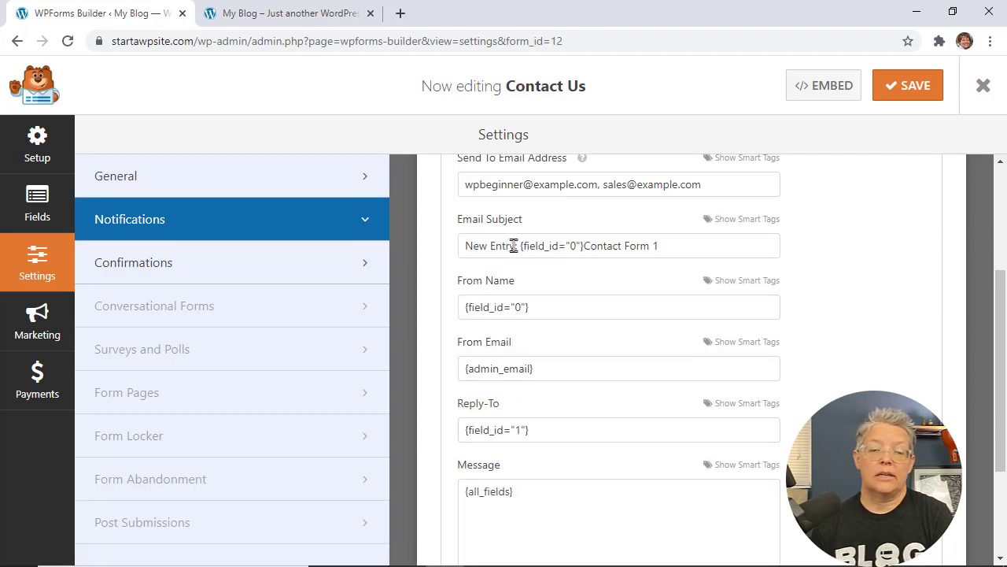
left_click(663, 246)
left_click_drag(662, 245, 583, 246)
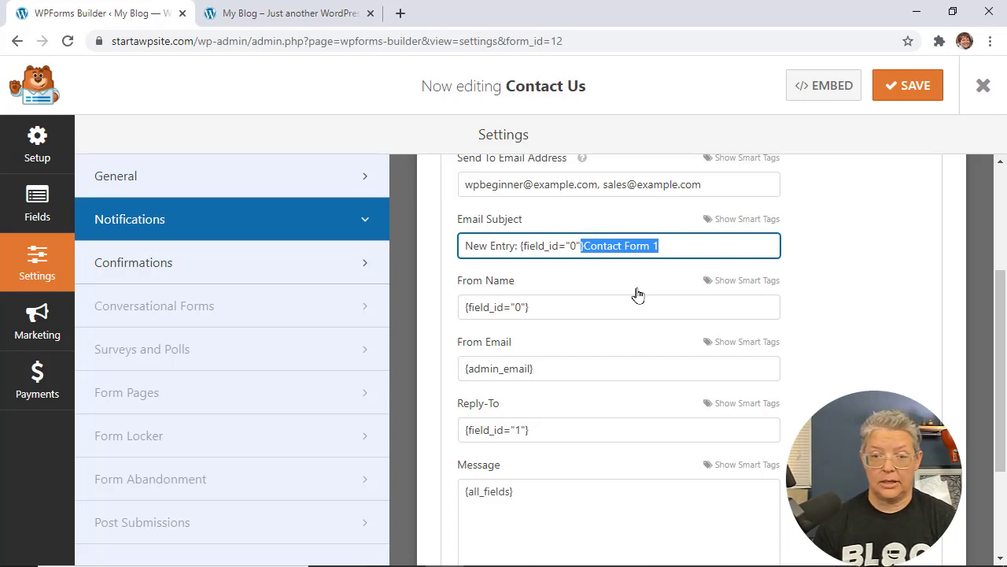
left_click(700, 247)
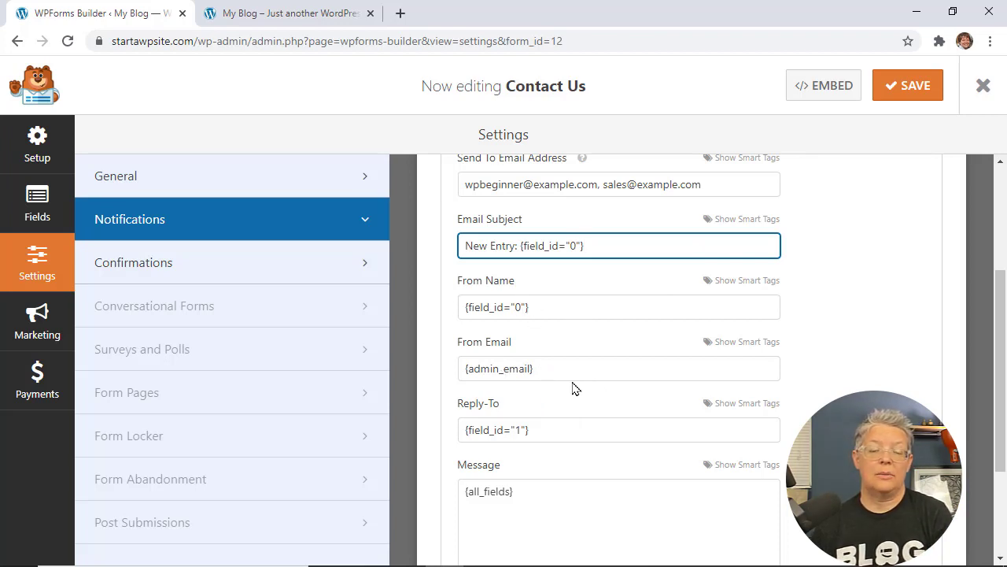
scroll(573, 388, "down", 2)
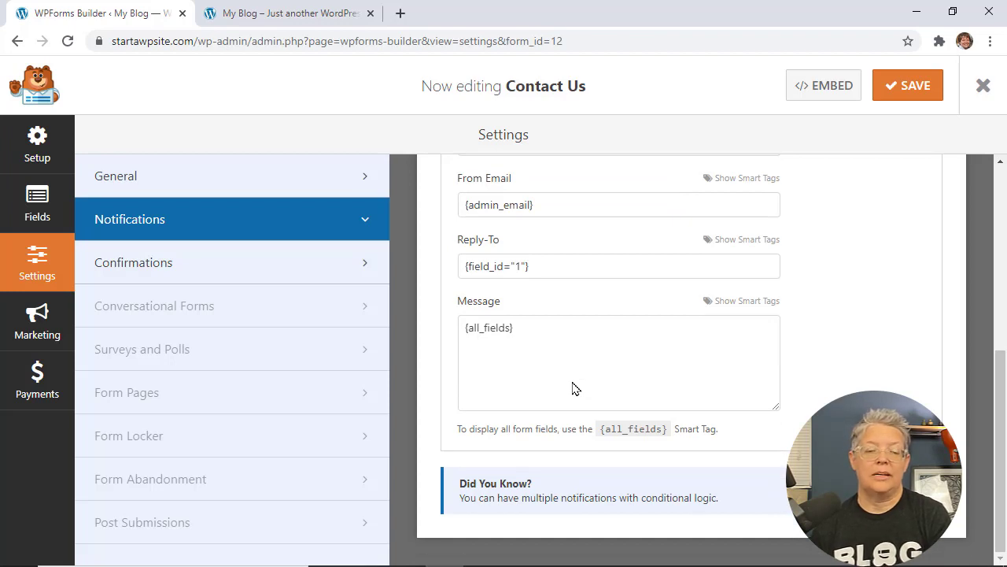
scroll(573, 388, "up", 5)
scroll(572, 382, "down", 3)
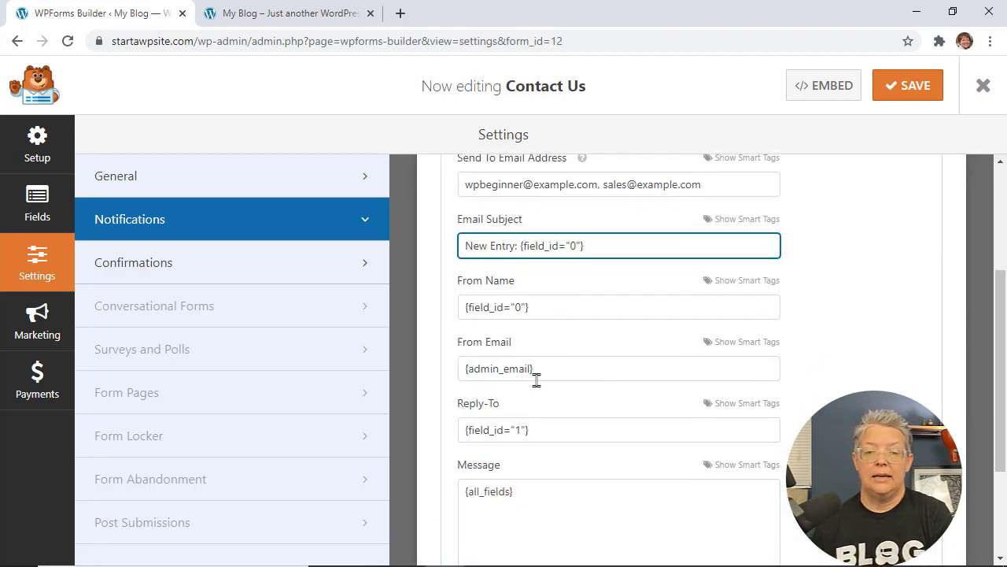
scroll(605, 376, "up", 3)
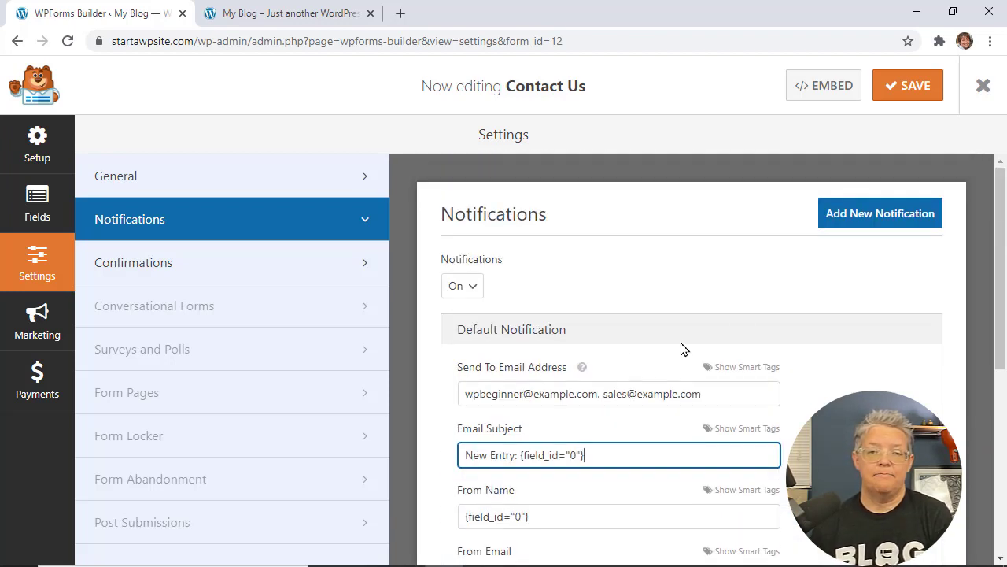
- Save the notification settings and open the form's Confirmations settings for review
scroll(682, 348, "down", 3)
left_click(908, 85)
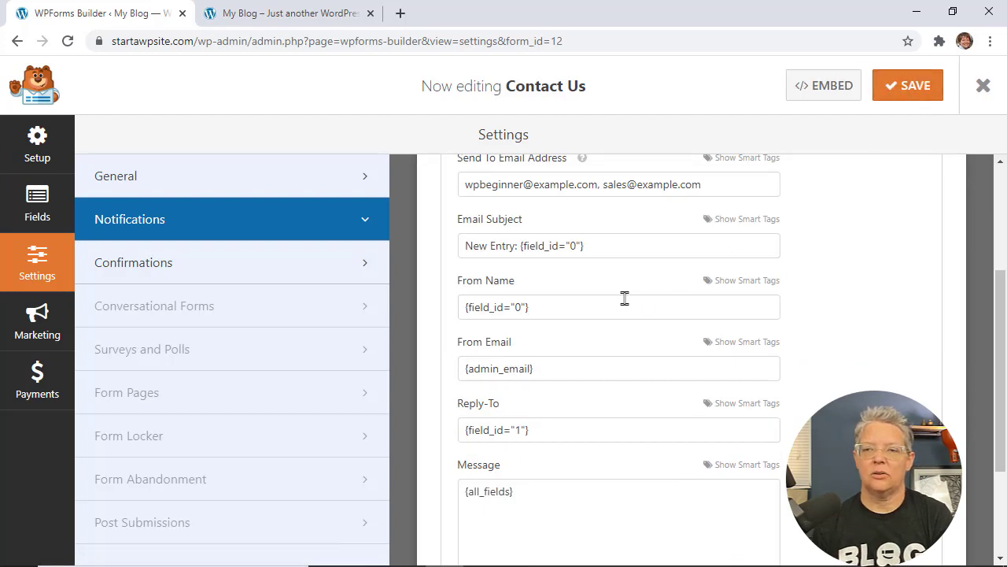
left_click(126, 266)
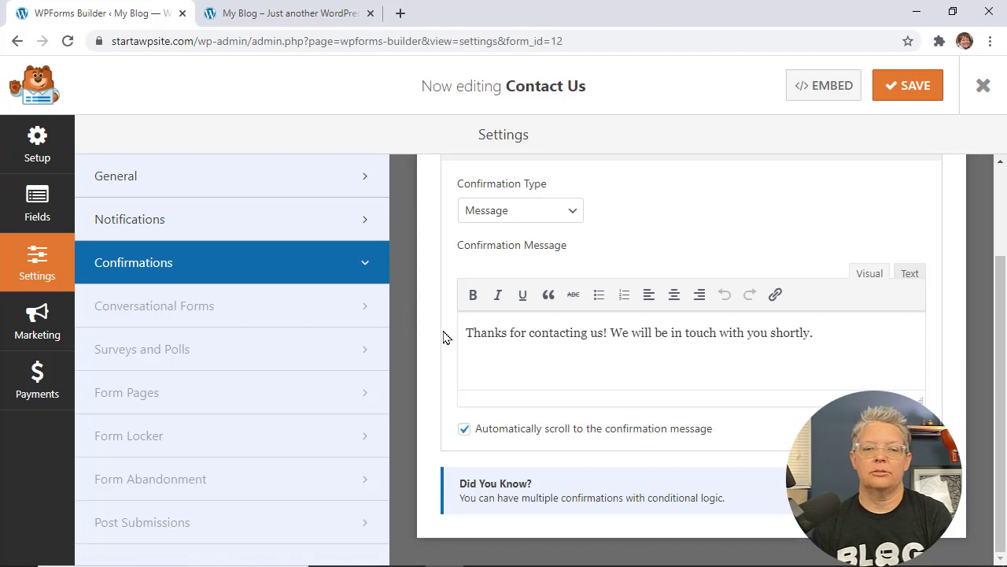
scroll(444, 337, "up", 2)
scroll(445, 337, "down", 2)
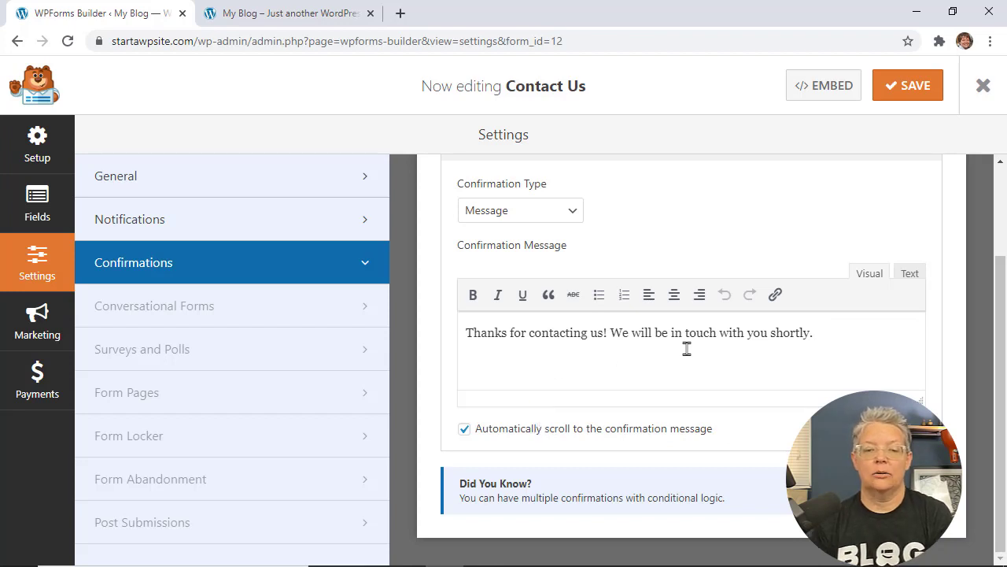
- Check the available confirmation types, keep Message selected, and save the form
left_click(529, 219)
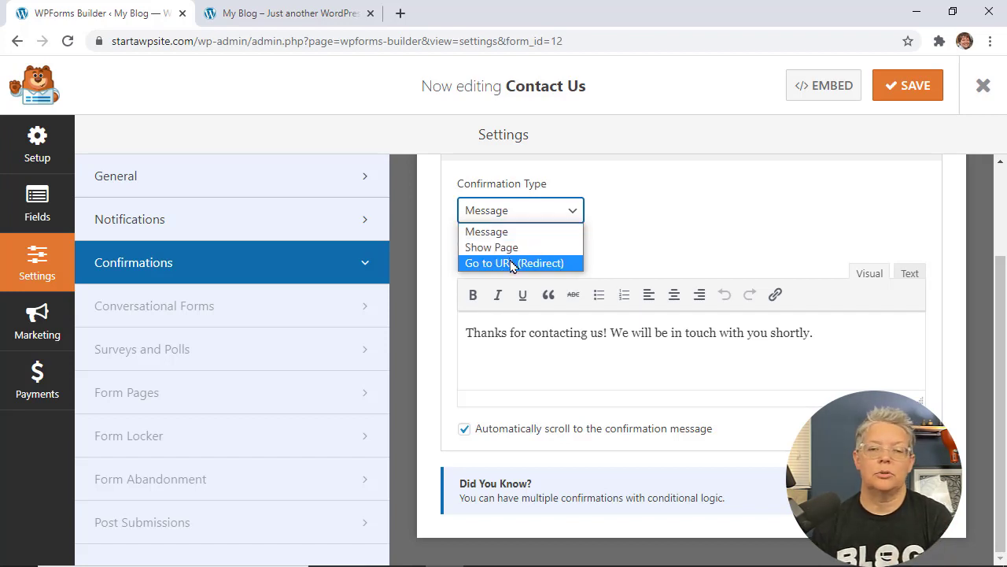
left_click(708, 356)
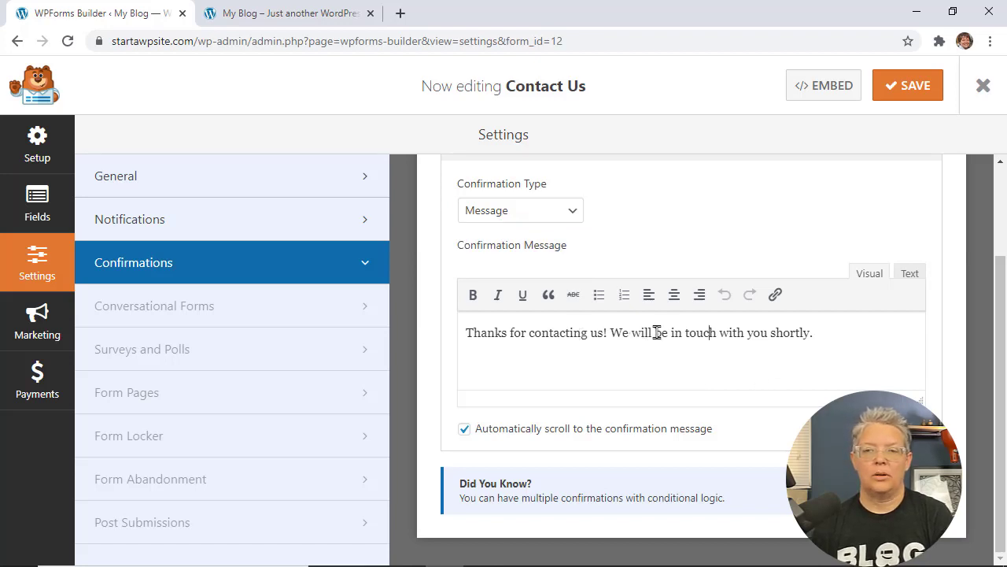
left_click(914, 85)
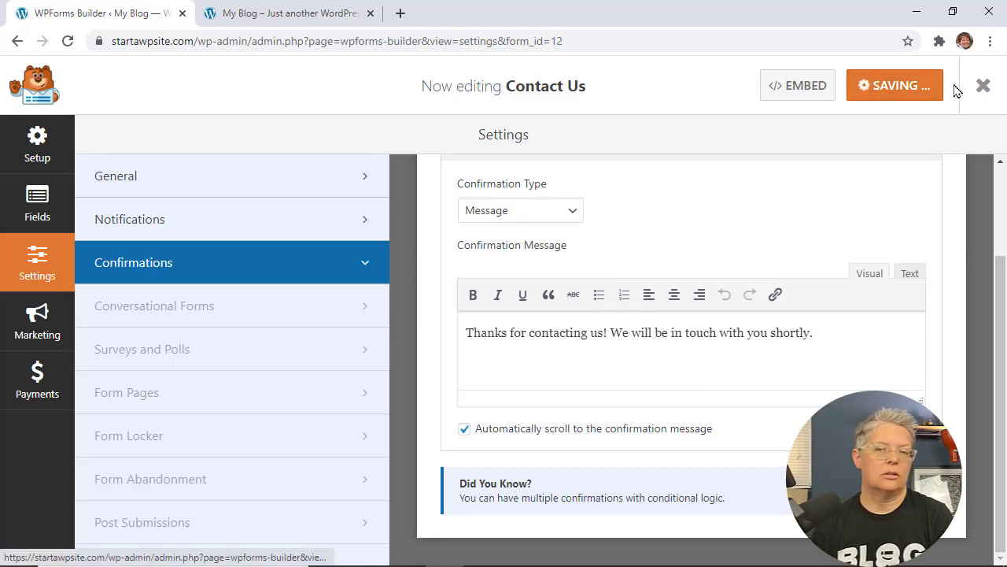
- Review the form's General settings, close the form builder, and open the Contact page for editing in Elementor
left_click(343, 194)
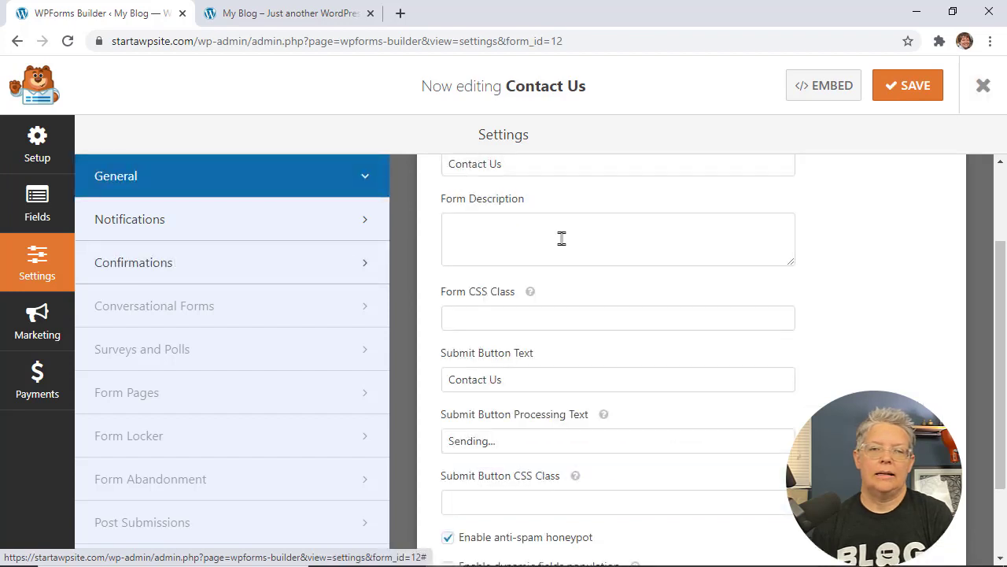
scroll(538, 311, "up", 2)
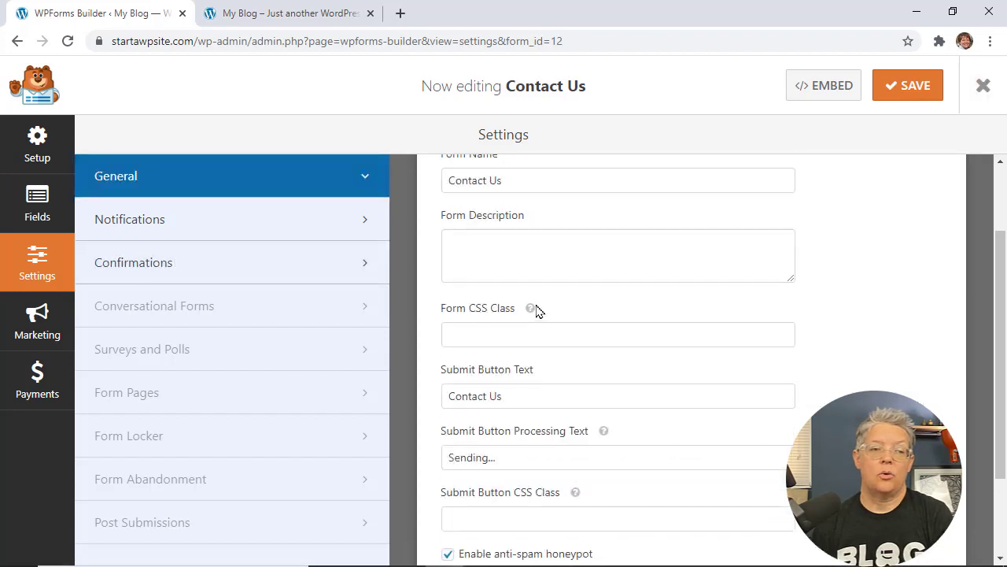
left_click(983, 85)
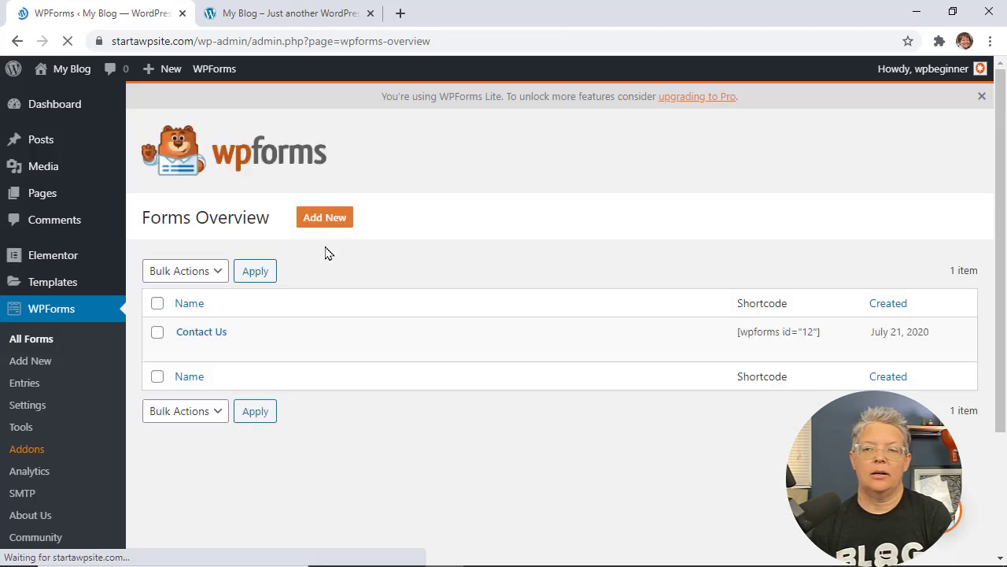
left_click(67, 194)
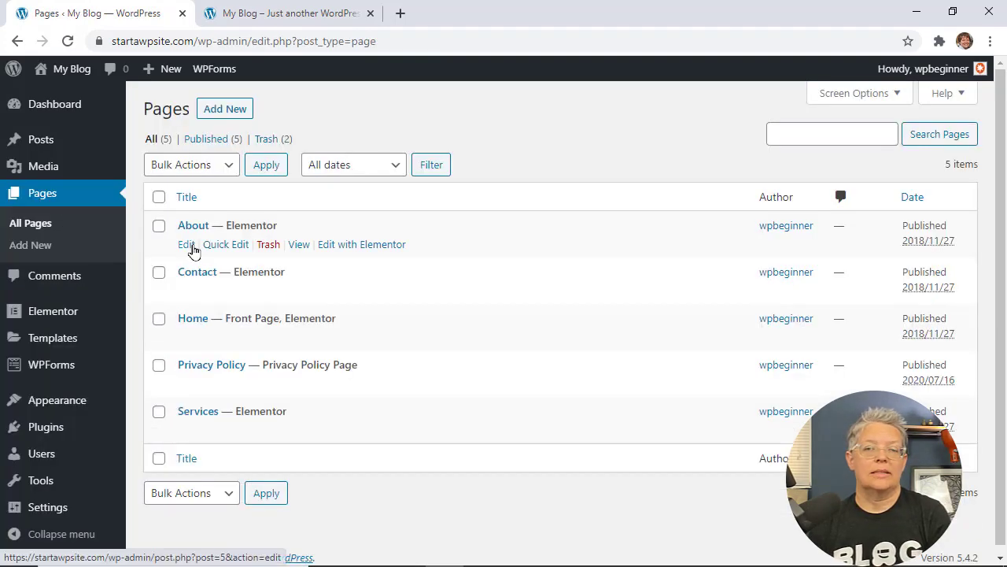
mouse_move(189, 293)
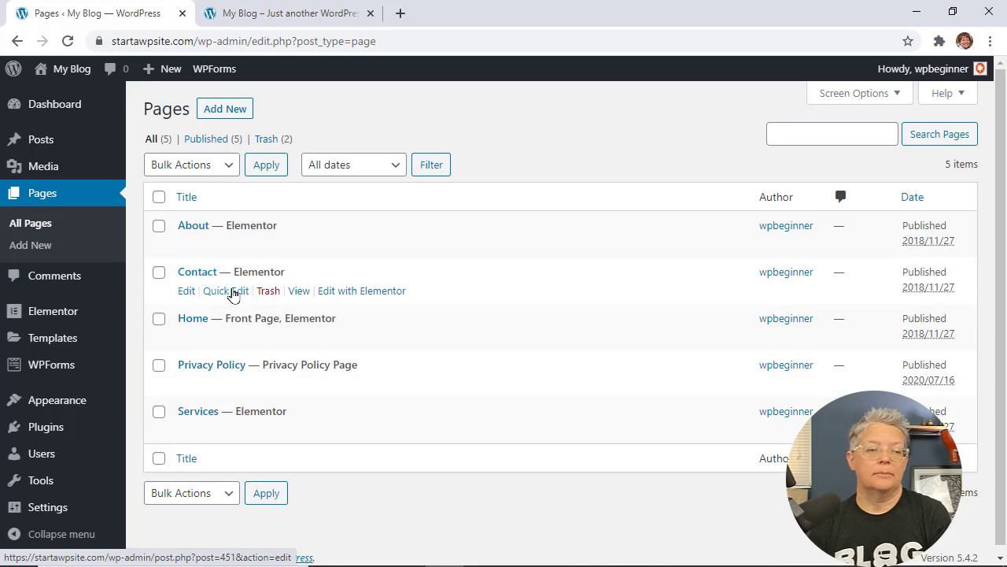
left_click(362, 290)
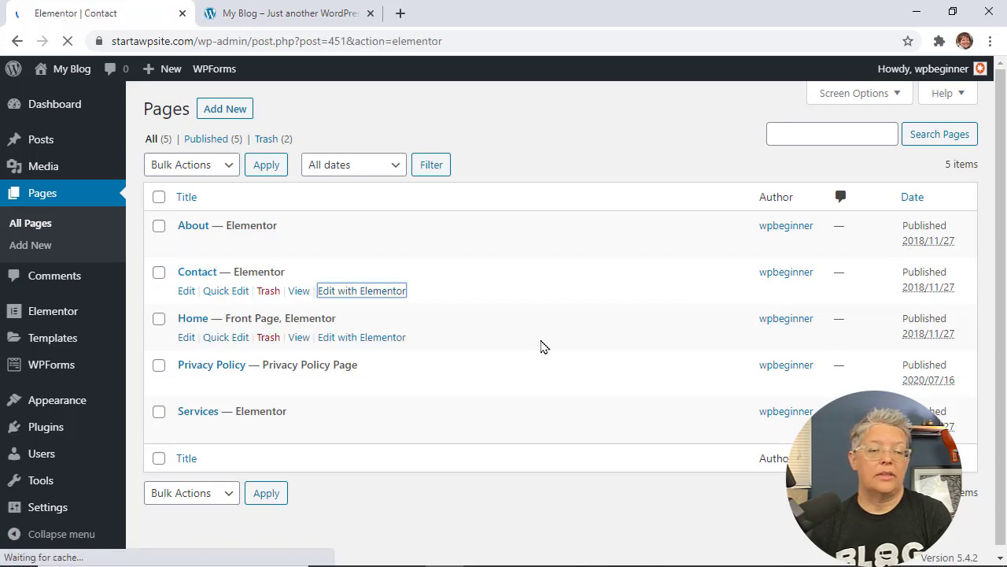
- Check the "We're Ready, Let's Talk." heading and the embedded contact form on the Contact page, and update the page
scroll(586, 347, "down", 2)
scroll(587, 347, "down", 3)
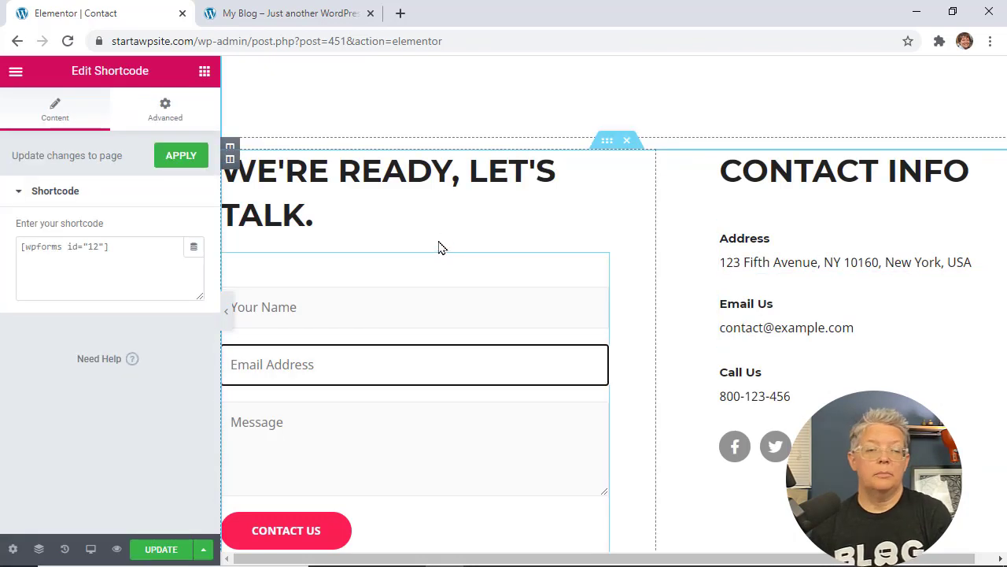
left_click(439, 227)
scroll(431, 302, "up", 3)
scroll(373, 265, "down", 3)
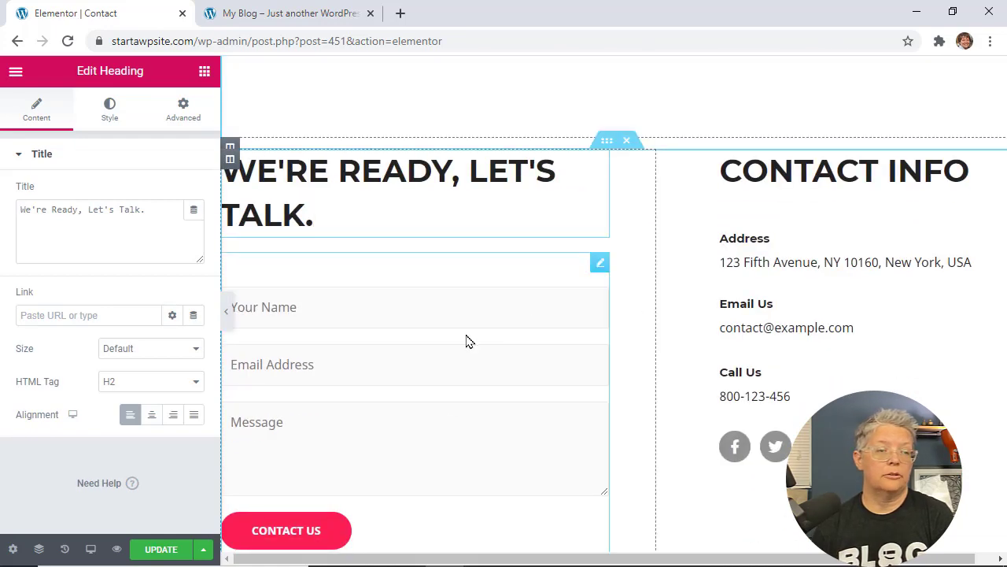
scroll(351, 382, "down", 3)
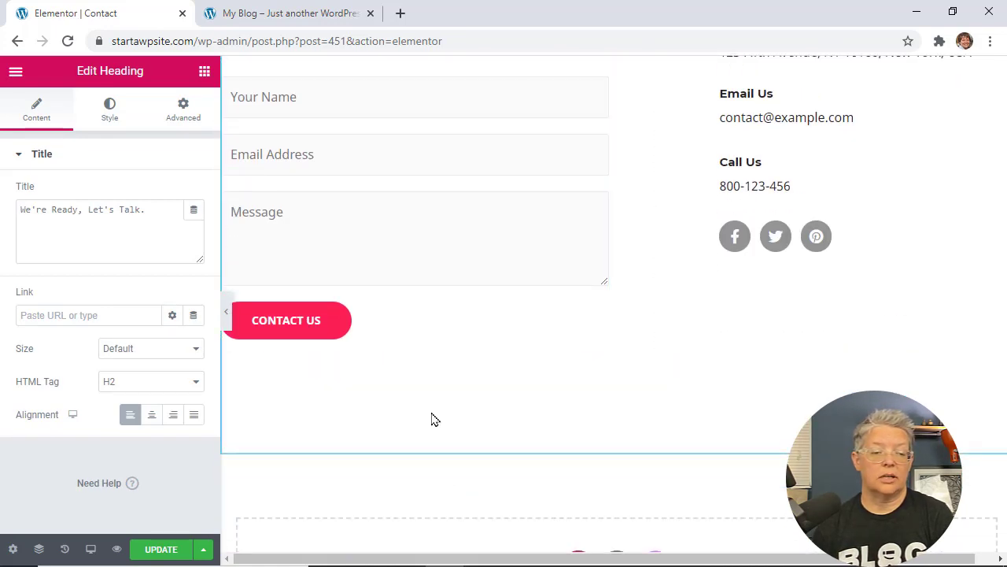
left_click(160, 549)
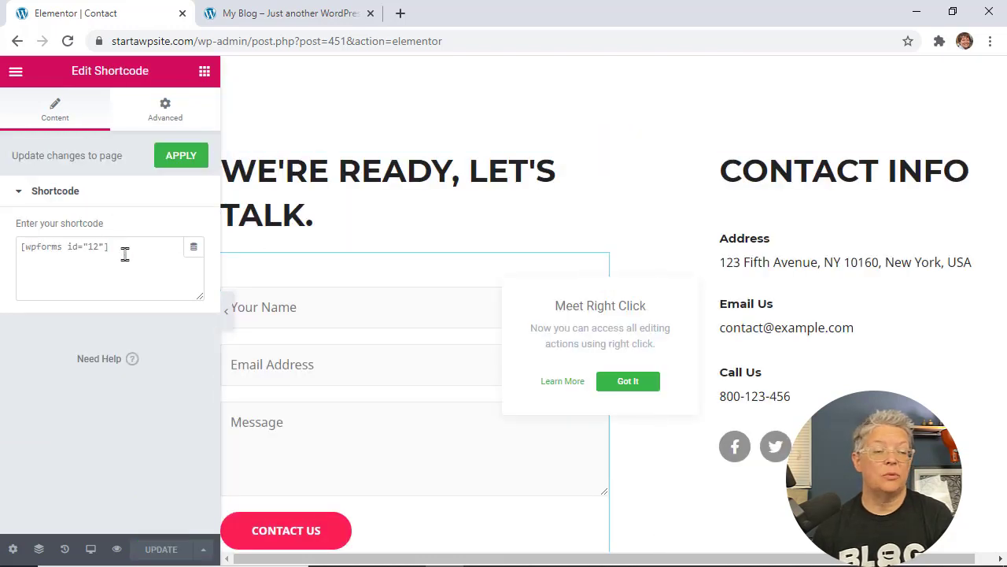
- Inspect the contact form's shortcode, preview the Contact page at full width, and return to the page list
left_click_drag(124, 252, 16, 248)
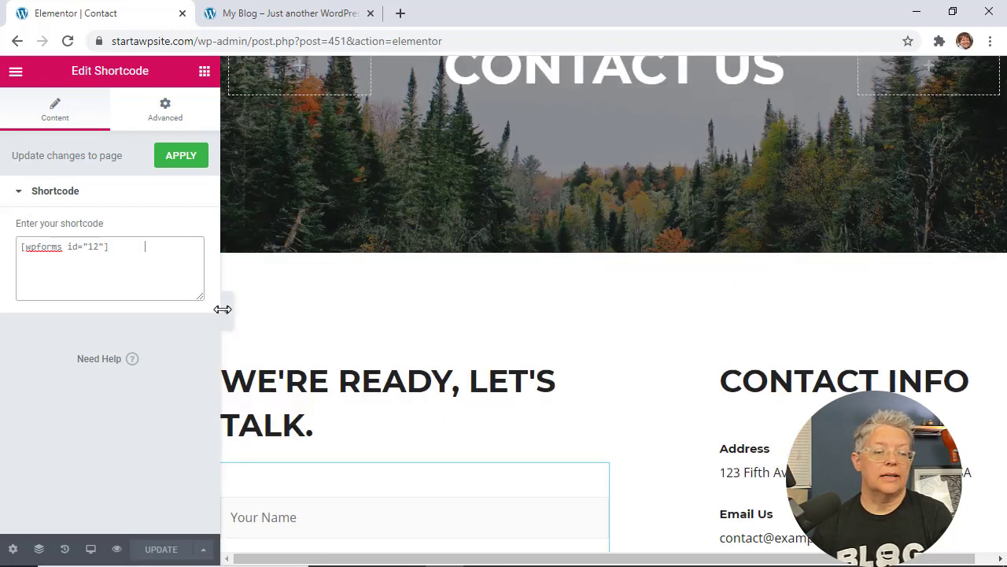
left_click(229, 313)
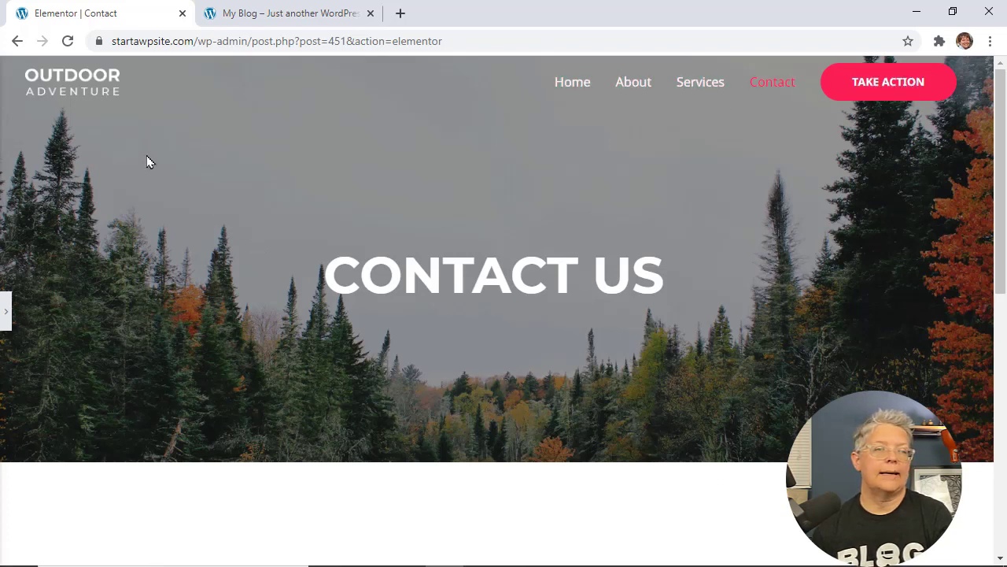
left_click(16, 43)
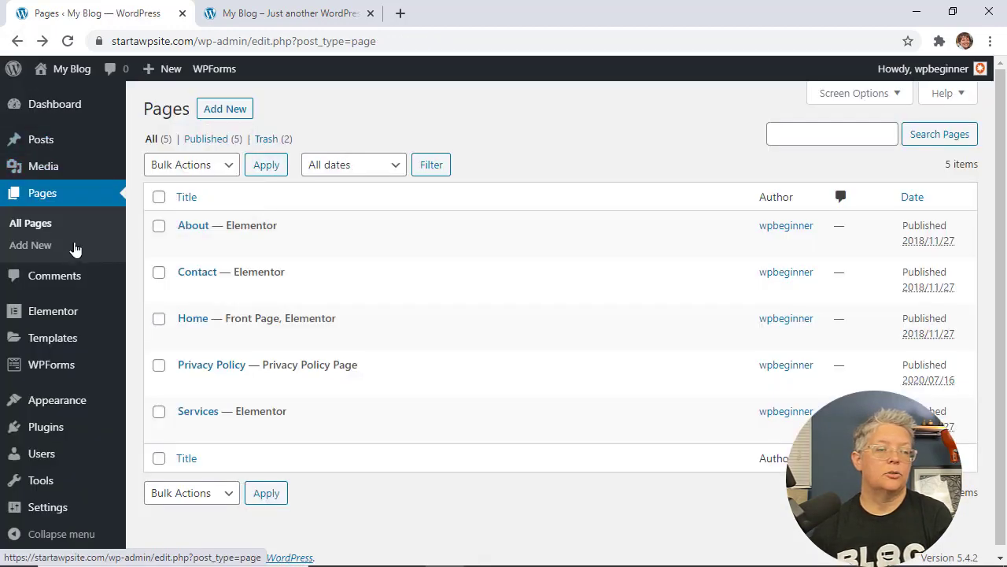
- Open the site's menu editor and remove the invalid Projects item from the menu
mouse_move(46, 401)
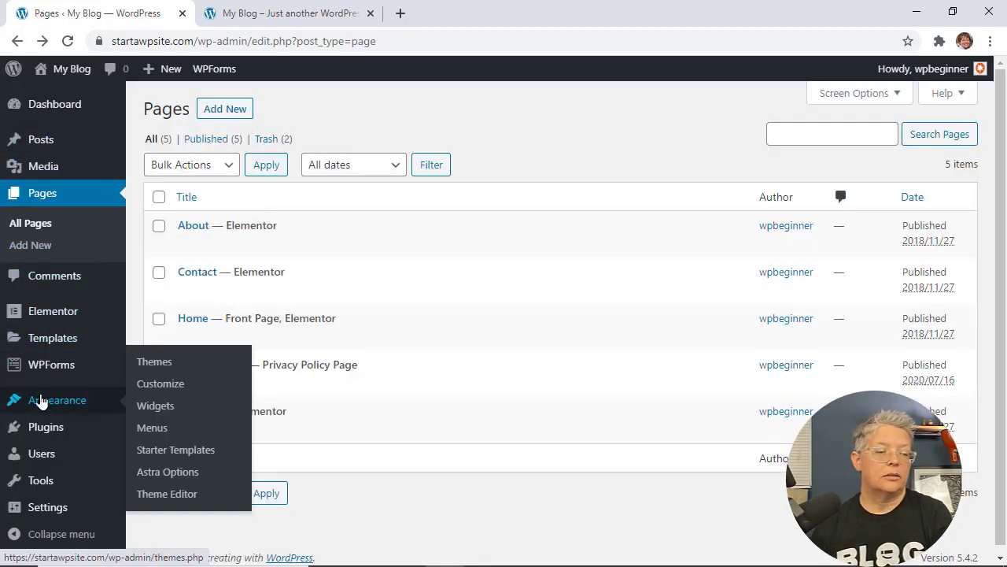
left_click(148, 428)
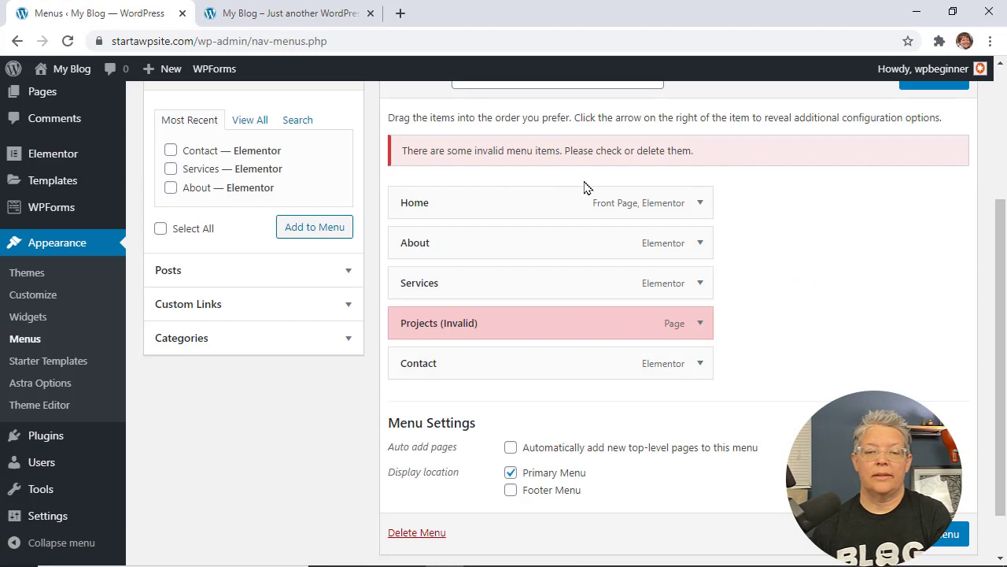
left_click(700, 325)
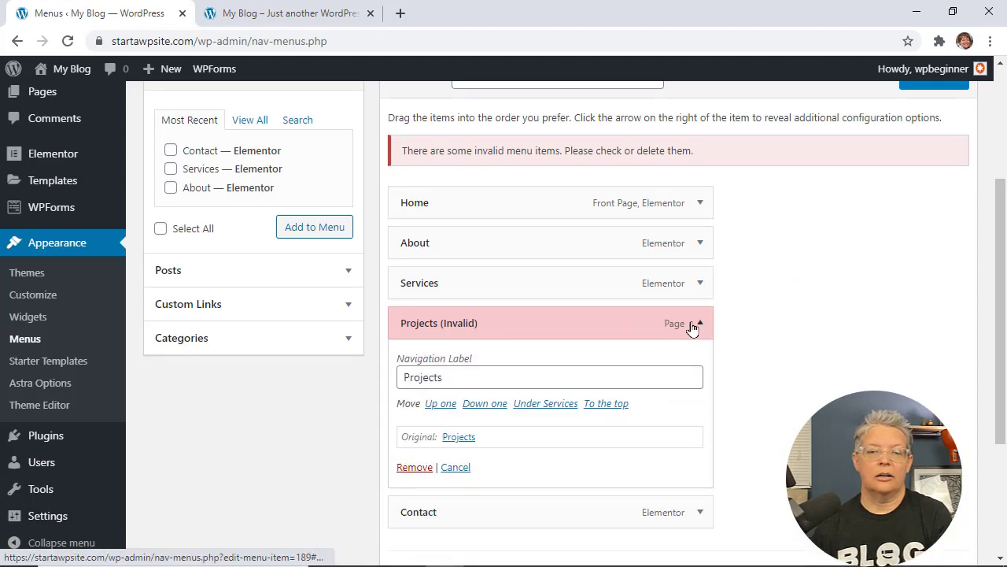
left_click(413, 467)
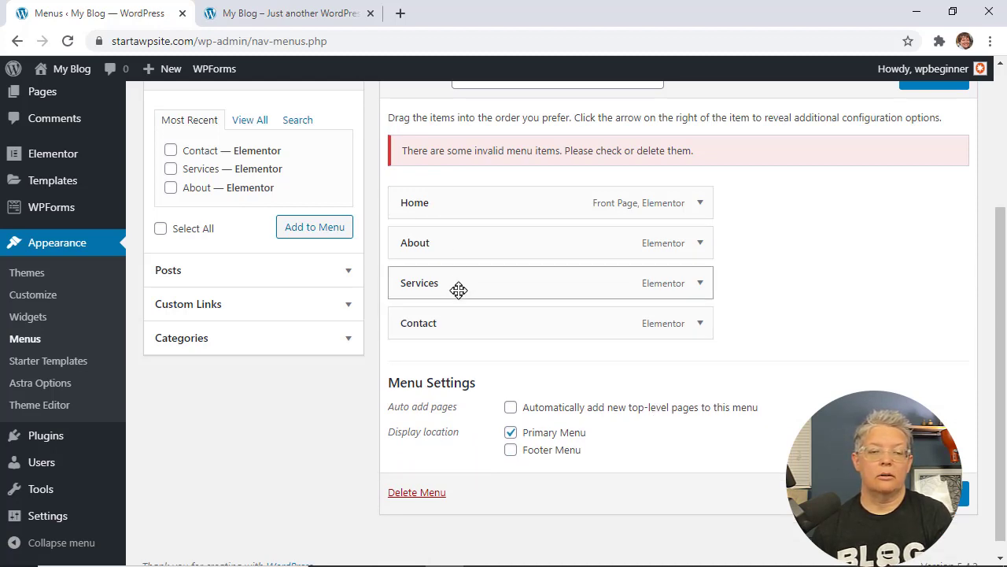
- Move Services above About, try nesting About as a sub item before restoring it to the top level, and save the menu
left_click_drag(459, 287, 448, 267)
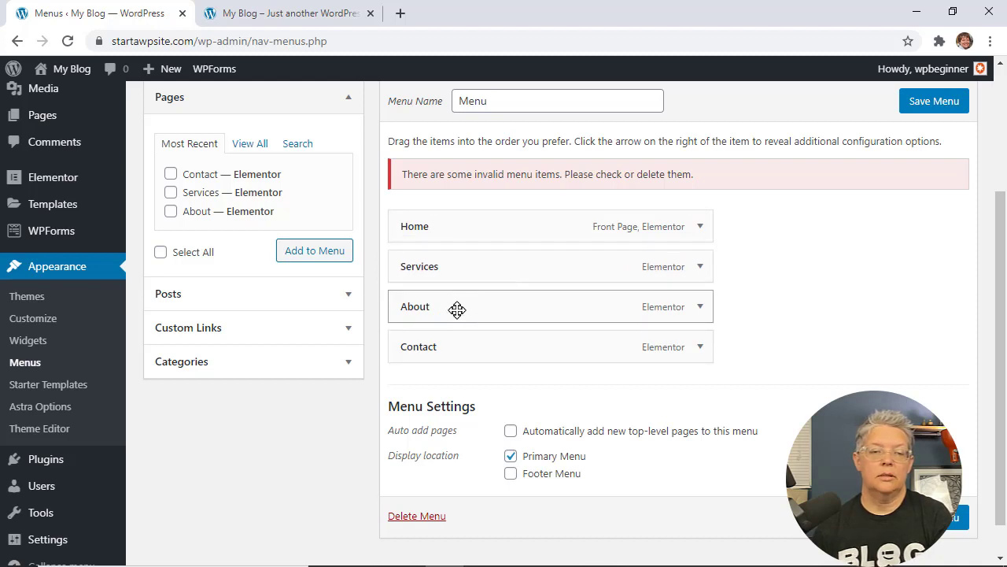
left_click_drag(456, 309, 488, 313)
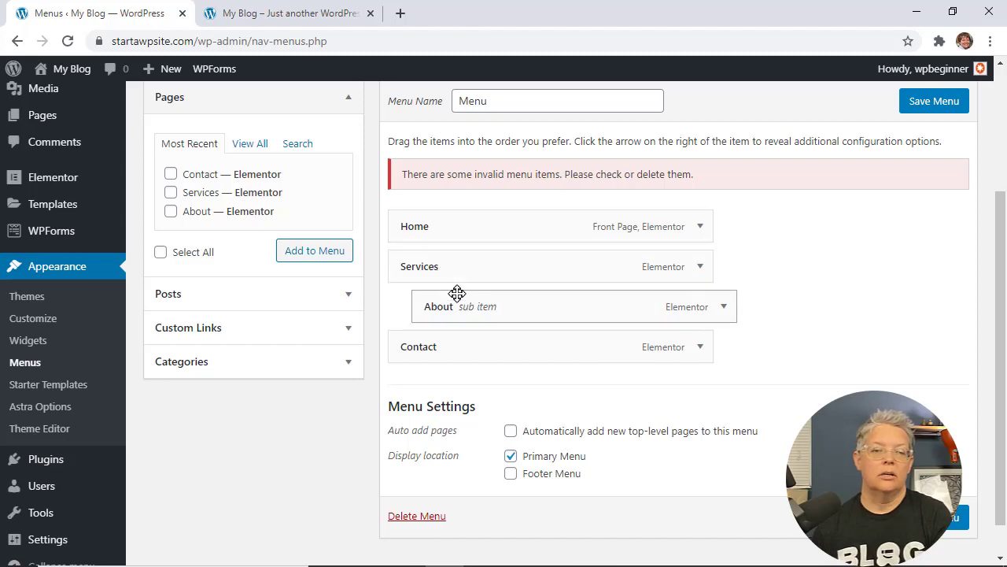
left_click_drag(522, 312, 493, 312)
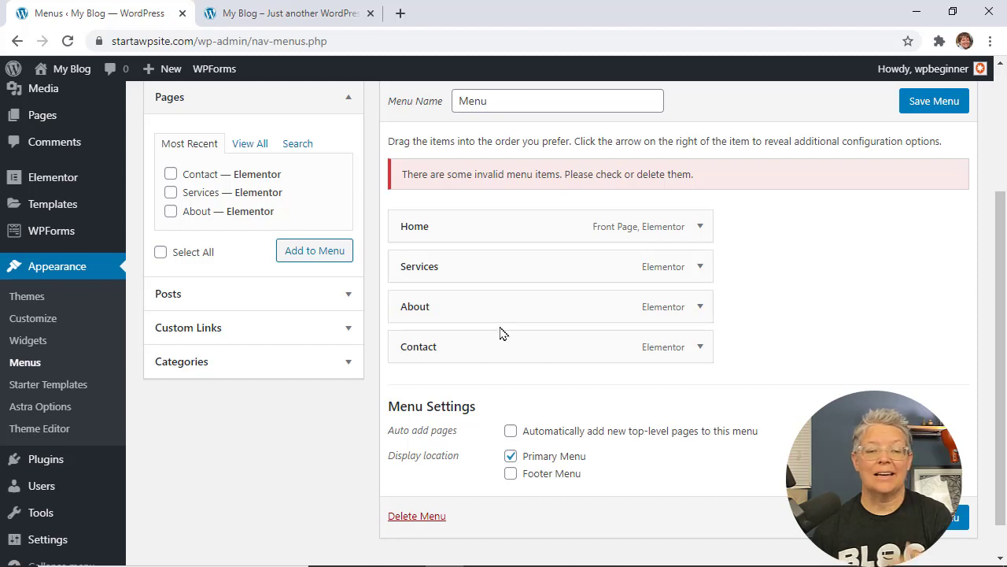
left_click(934, 517)
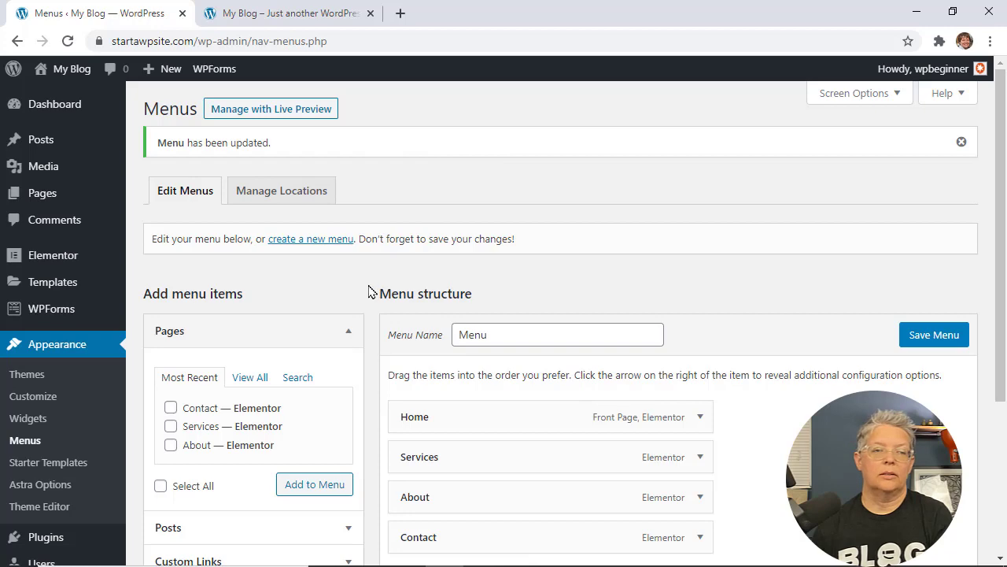
- Reload the live site to check its navigation and open the Take Action header button's settings in the Customizer
left_click(251, 22)
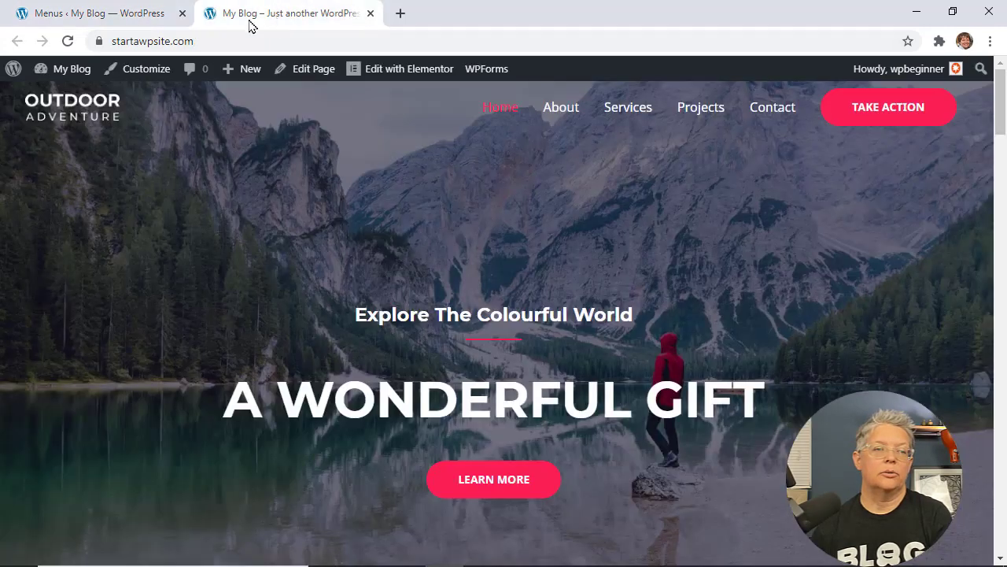
left_click(68, 41)
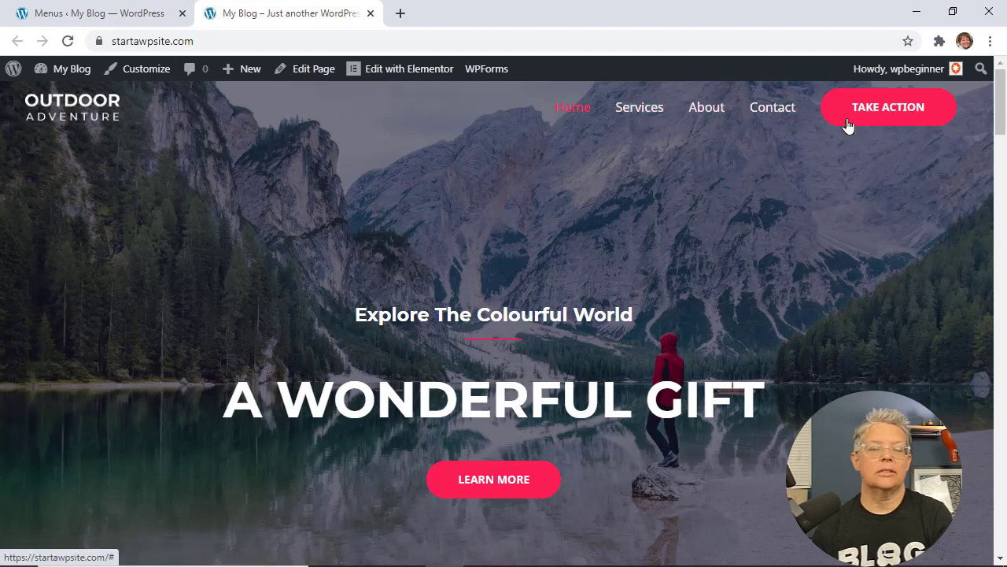
left_click(144, 73)
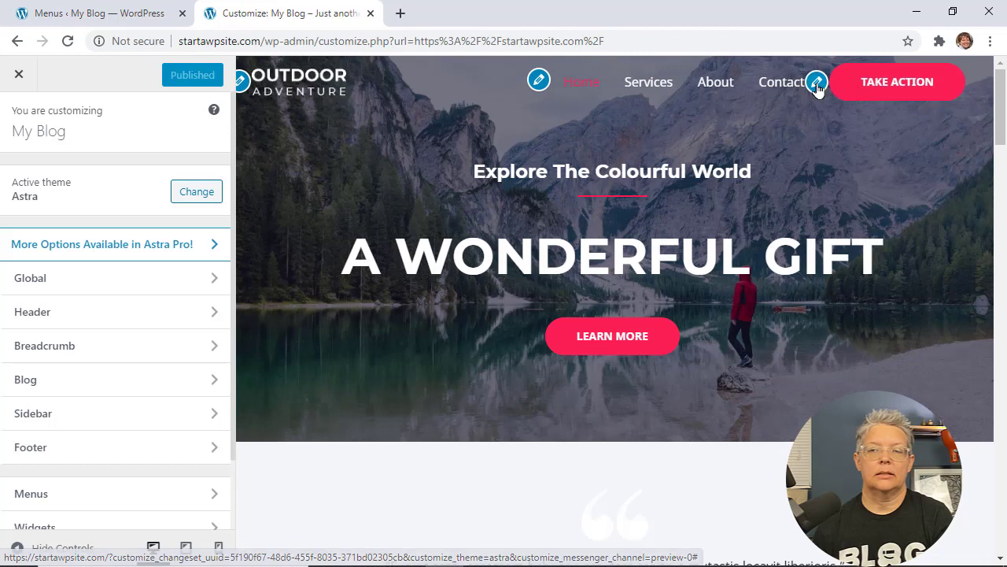
left_click(818, 85)
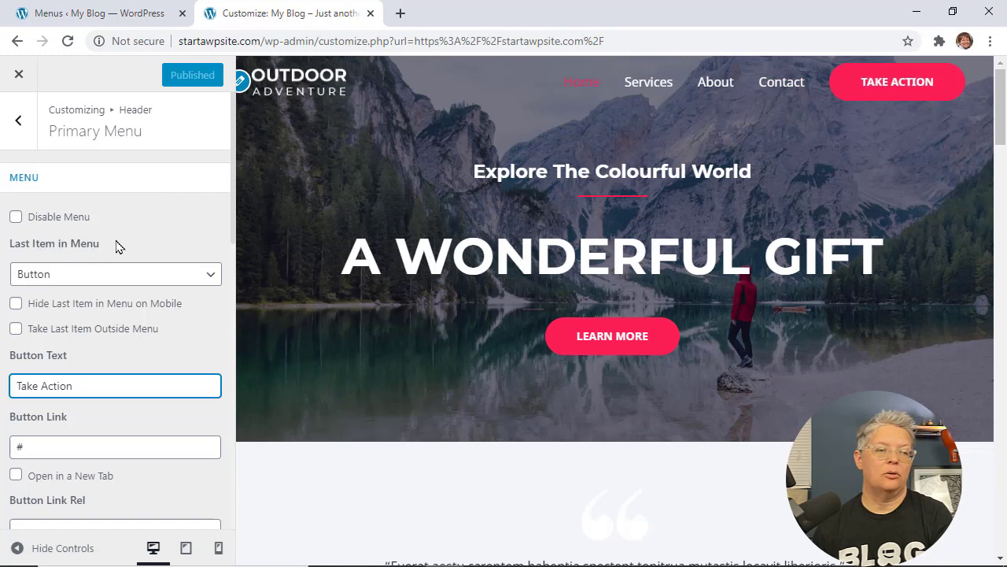
- Remove the Take Action button by setting Last Item in Menu to None, and publish the change
left_click(110, 274)
left_click(31, 292)
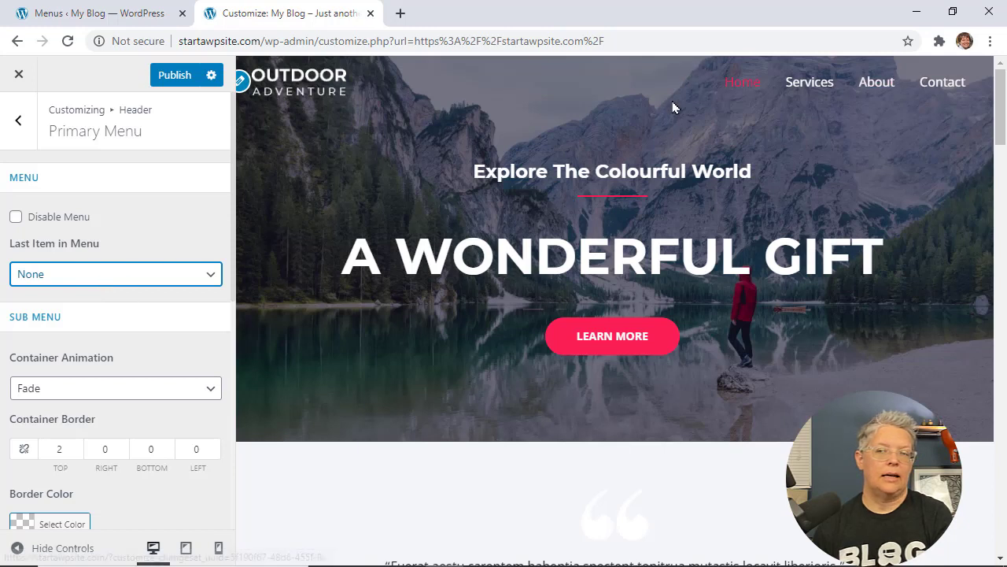
left_click(178, 79)
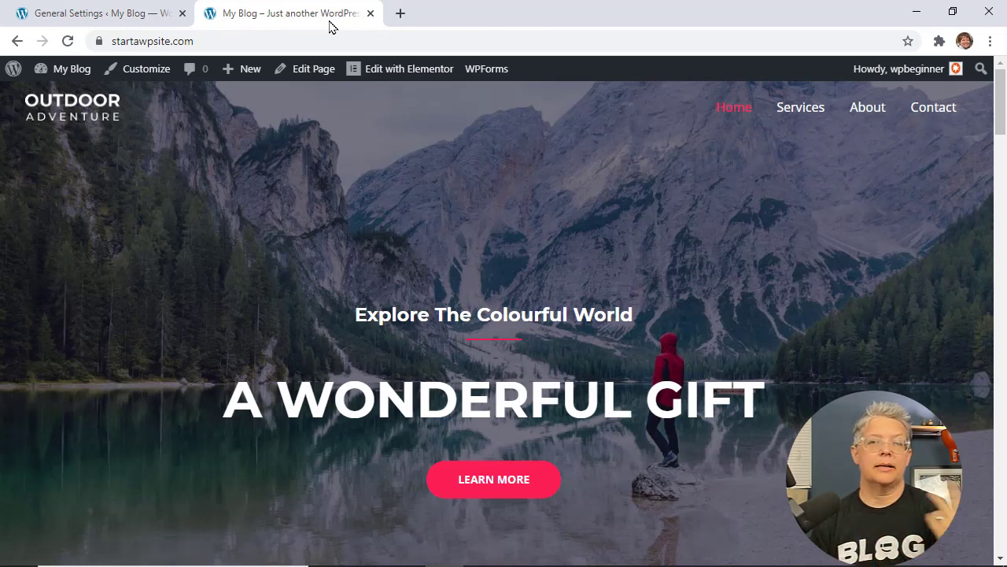
- Search the plugin directory for monsterinsights, then install and activate the Google Analytics Dashboard Plugin by MonsterInsights
left_click(131, 19)
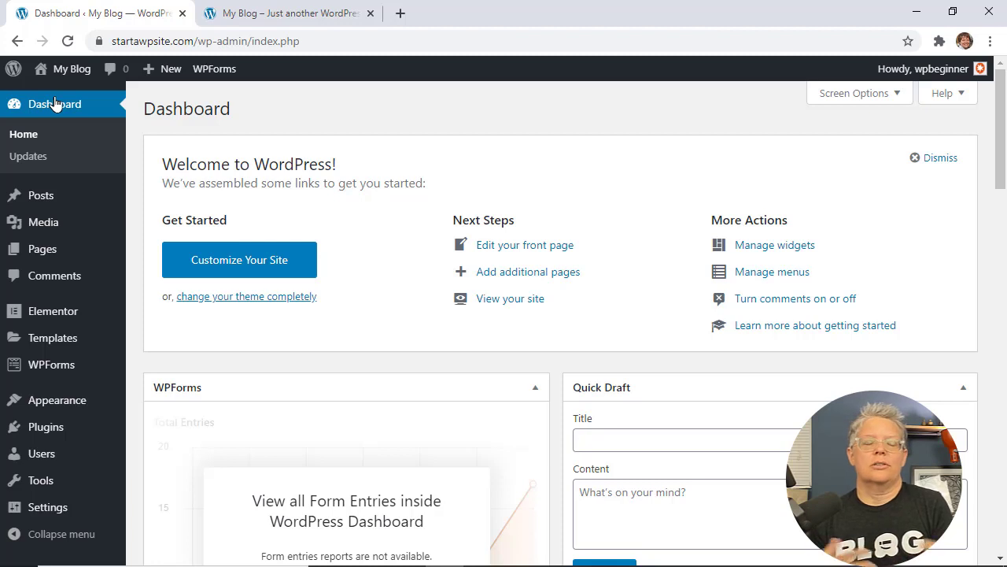
mouse_move(56, 425)
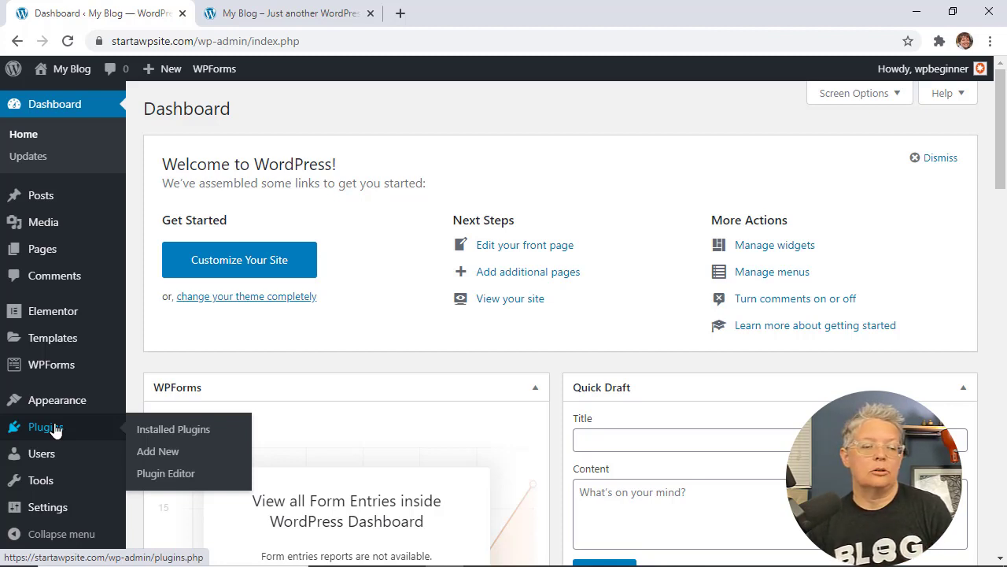
left_click(165, 452)
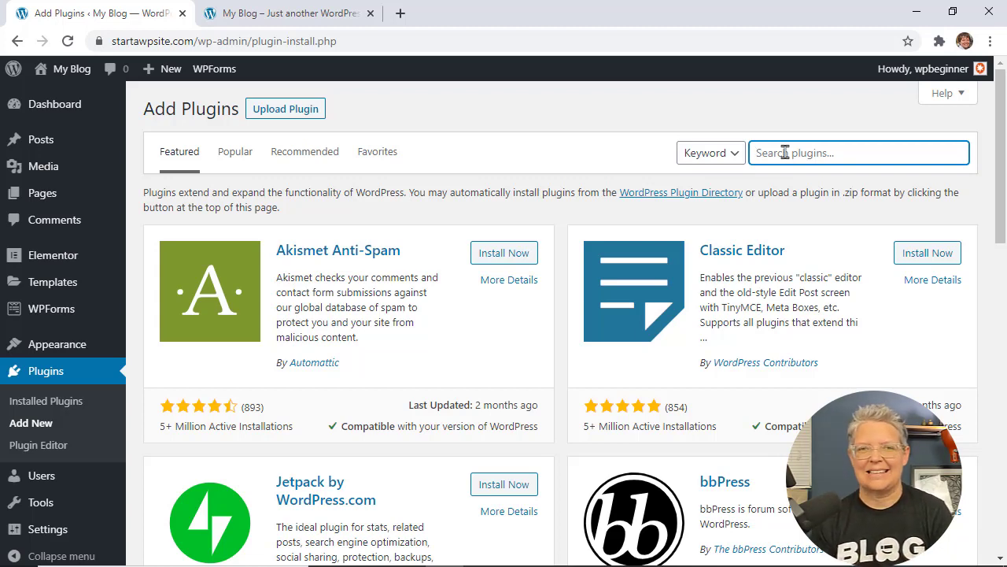
type("monsteri")
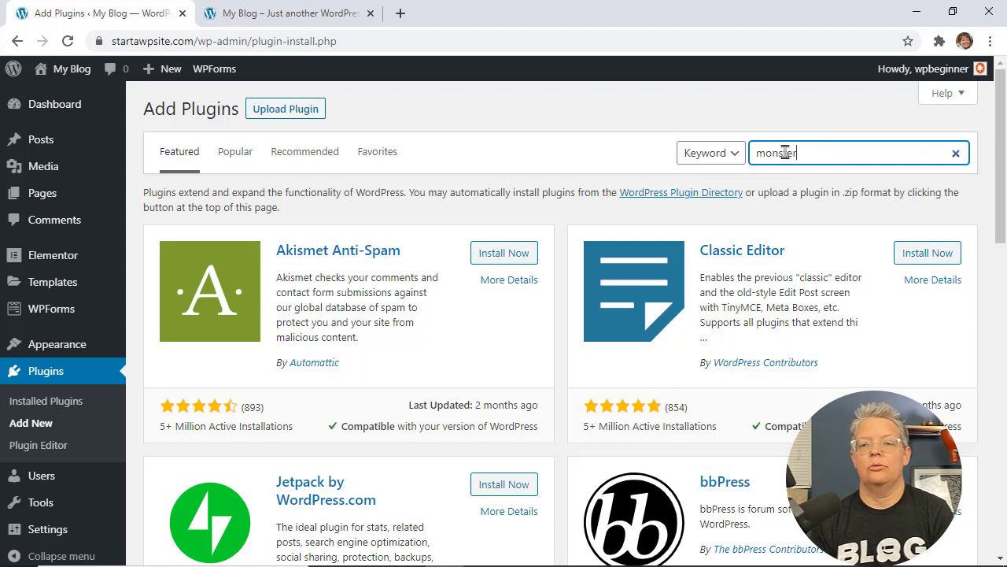
type("nsights")
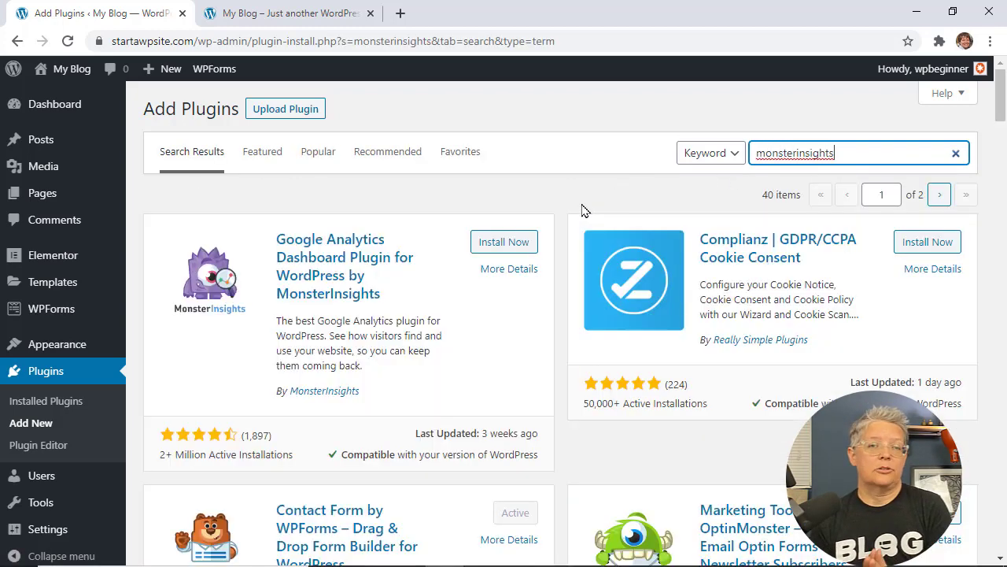
left_click(504, 242)
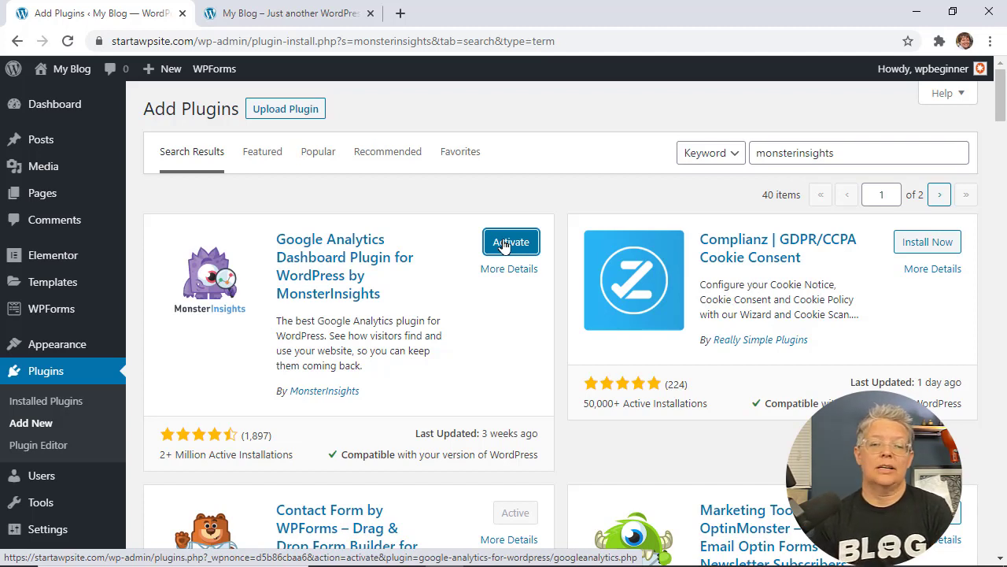
left_click(504, 244)
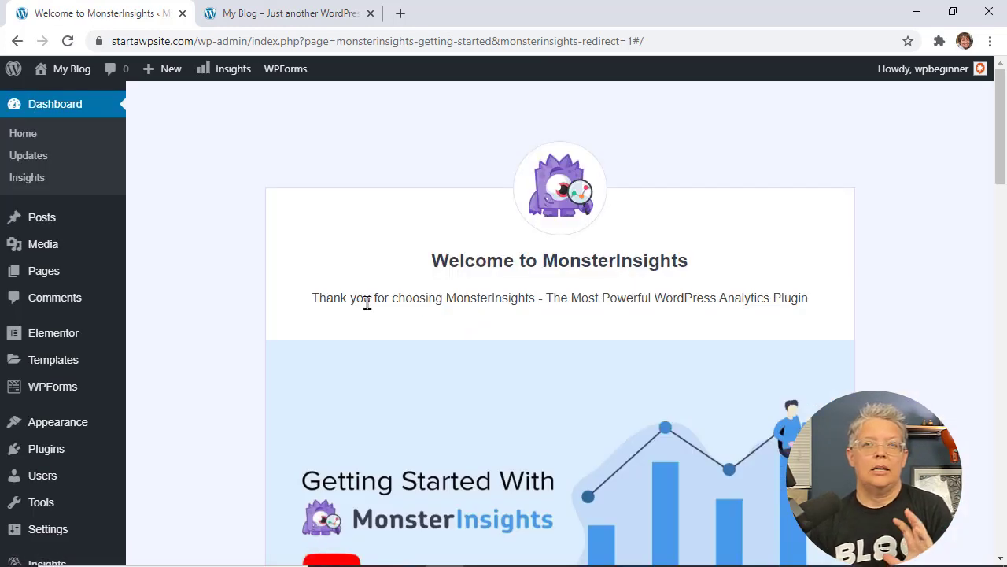
- Start the MonsterInsights setup and complete the Google Analytics connection with the MI Store profile for startawpsite.com
scroll(367, 303, "down", 3)
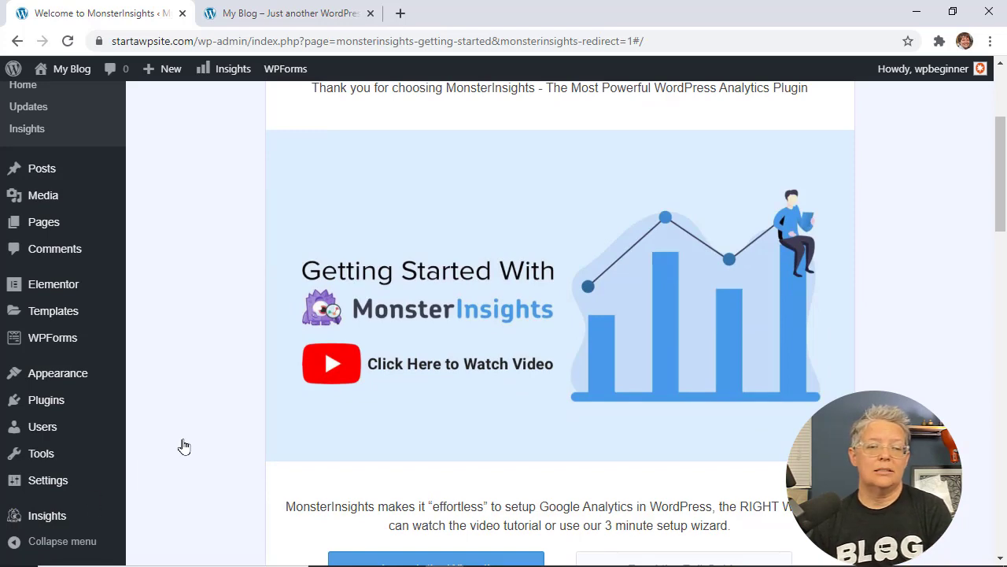
scroll(183, 447, "down", 6)
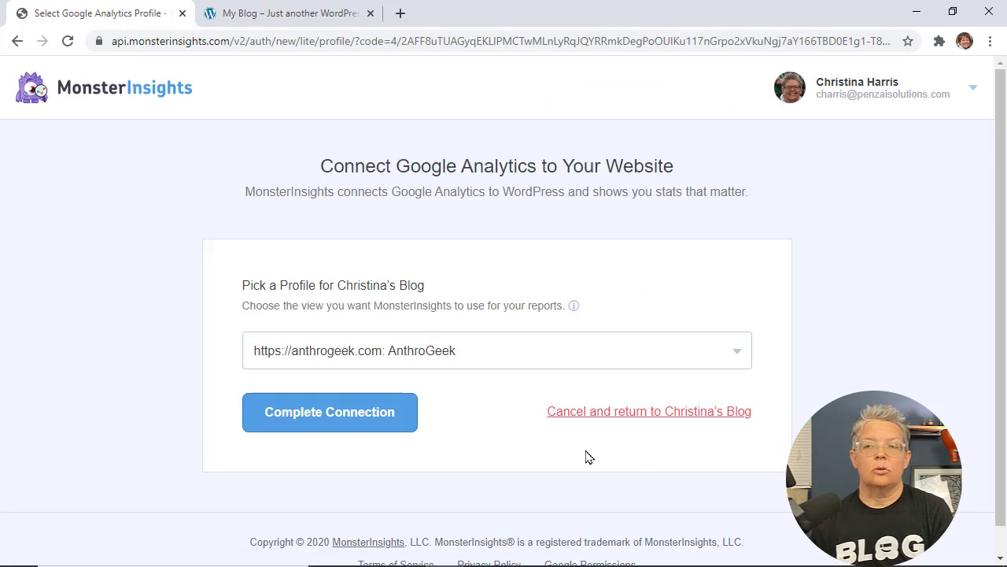
left_click(517, 351)
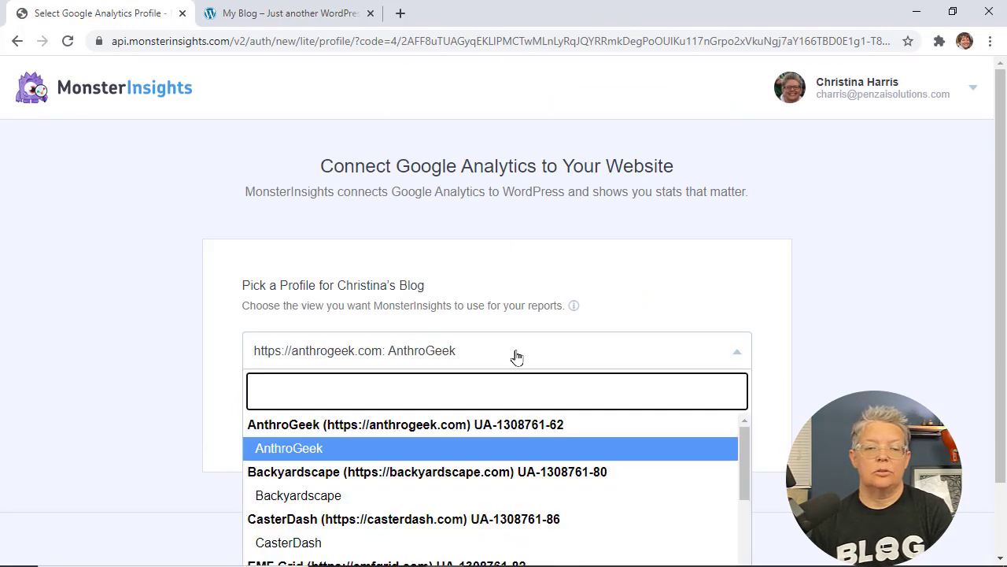
scroll(494, 387, "down", 1)
scroll(467, 417, "down", 3)
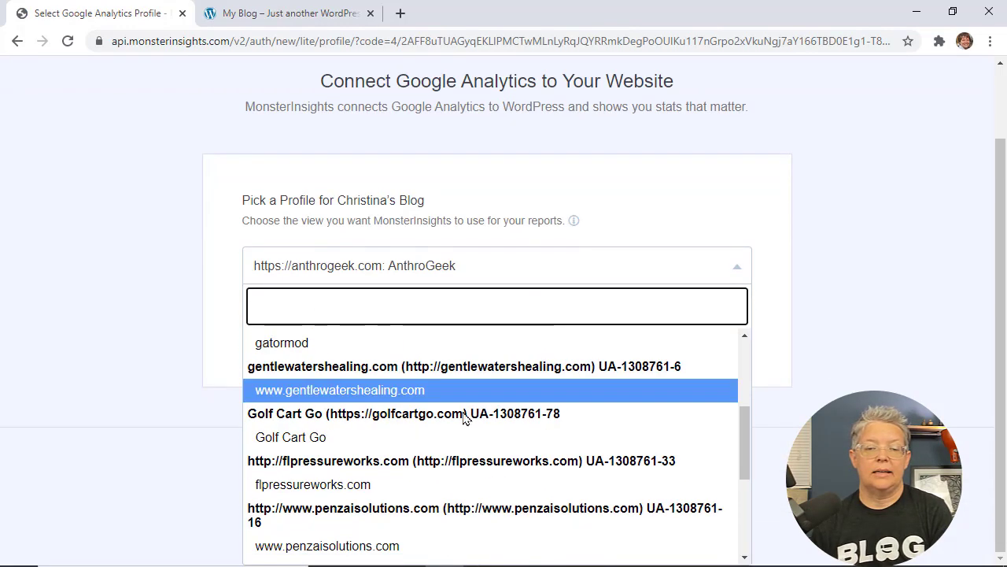
scroll(455, 425, "down", 5)
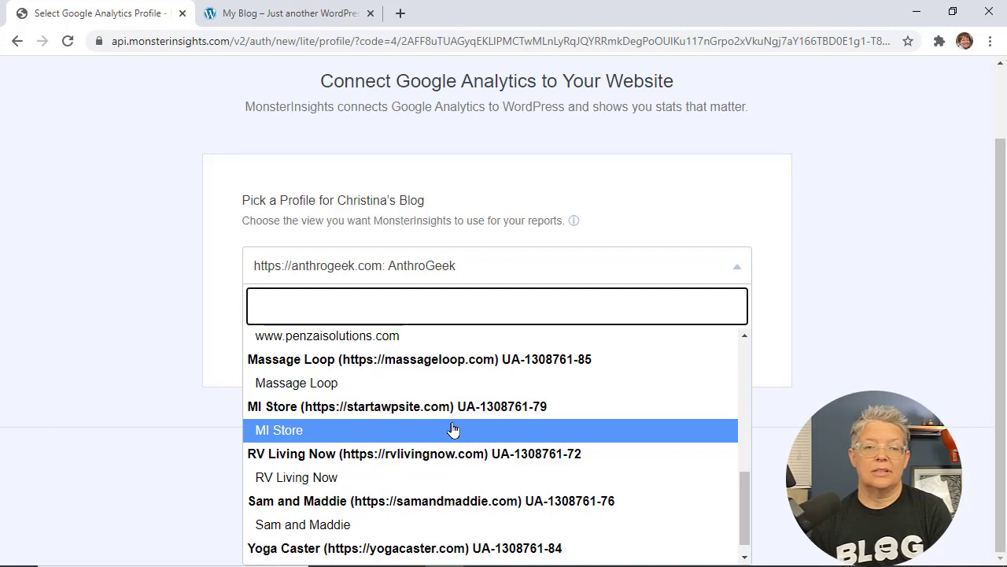
left_click(384, 427)
left_click(356, 393)
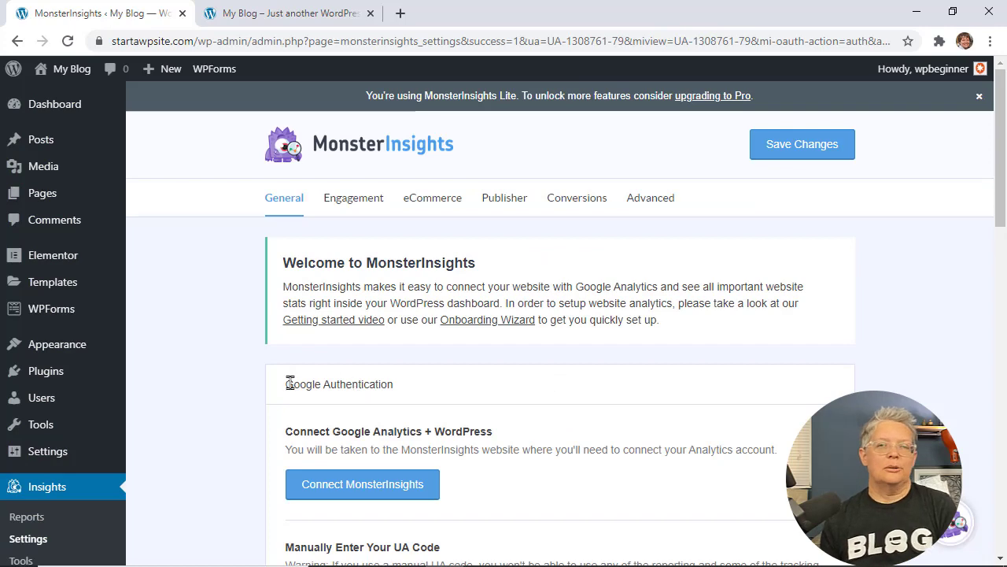
- Relaunch the MonsterInsights setup wizard from its reports page, keep the Business Website category, and connect Google Analytics to the site
scroll(250, 394, "down", 3)
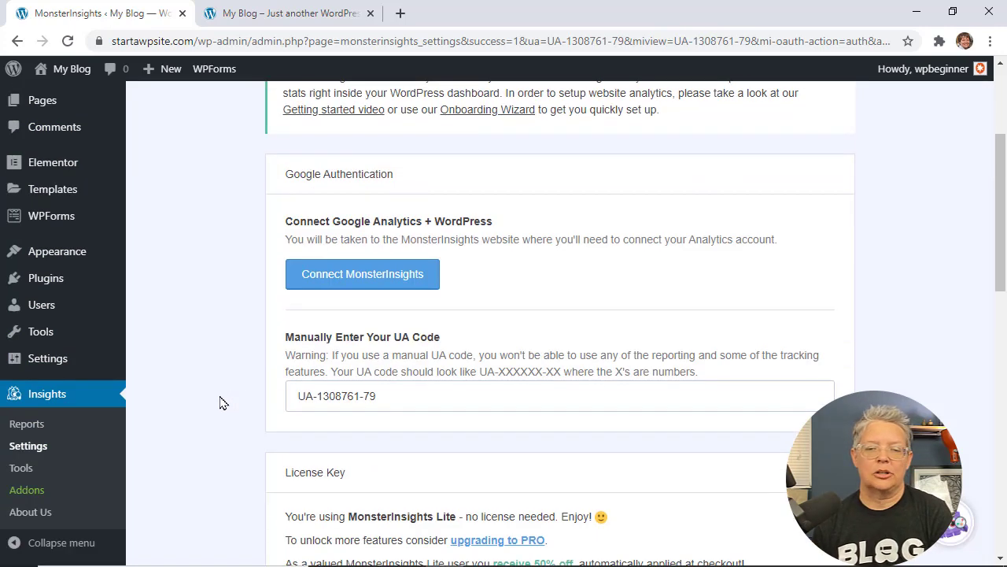
left_click(36, 431)
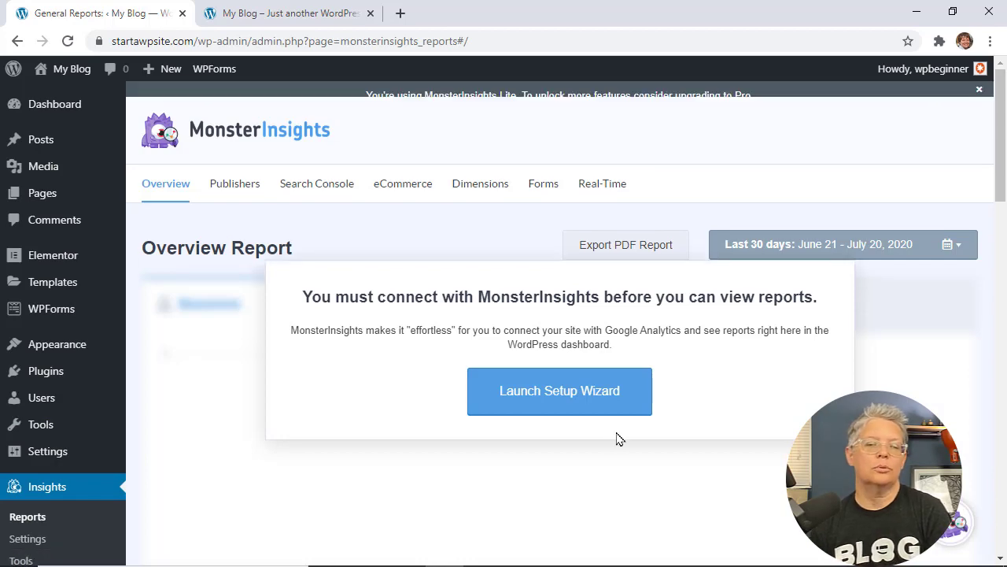
left_click(555, 394)
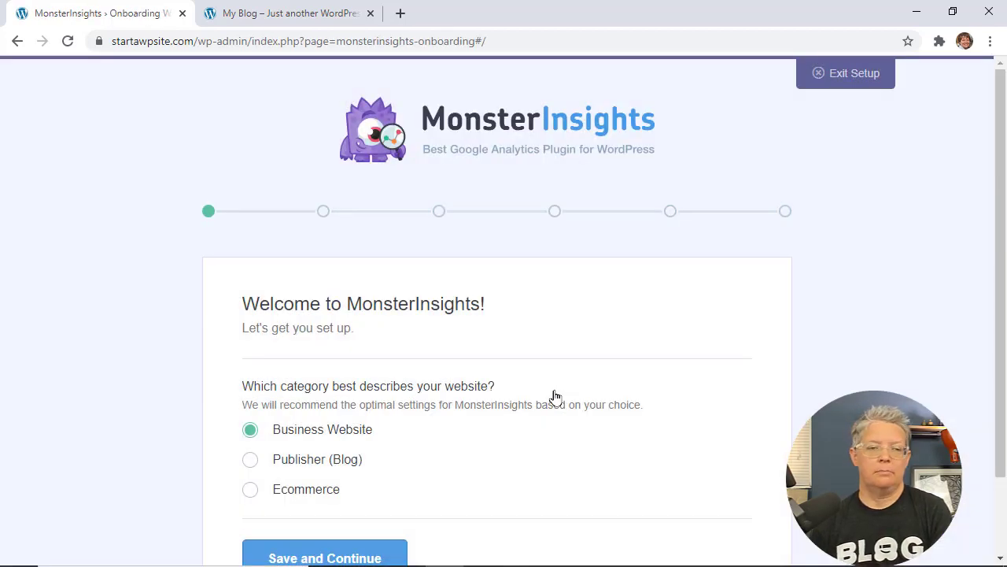
scroll(515, 401, "down", 1)
left_click(326, 465)
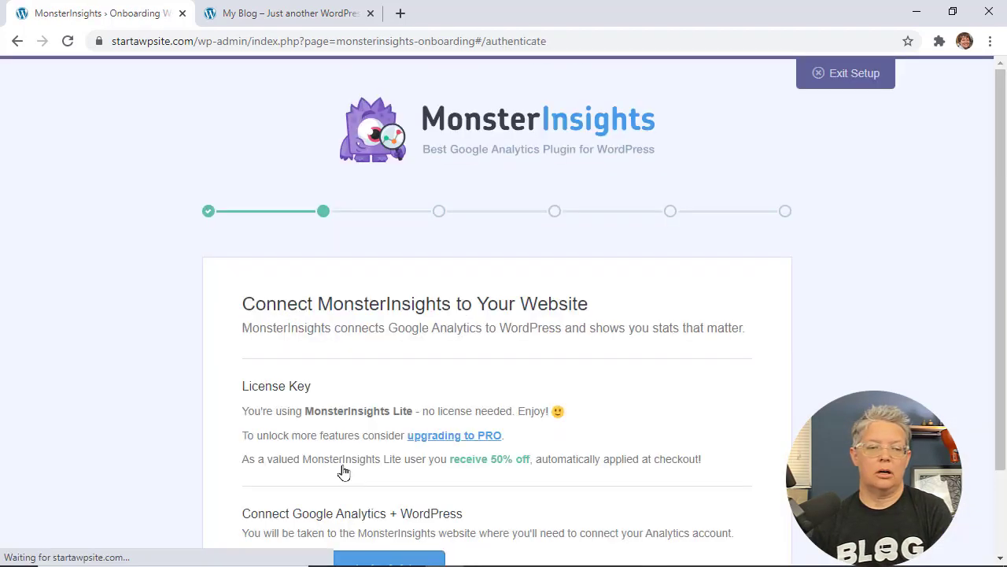
scroll(477, 461, "down", 1)
left_click(370, 464)
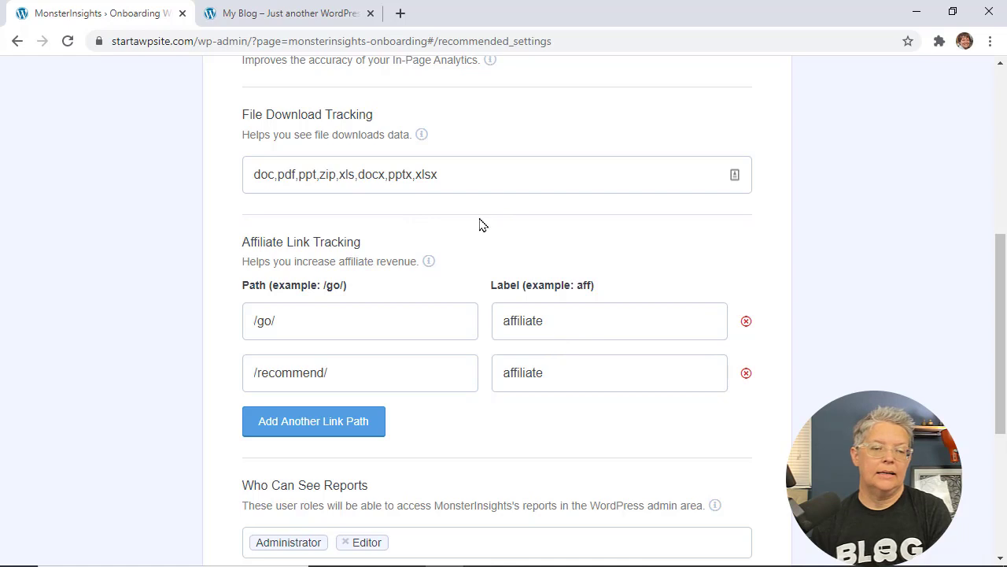
- Save the recommended tracking settings as they are, continue past the Pro addons, and finish the MonsterInsights setup wizard
scroll(450, 243, "down", 2)
scroll(441, 299, "down", 2)
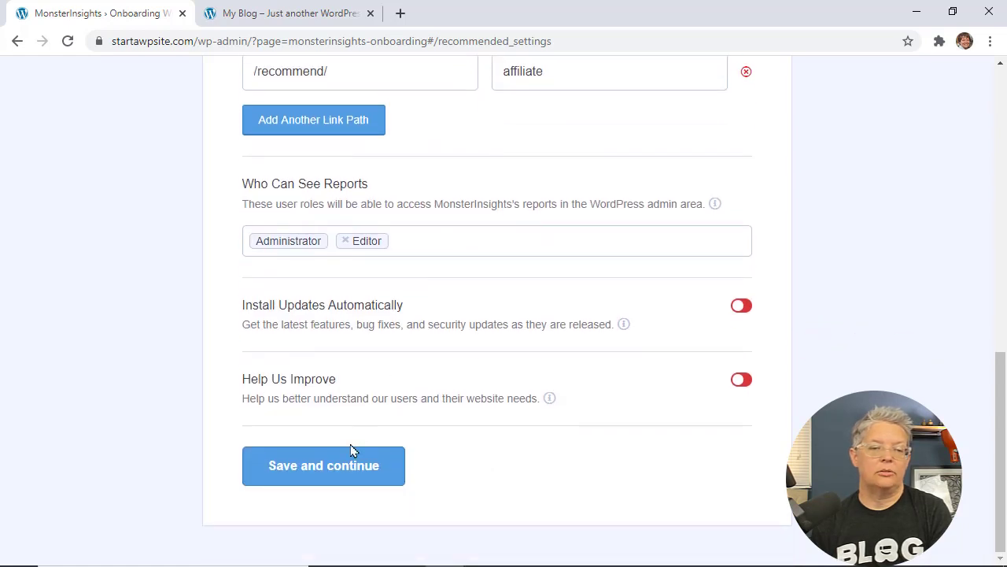
left_click(353, 460)
scroll(428, 395, "down", 3)
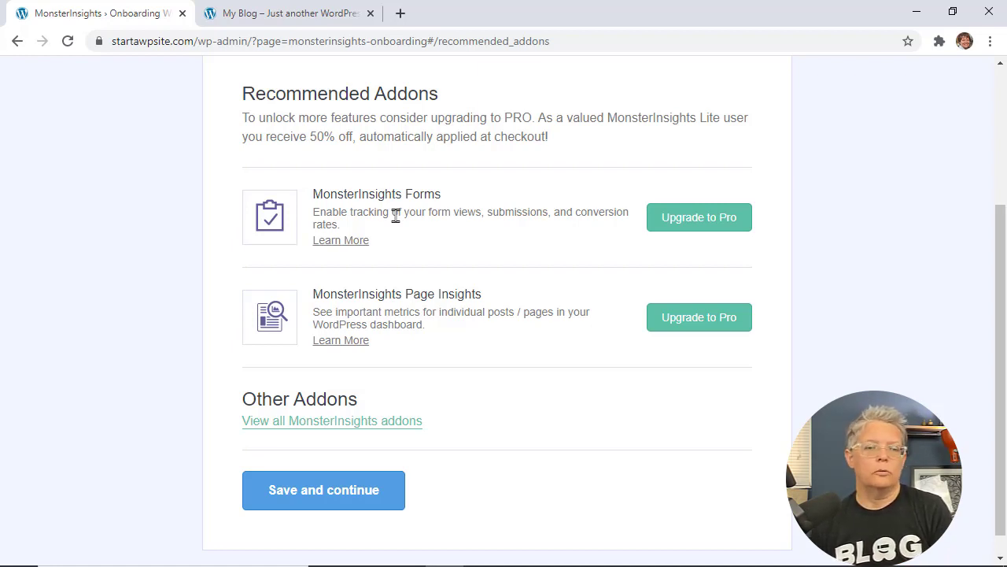
left_click(306, 494)
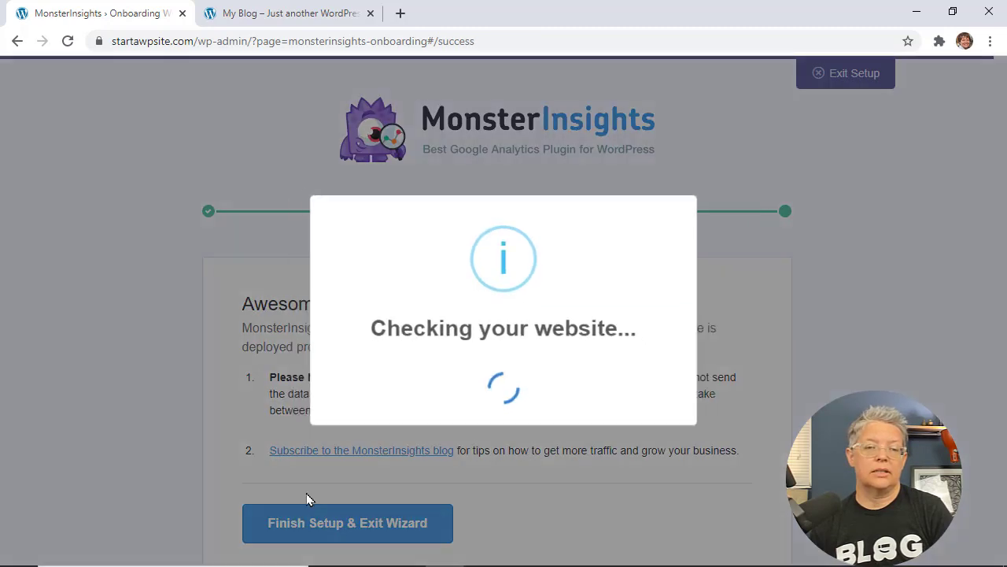
scroll(398, 488, "down", 1)
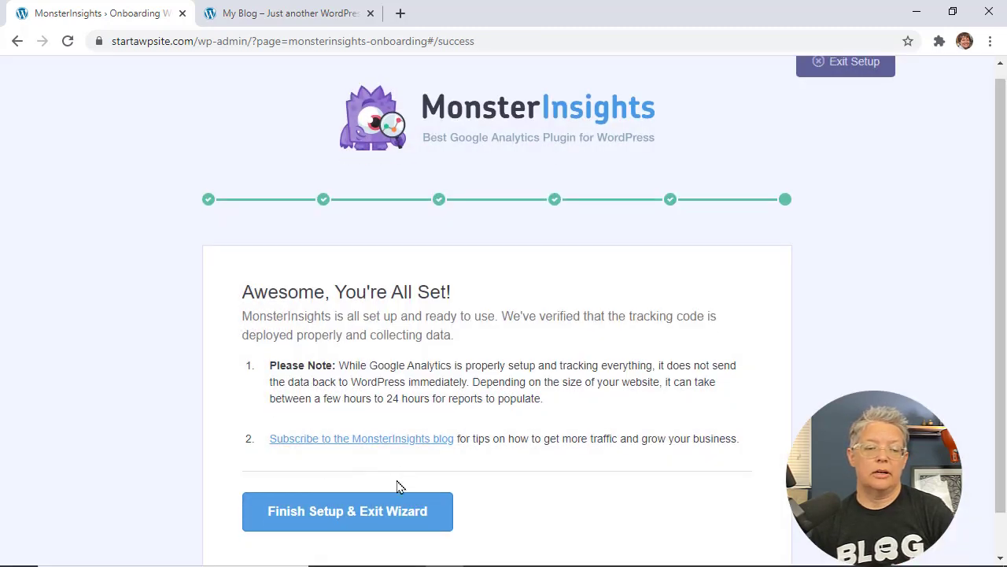
left_click(399, 482)
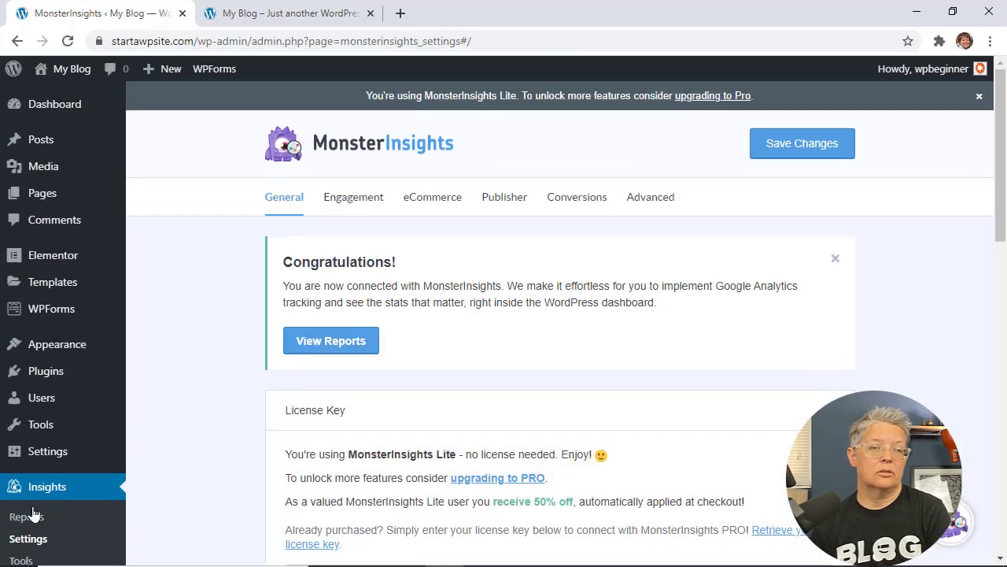
- Open the MonsterInsights Overview Report and examine its sessions, visitor and device breakdowns, top countries, referrals and top posts or pages
left_click(55, 516)
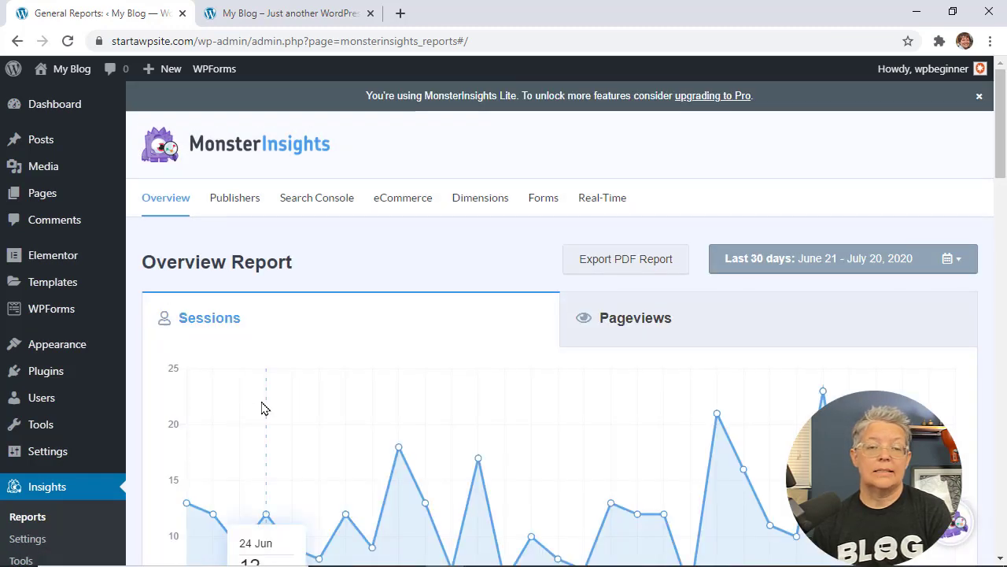
scroll(266, 405, "down", 10)
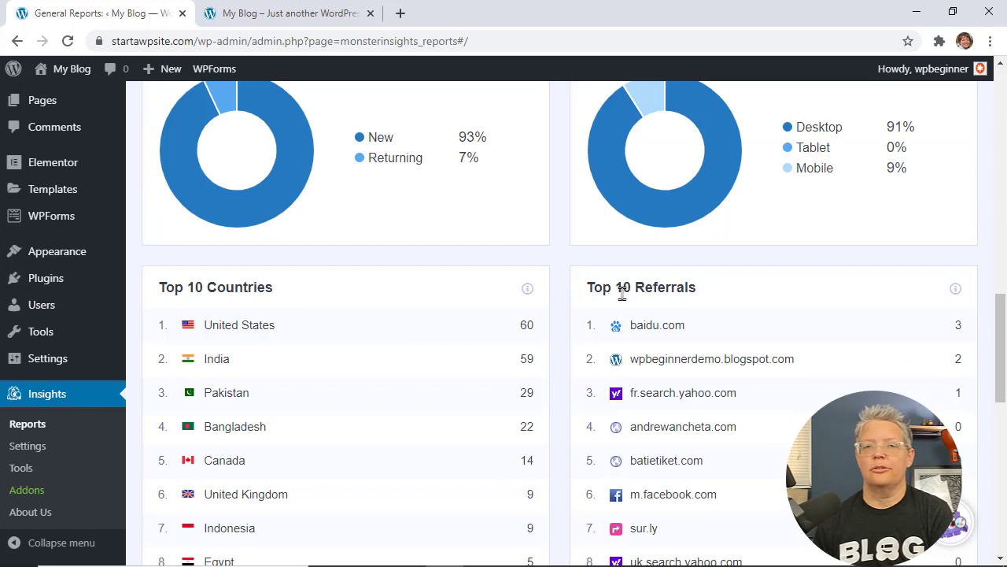
scroll(622, 293, "down", 3)
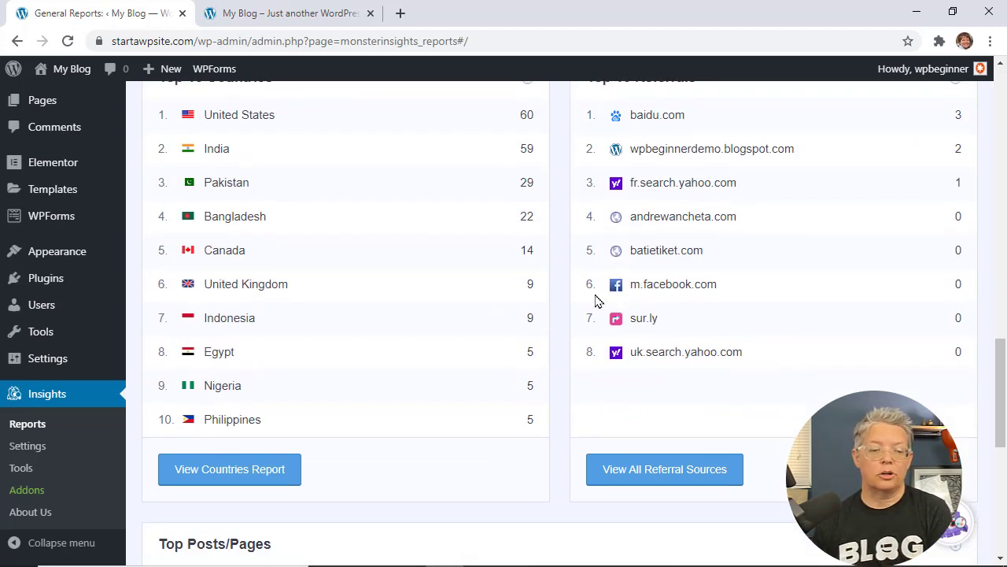
scroll(596, 300, "down", 5)
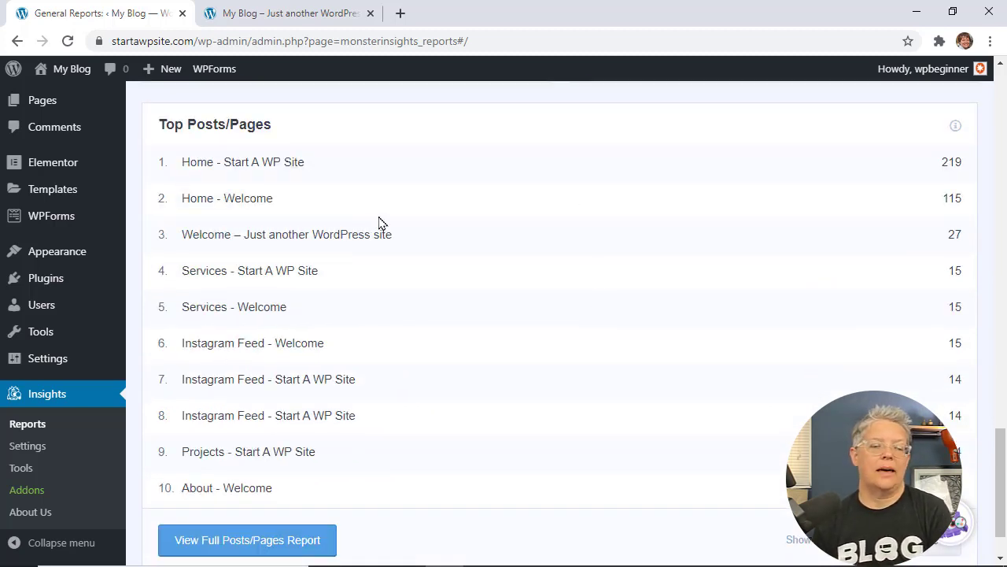
scroll(355, 247, "down", 2)
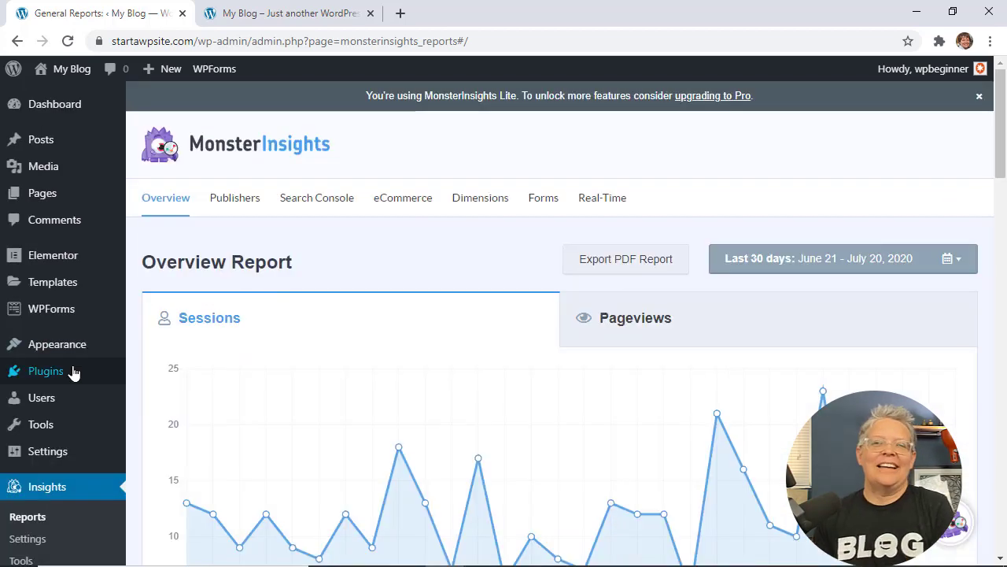
- Open the site's plugin management page
left_click(73, 372)
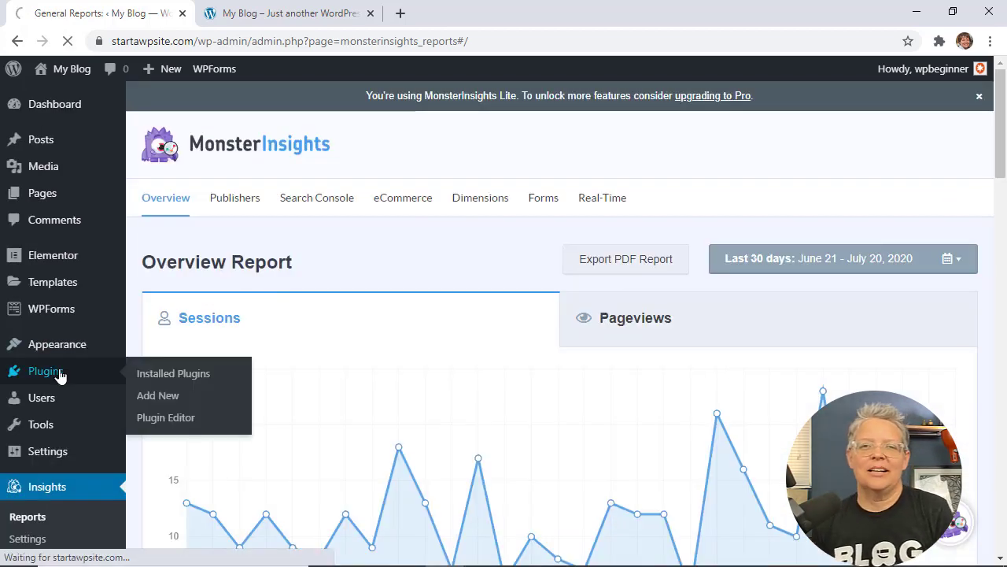